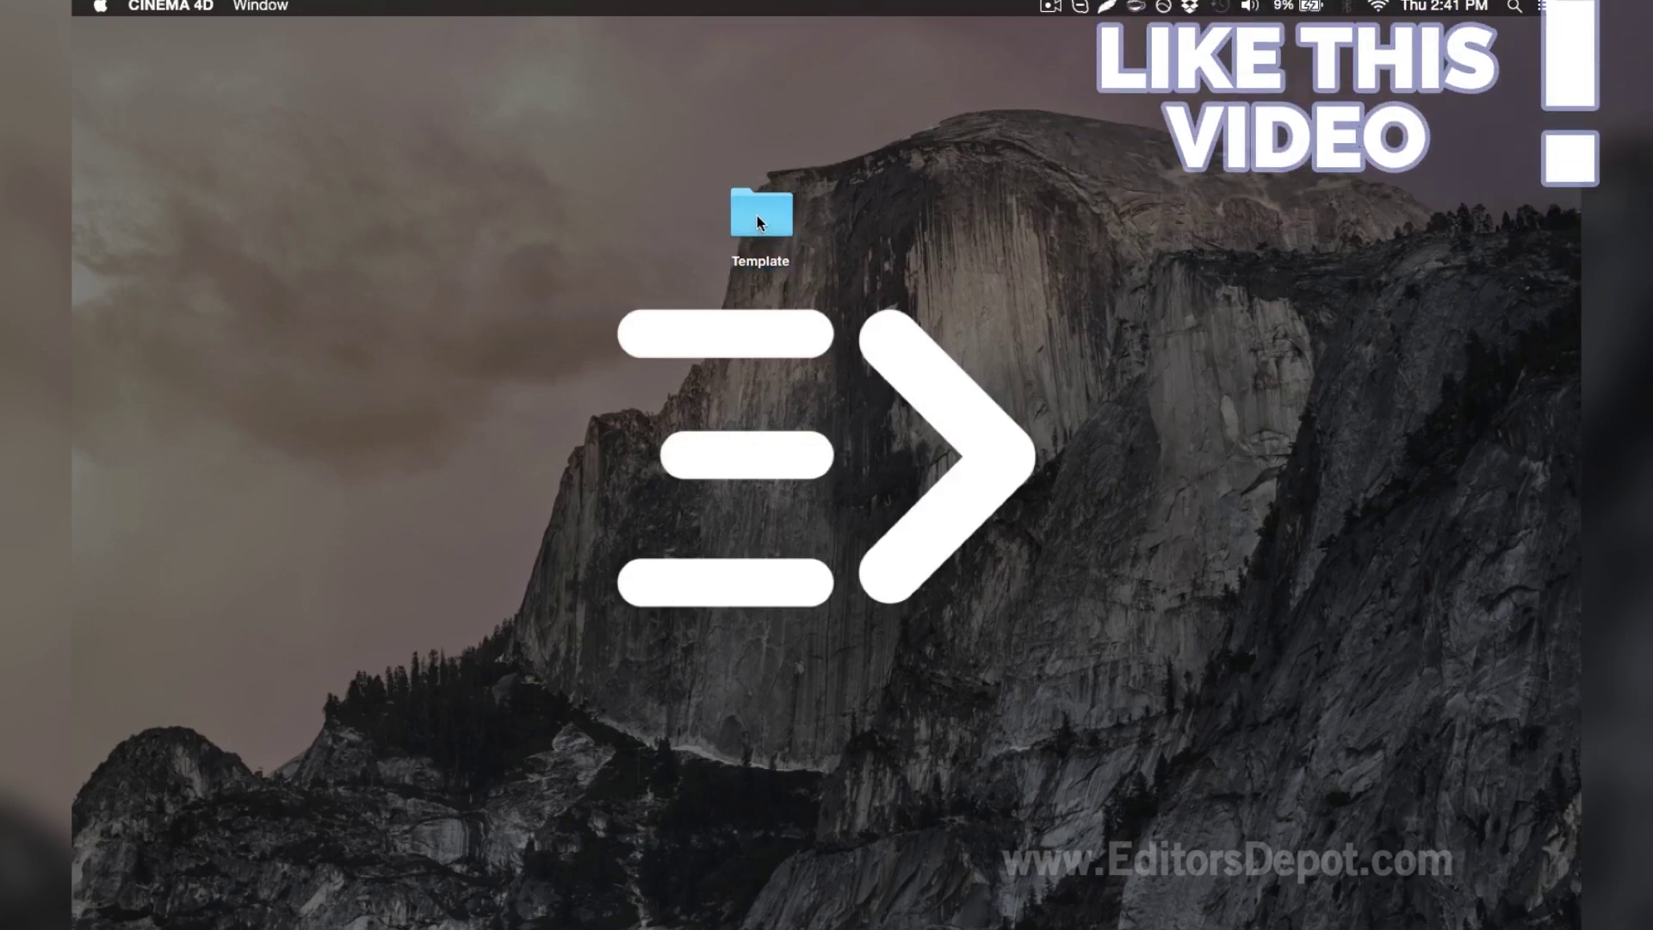
Open the Template folder, select Template V8.0.c4d, and bring the Cinema 4D scene back up
{"action": "left_click", "coordinate": [757, 215]}
{"action": "double_click", "coordinate": [757, 215]}
{"action": "left_click", "coordinate": [890, 298]}
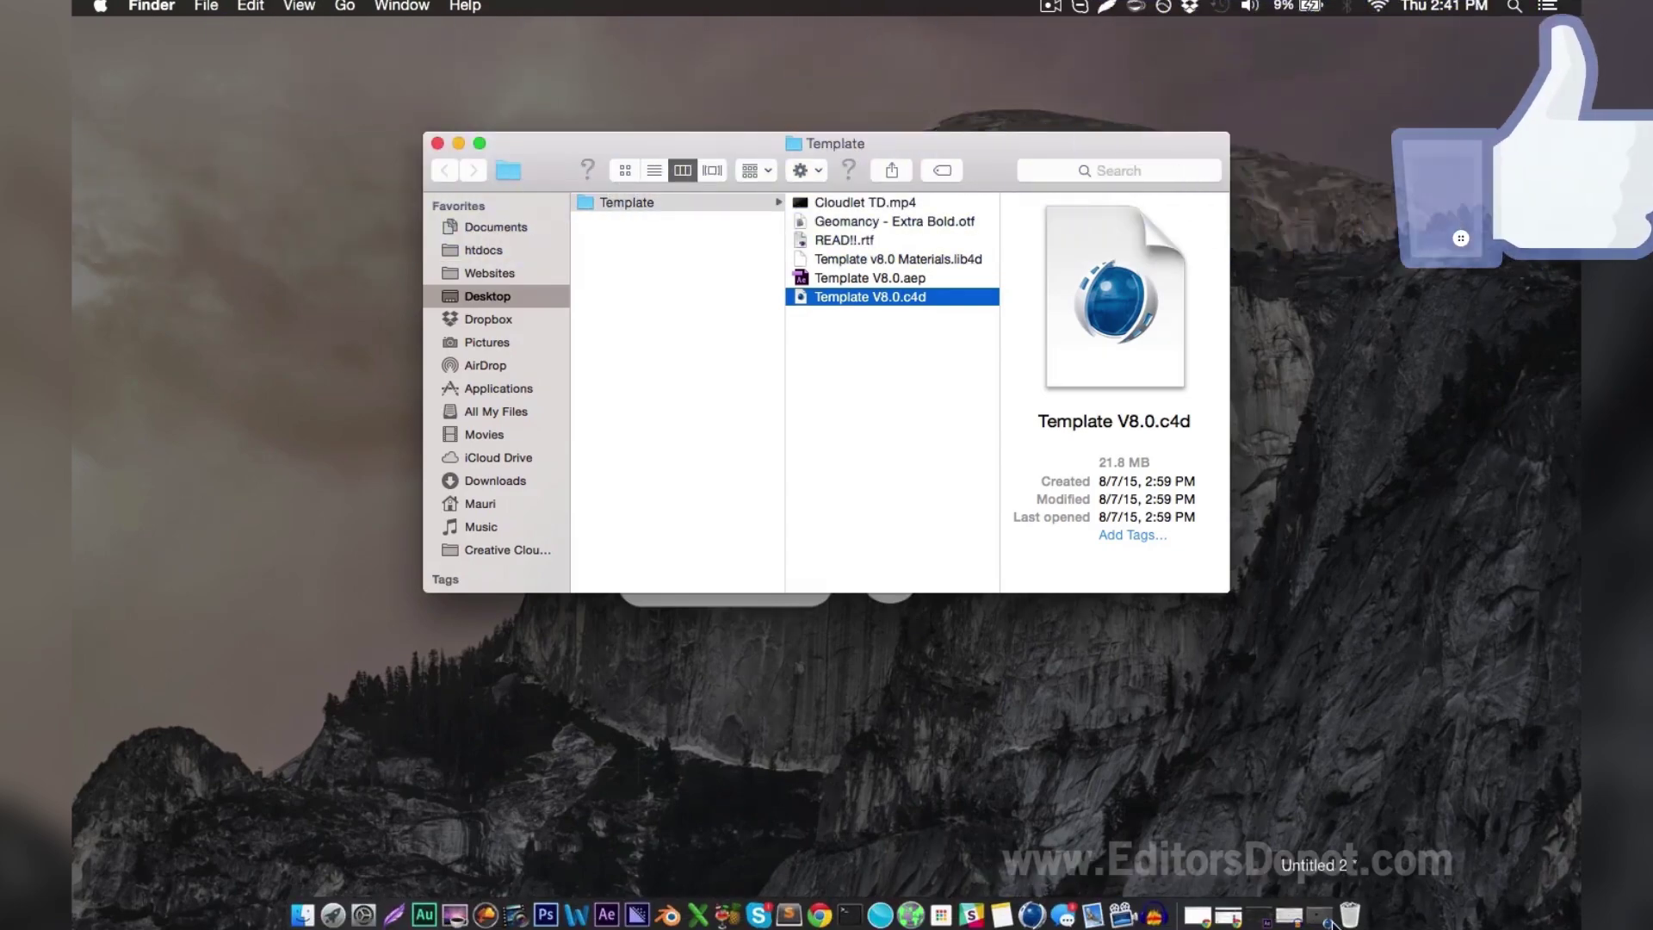
{"action": "left_click", "coordinate": [1331, 916]}
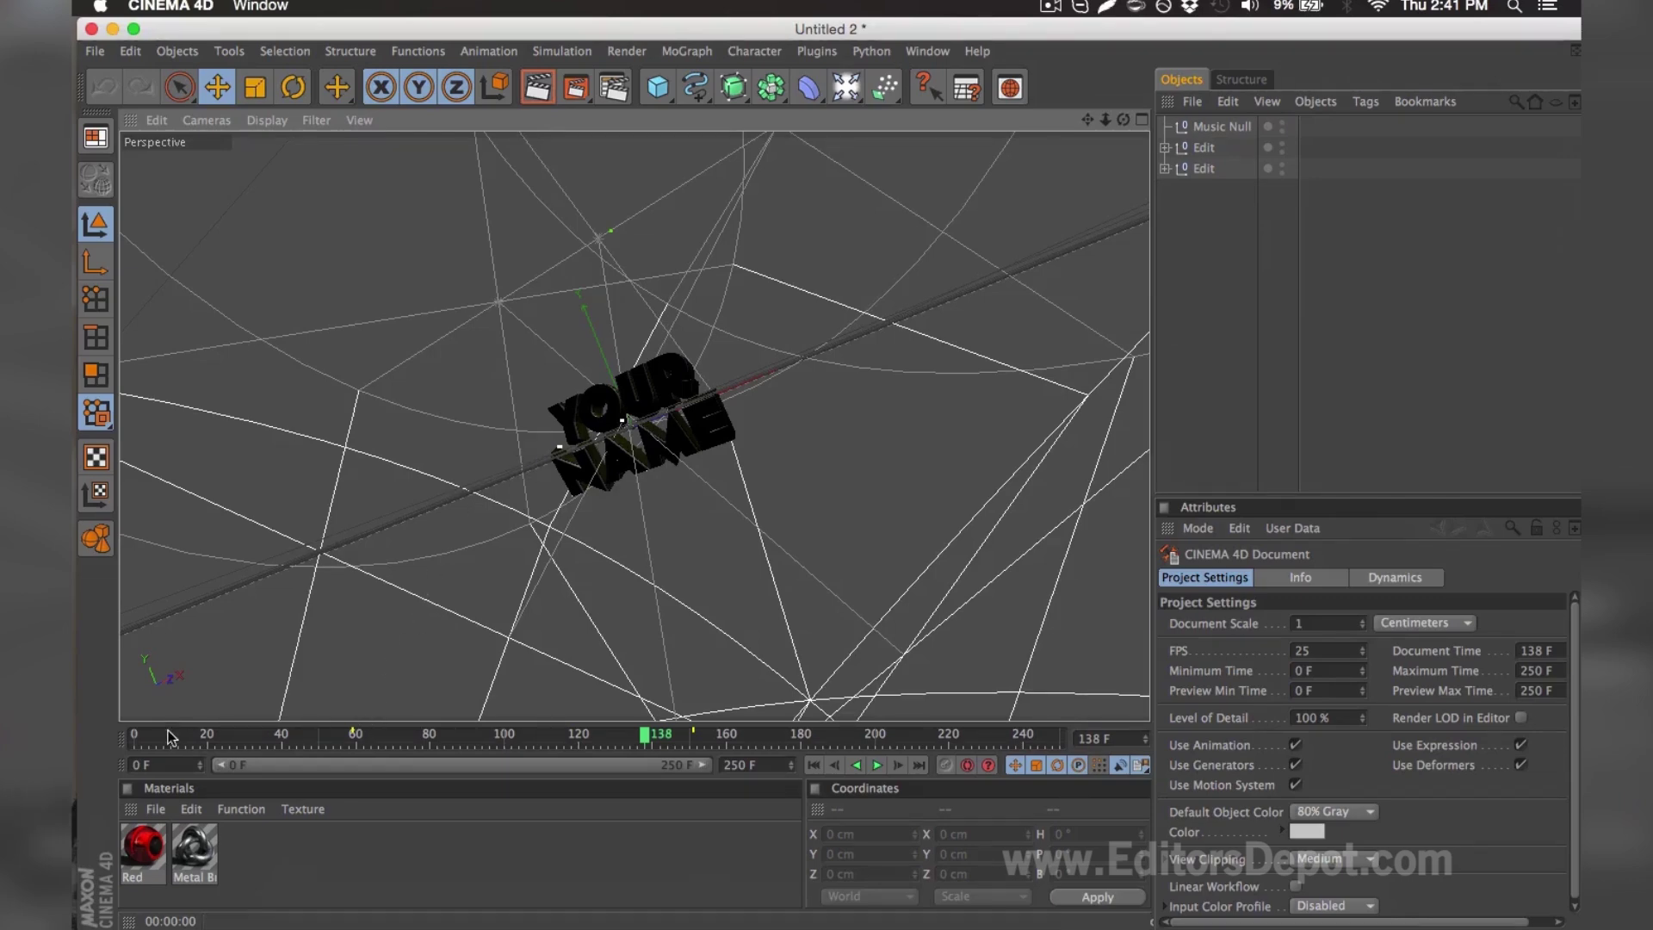
Scrub to a readable frame, expand both Edit groups, and check the NAME text's font unchanged
{"action": "left_click_drag", "start_coordinate": [168, 737], "coordinate": [731, 721]}
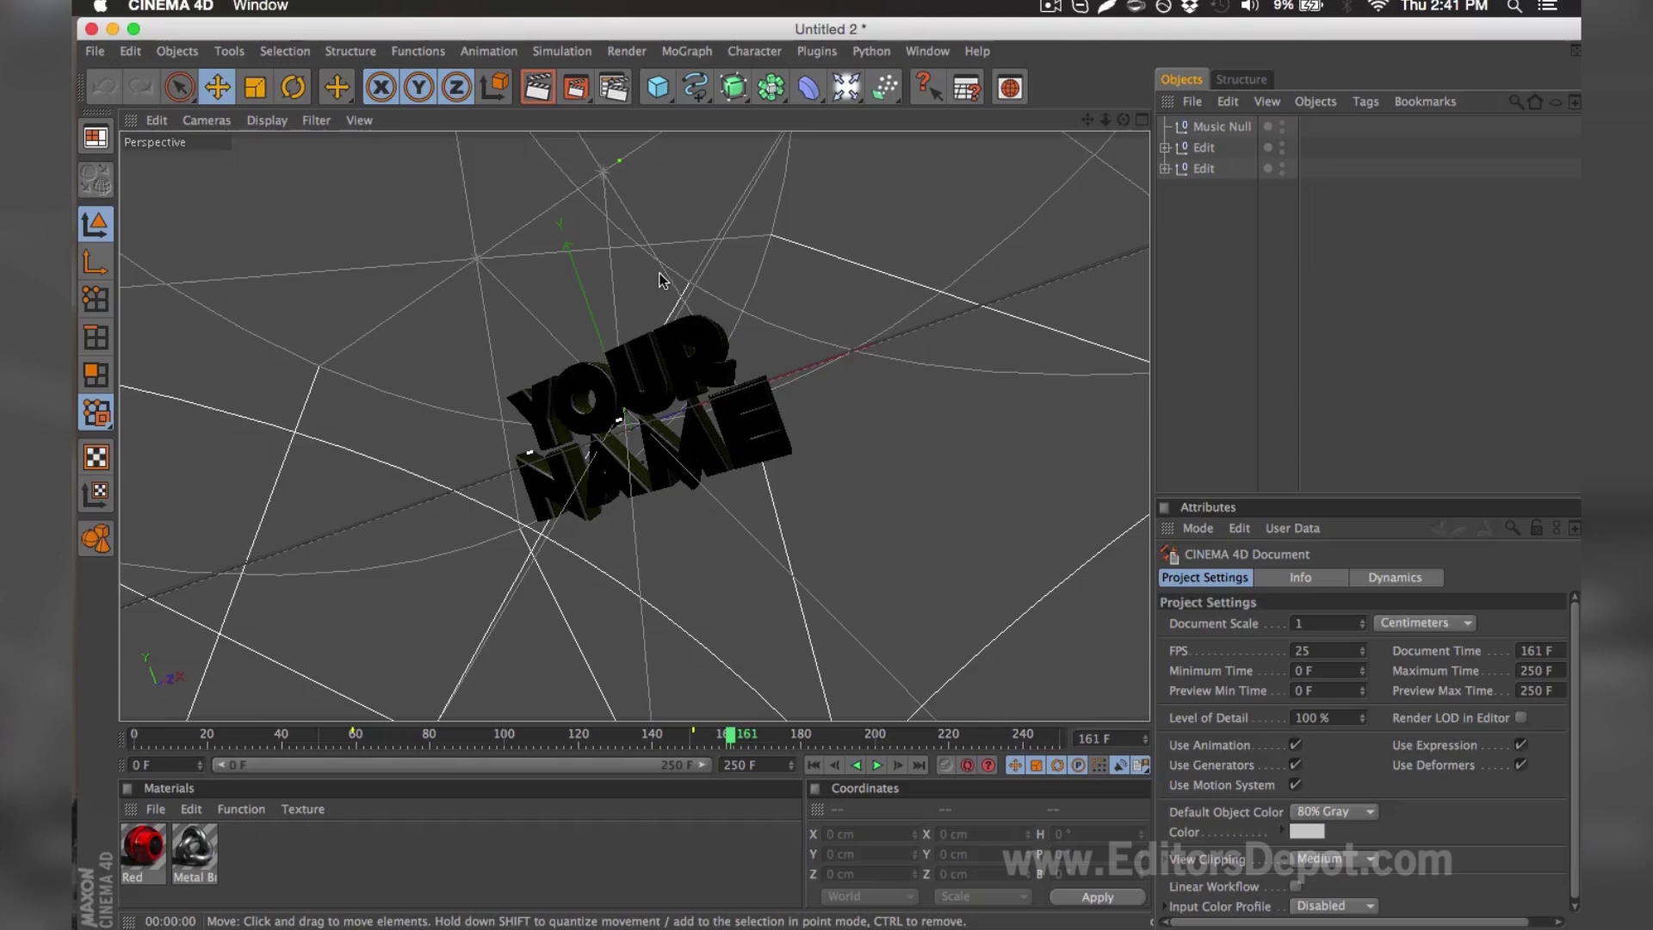
{"action": "left_click", "coordinate": [1165, 147]}
{"action": "left_click", "coordinate": [1165, 210]}
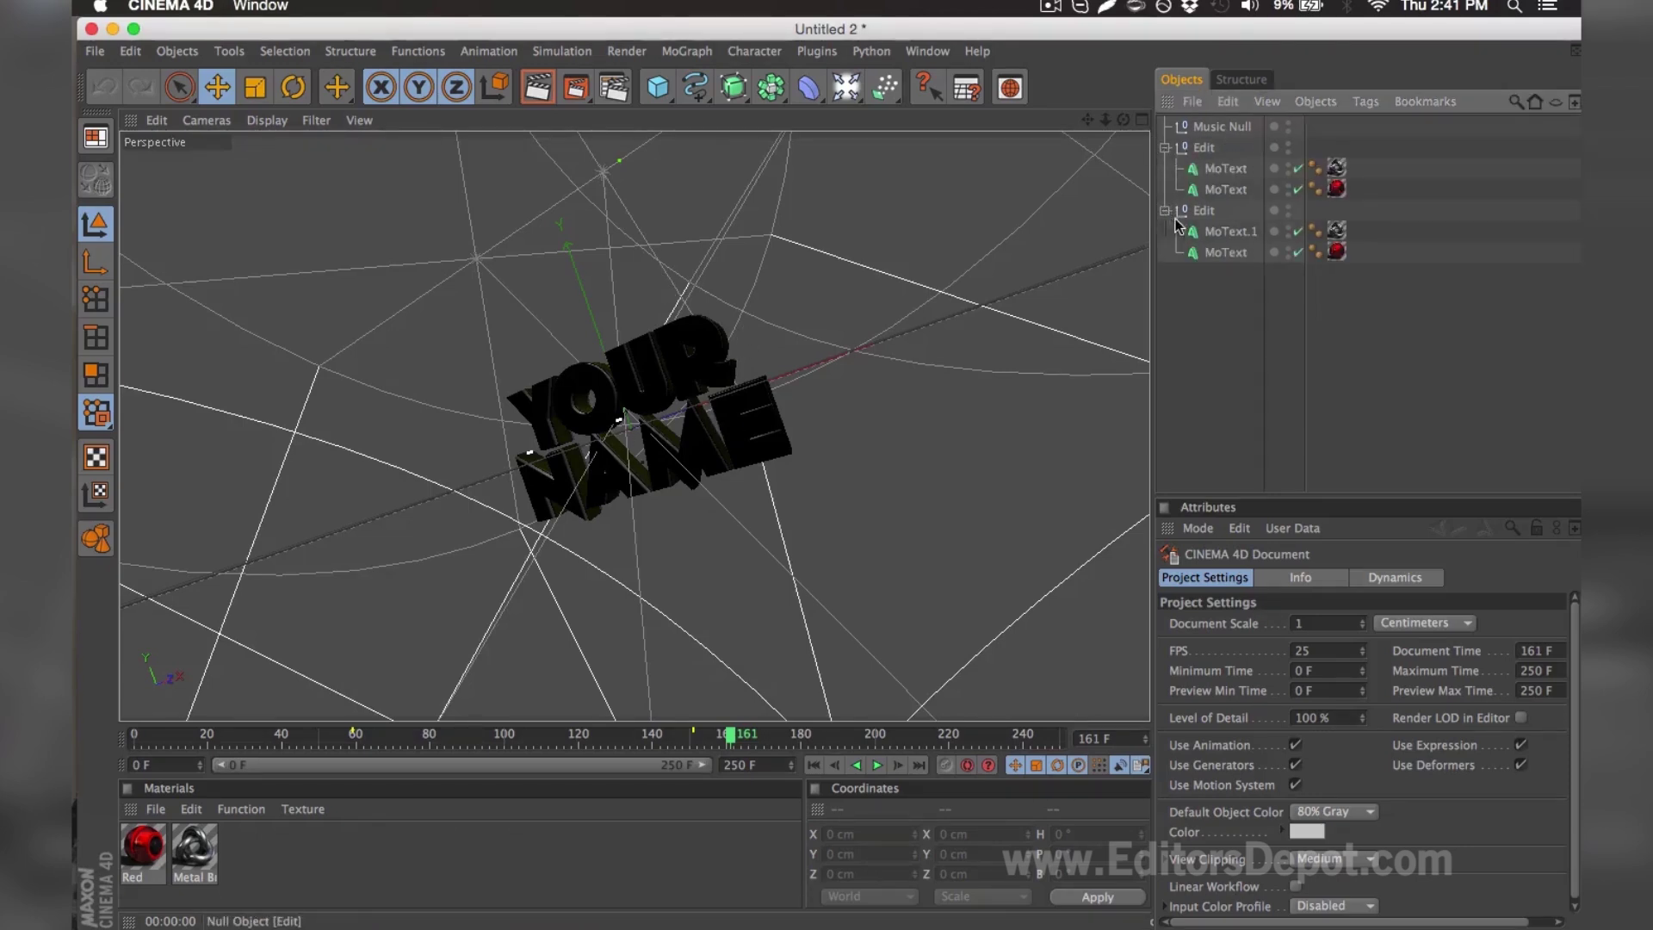
{"action": "left_click", "coordinate": [1214, 231]}
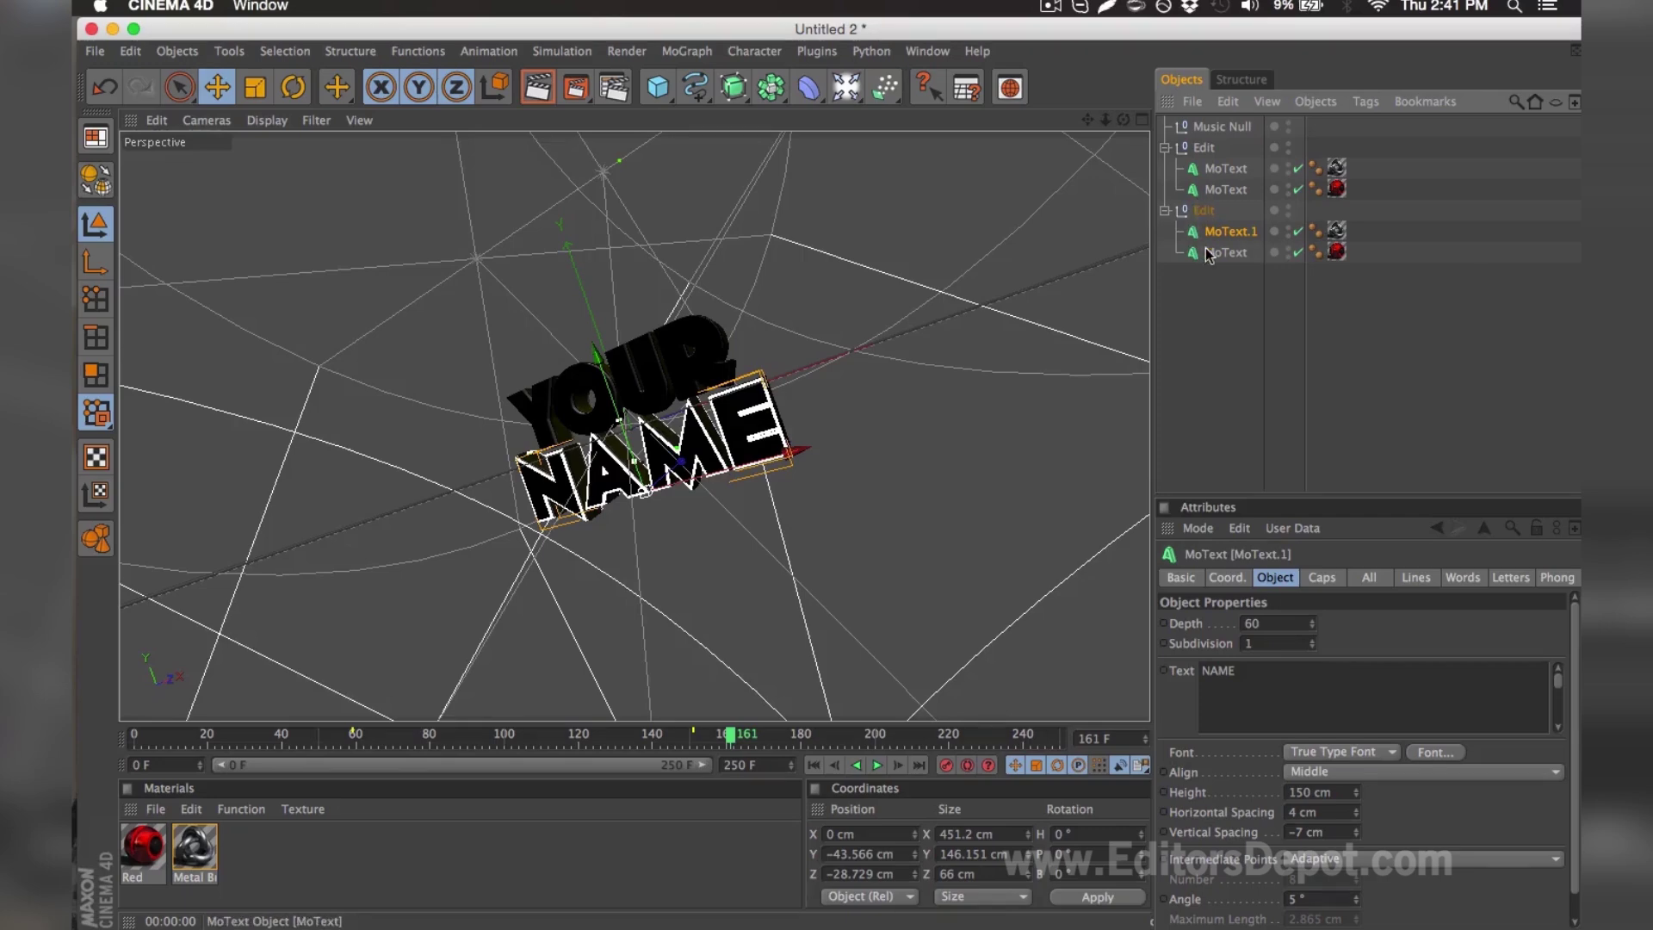
{"action": "left_click", "coordinate": [1429, 752]}
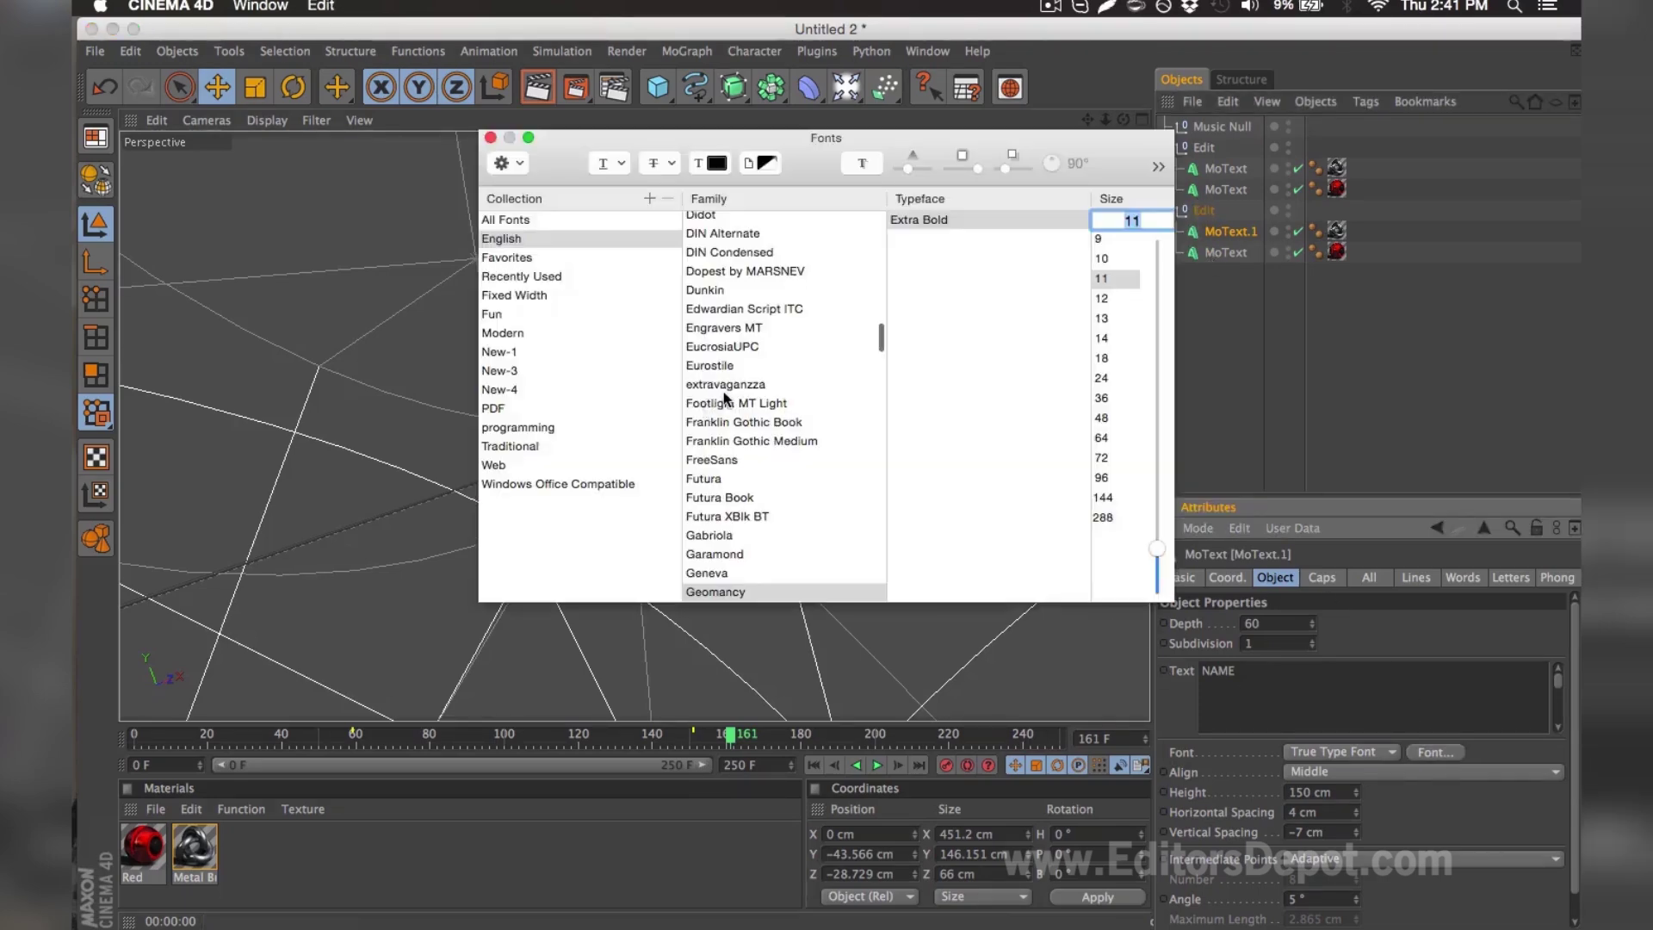
{"action": "left_click", "coordinate": [490, 137]}
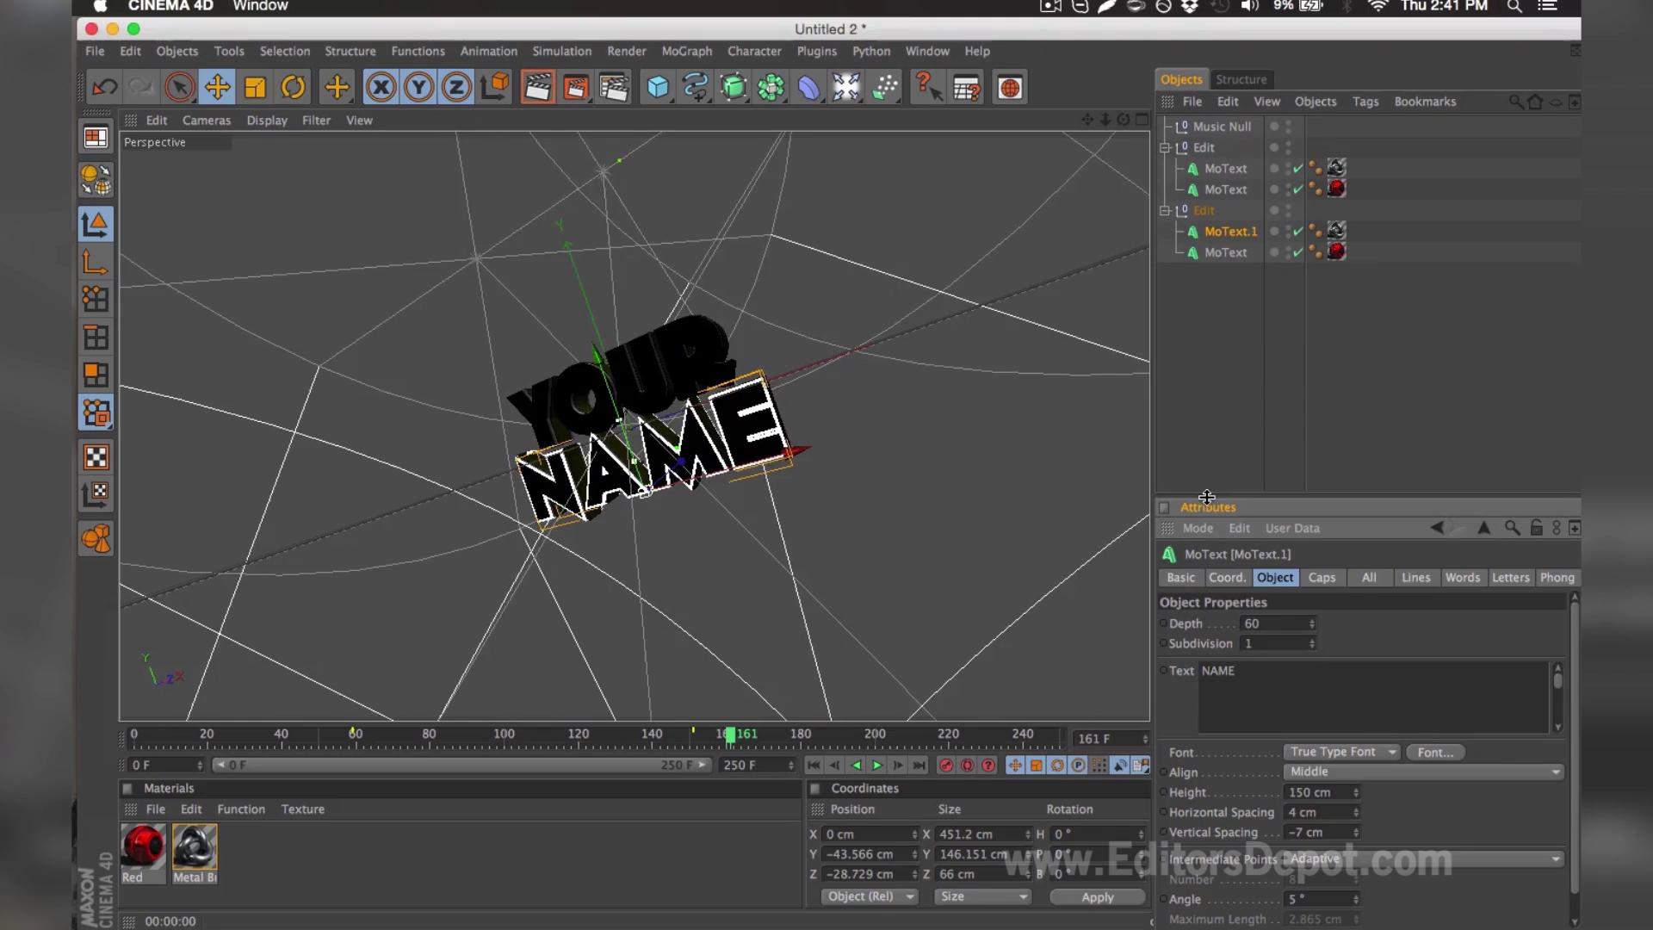
{"action": "left_click", "coordinate": [1221, 431]}
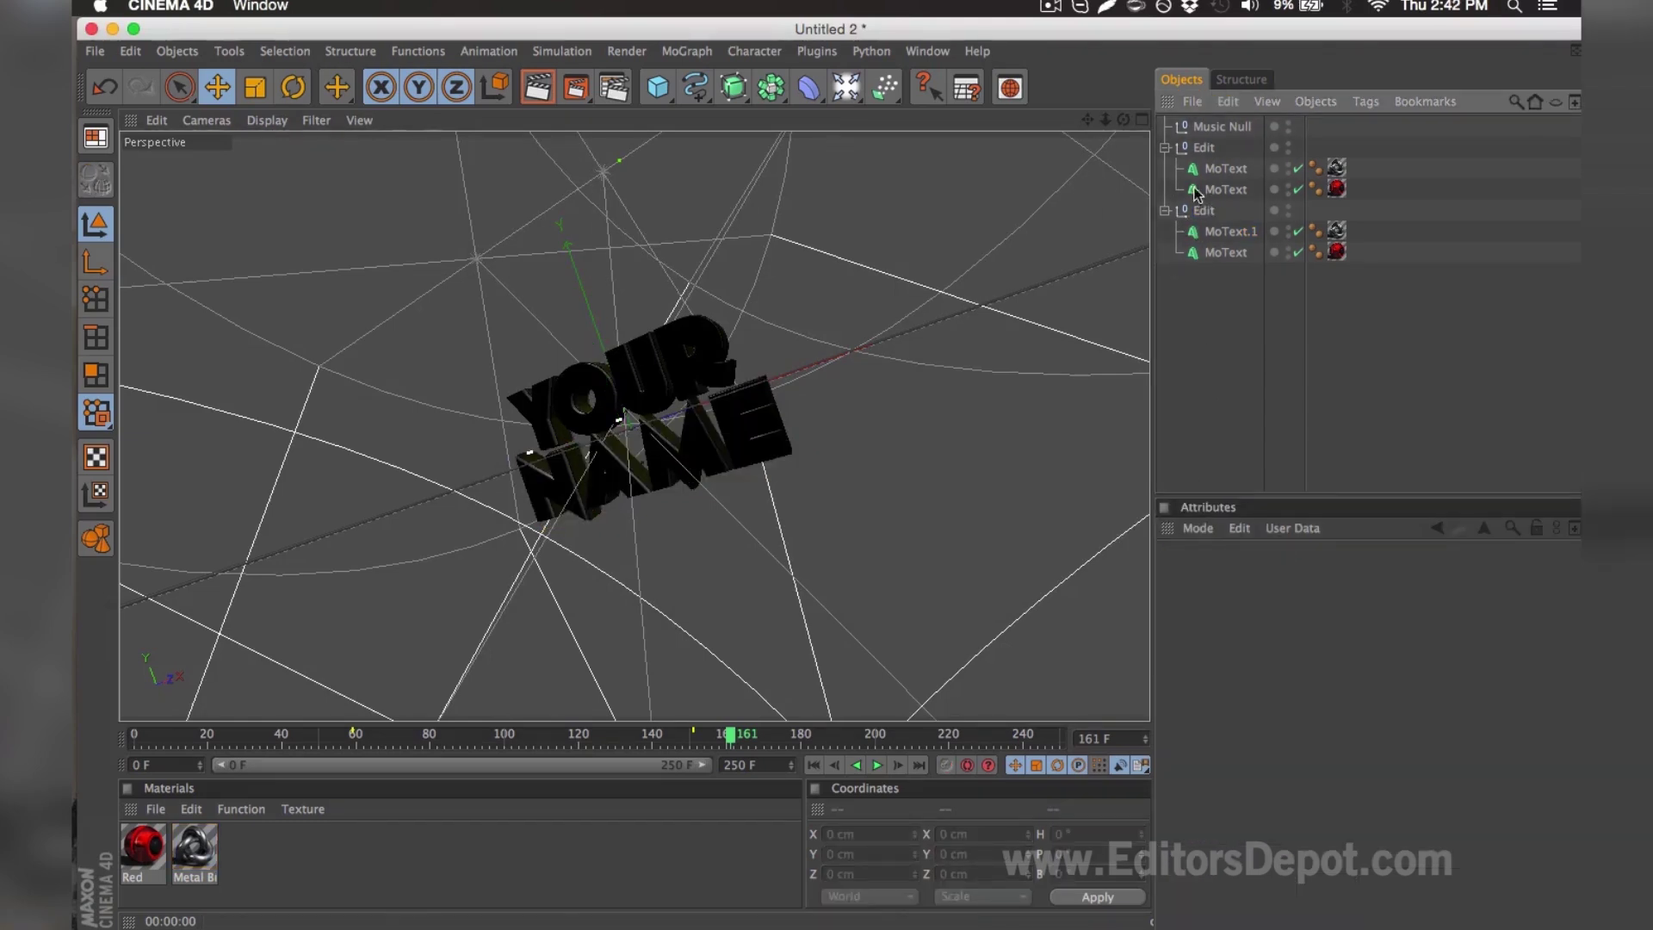
Change both YOUR MoText objects' text to EDITORS and render the view to preview it
{"action": "left_click", "coordinate": [694, 358]}
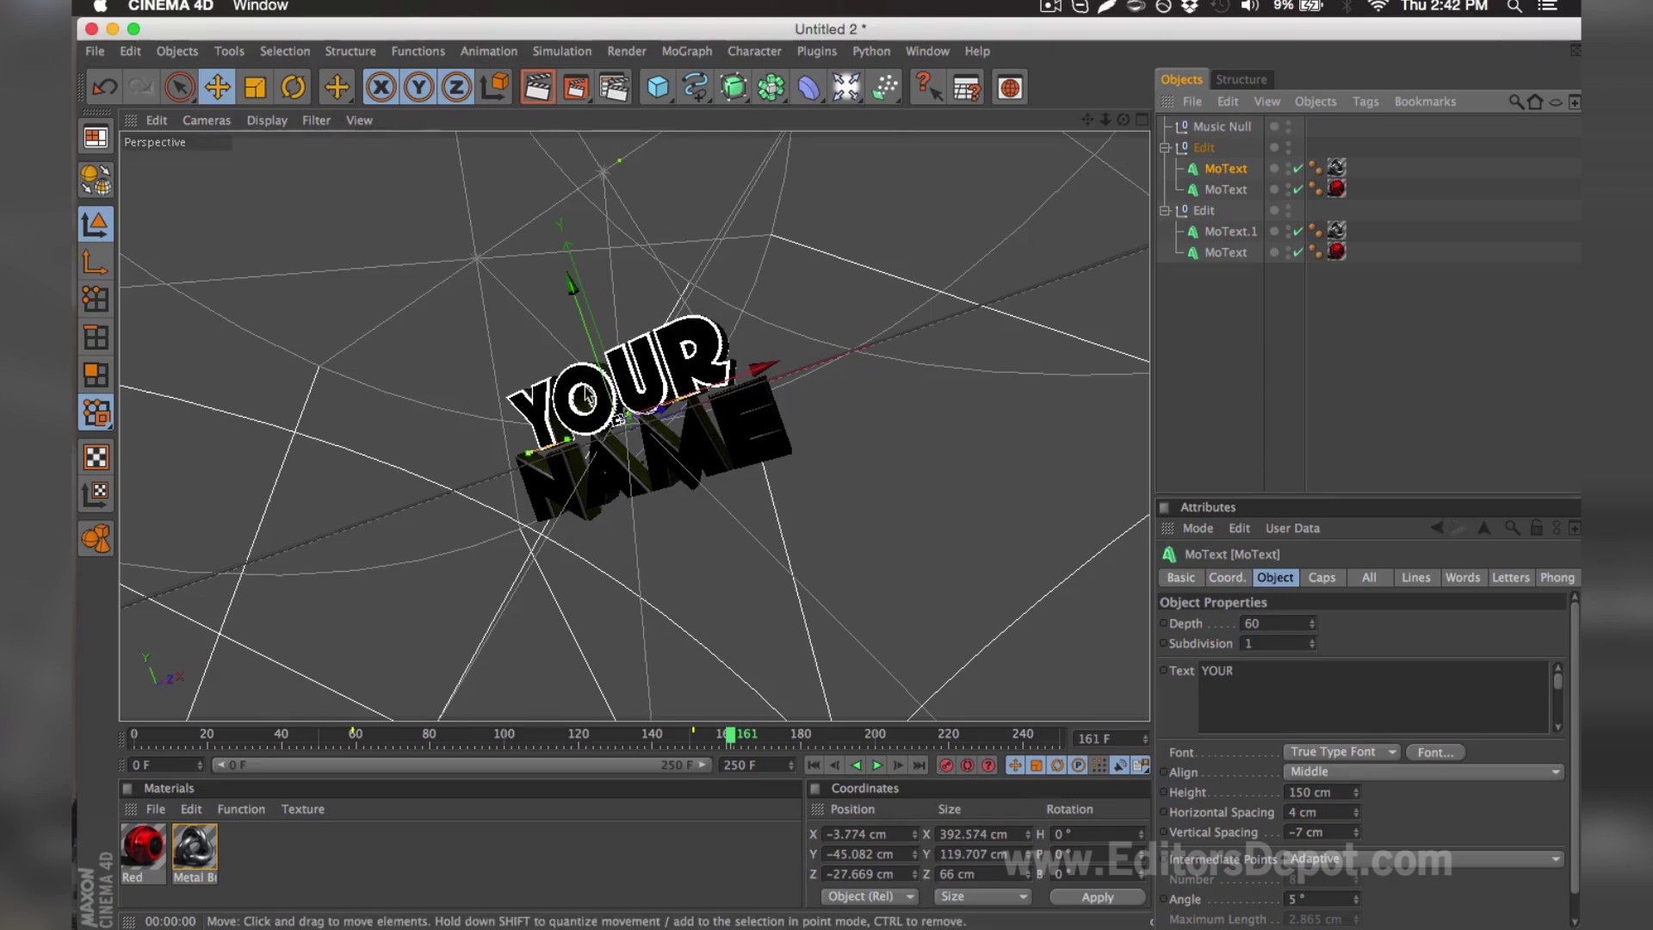
{"action": "left_click_drag", "start_coordinate": [1283, 673], "coordinate": [1156, 633]}
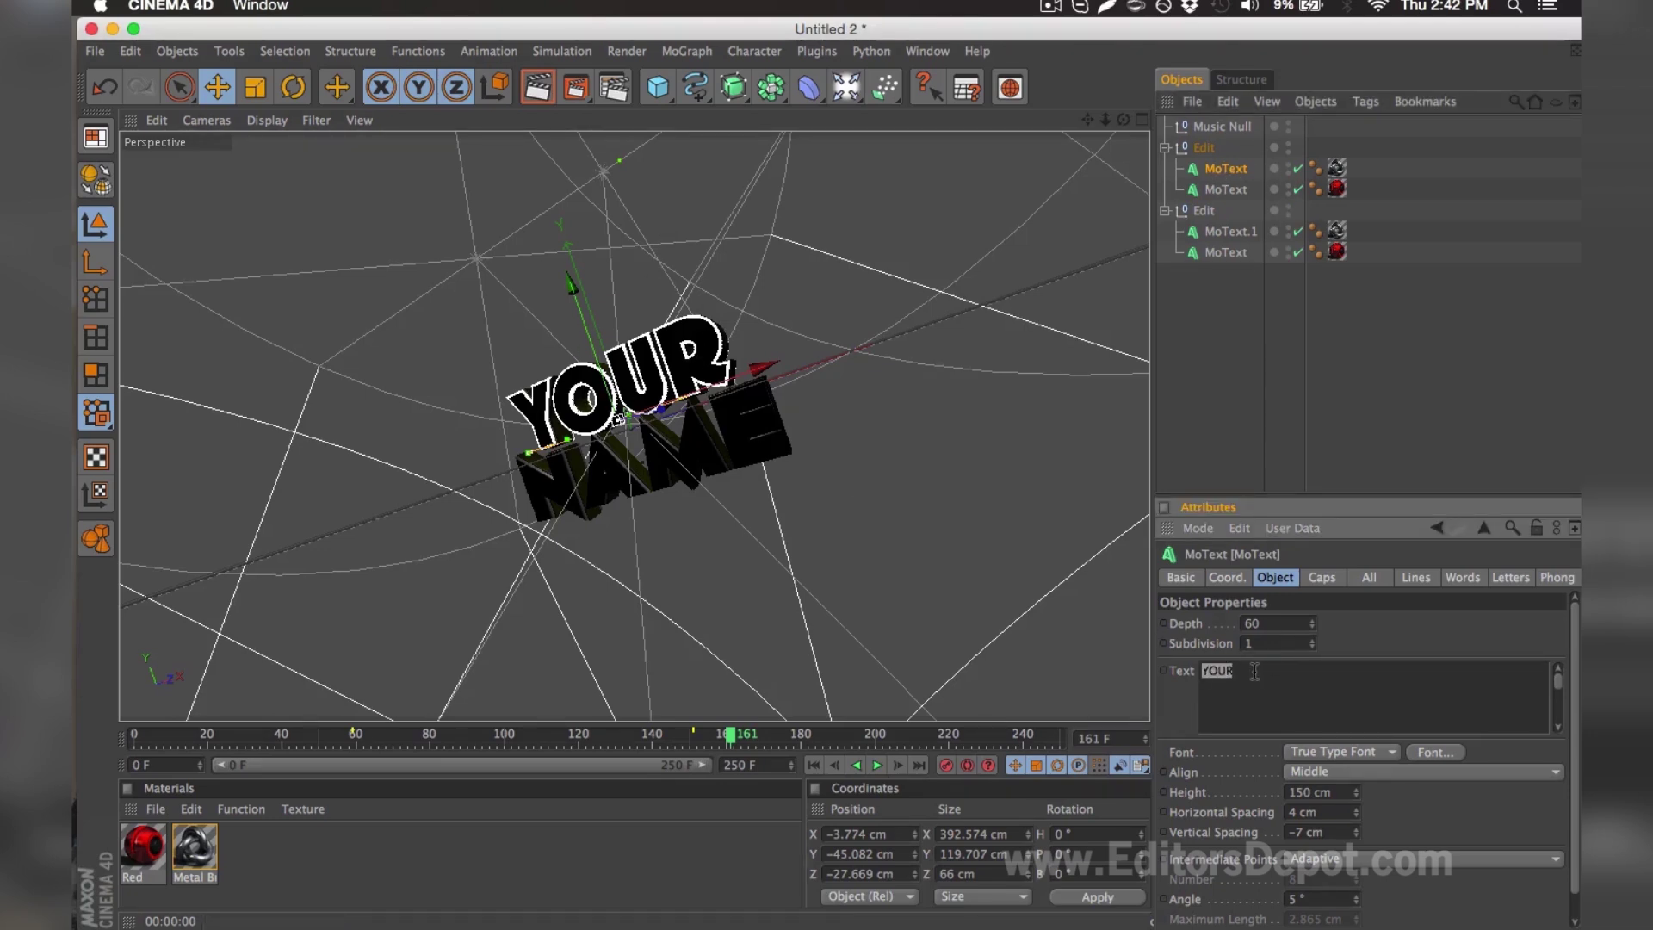
{"action": "type", "text": "EDITORS"}
{"action": "left_click", "coordinate": [1223, 190]}
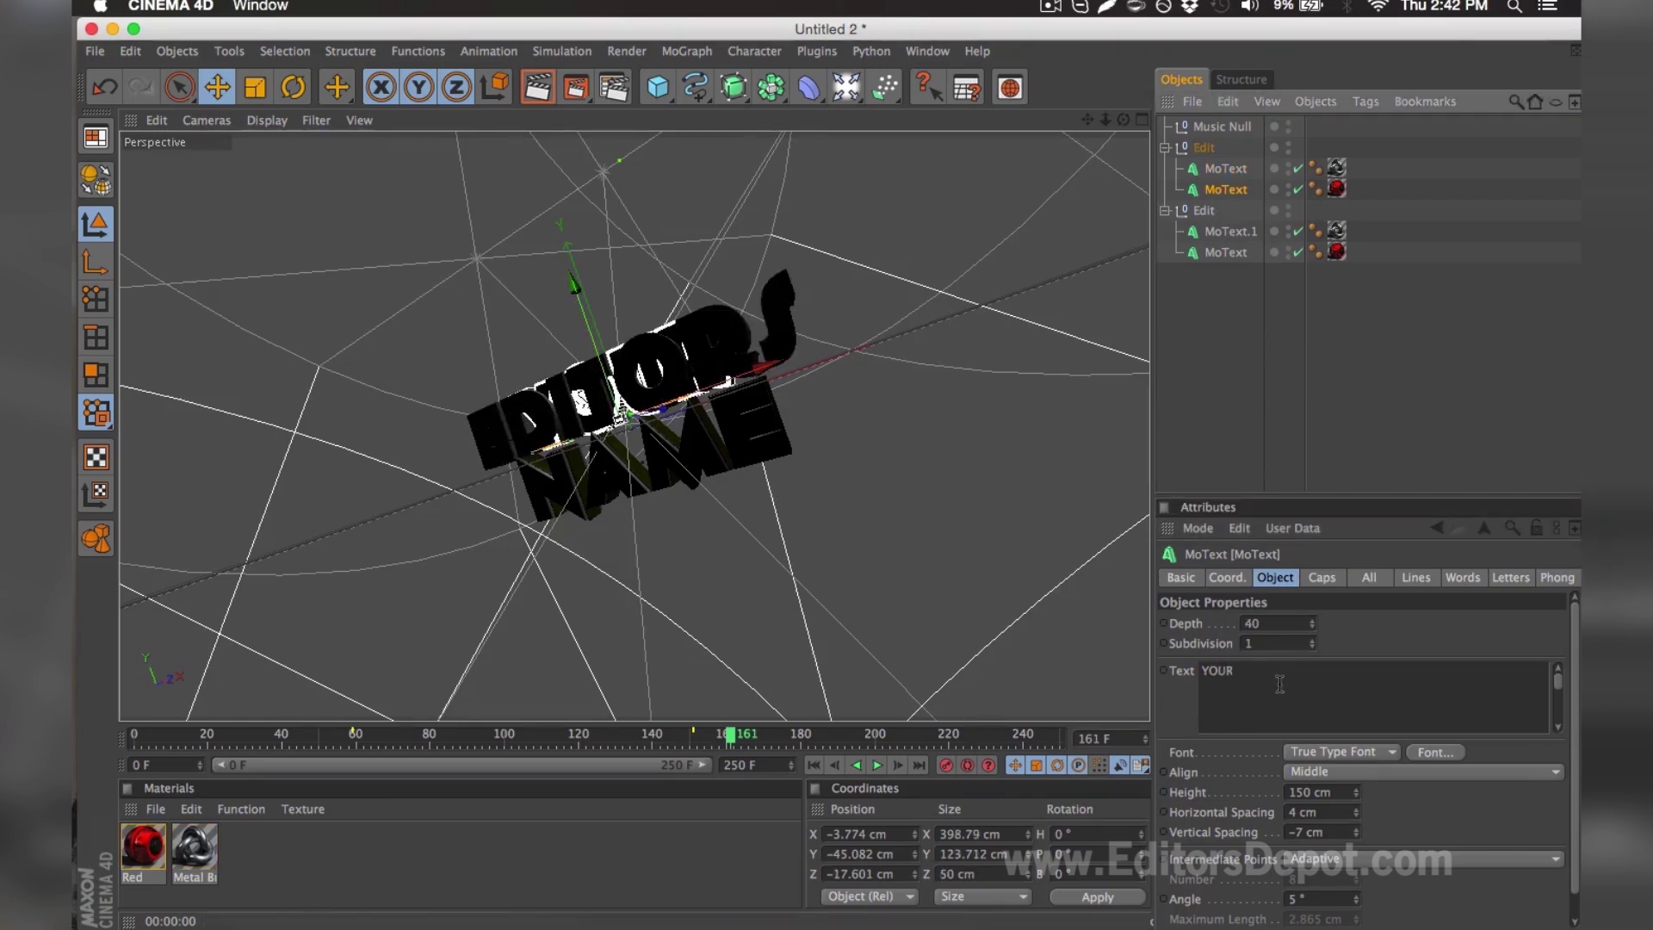
{"action": "double_click", "coordinate": [1216, 671]}
{"action": "type", "text": "EDITORS"}
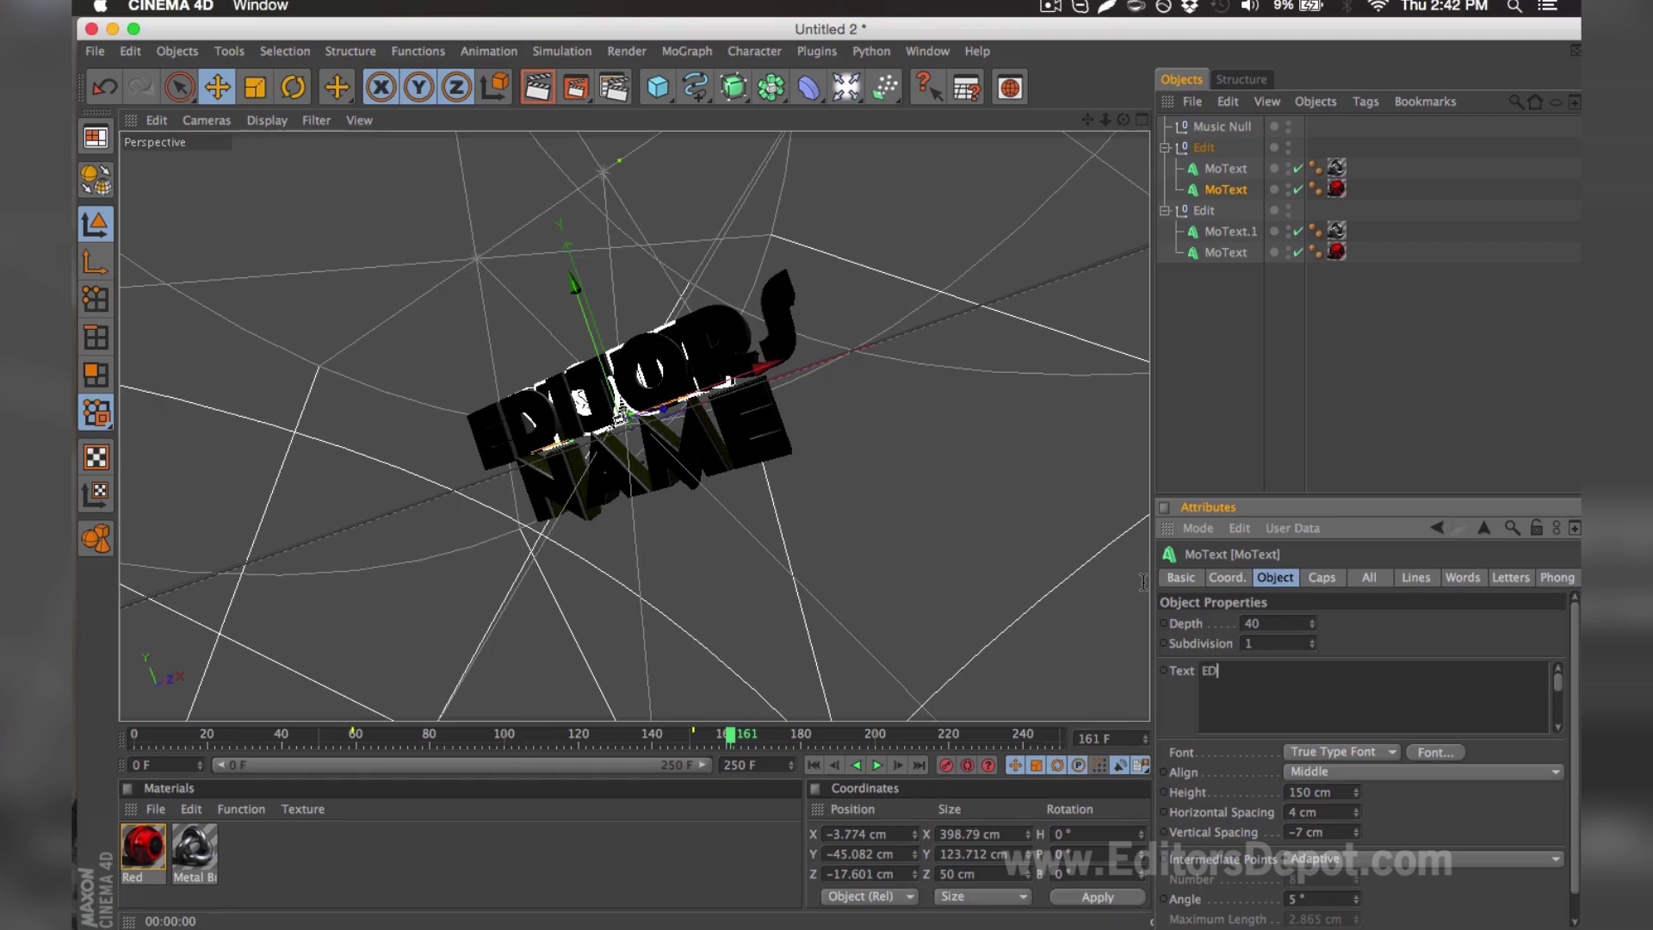
{"action": "left_click", "coordinate": [1171, 415]}
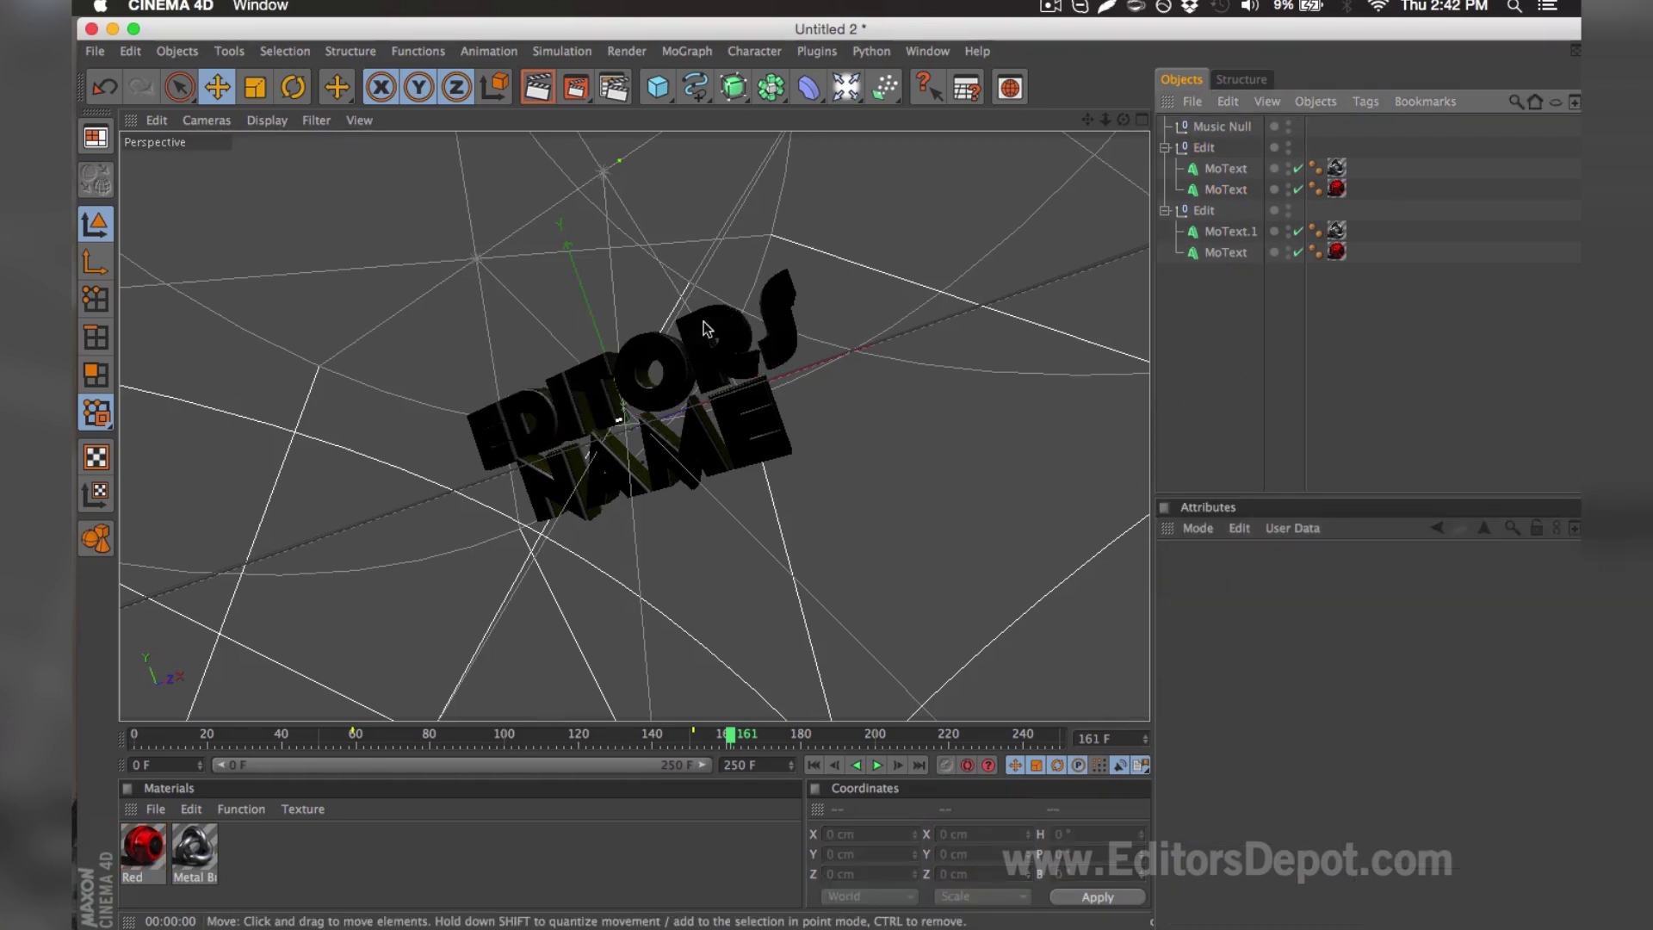
{"action": "left_click", "coordinate": [535, 90]}
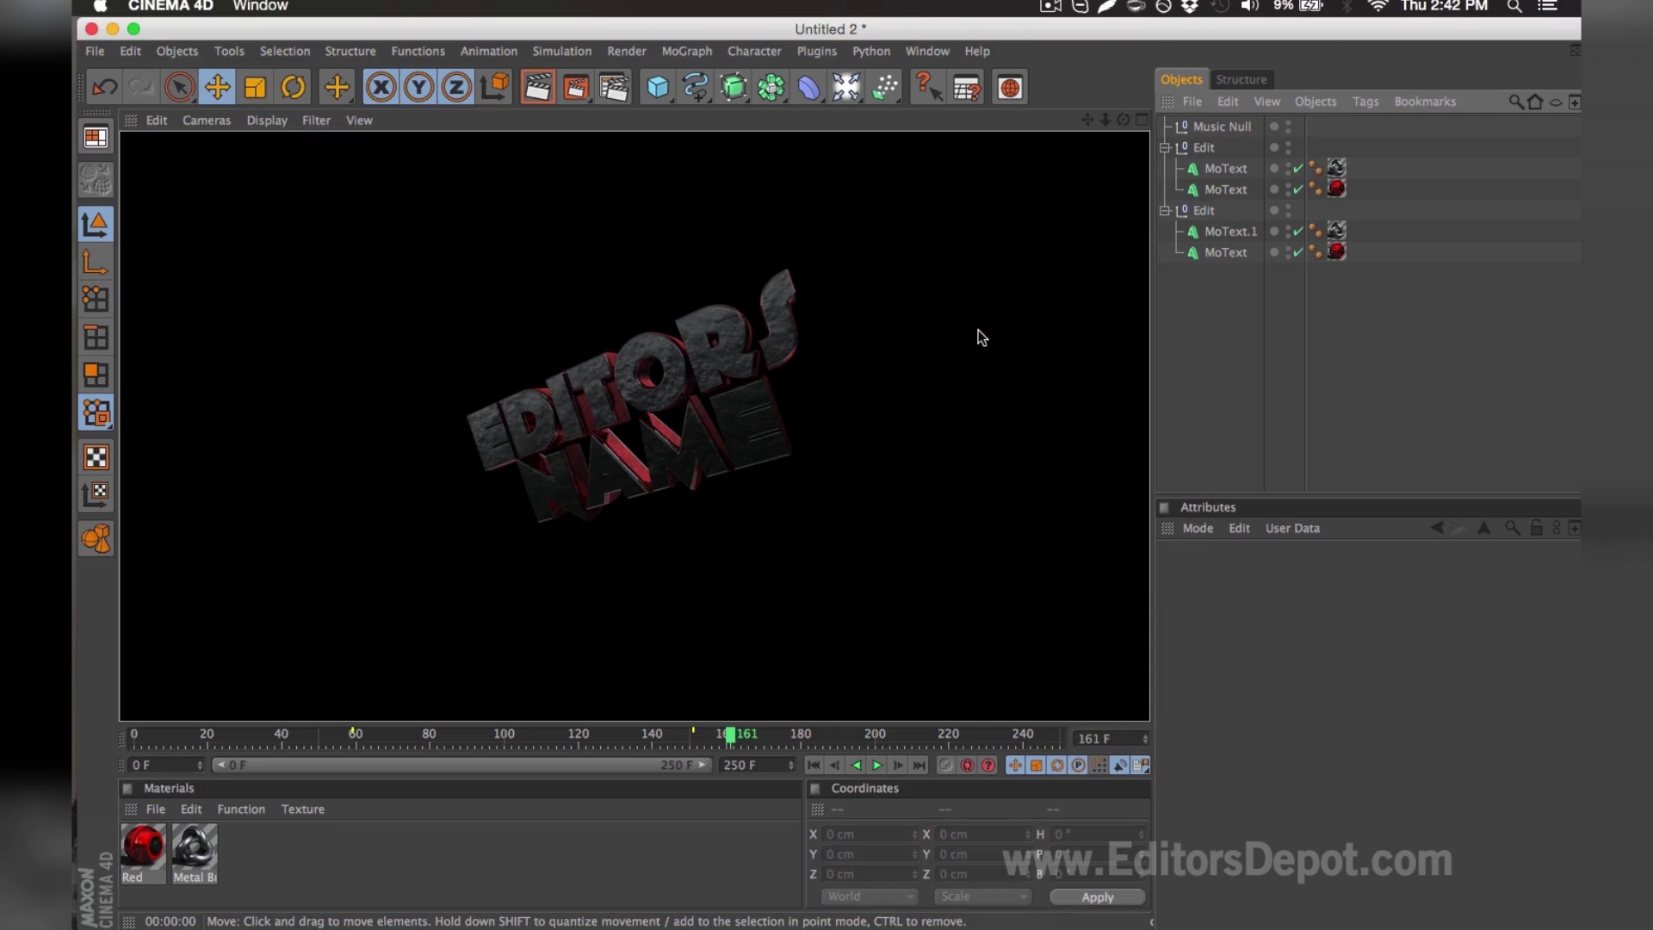
Replace NAME with DEPOT in both second-group MoText objects and render the EDITORS DEPOT preview
{"action": "left_click", "coordinate": [1231, 231]}
{"action": "left_click", "coordinate": [1228, 253], "text": "shift"}
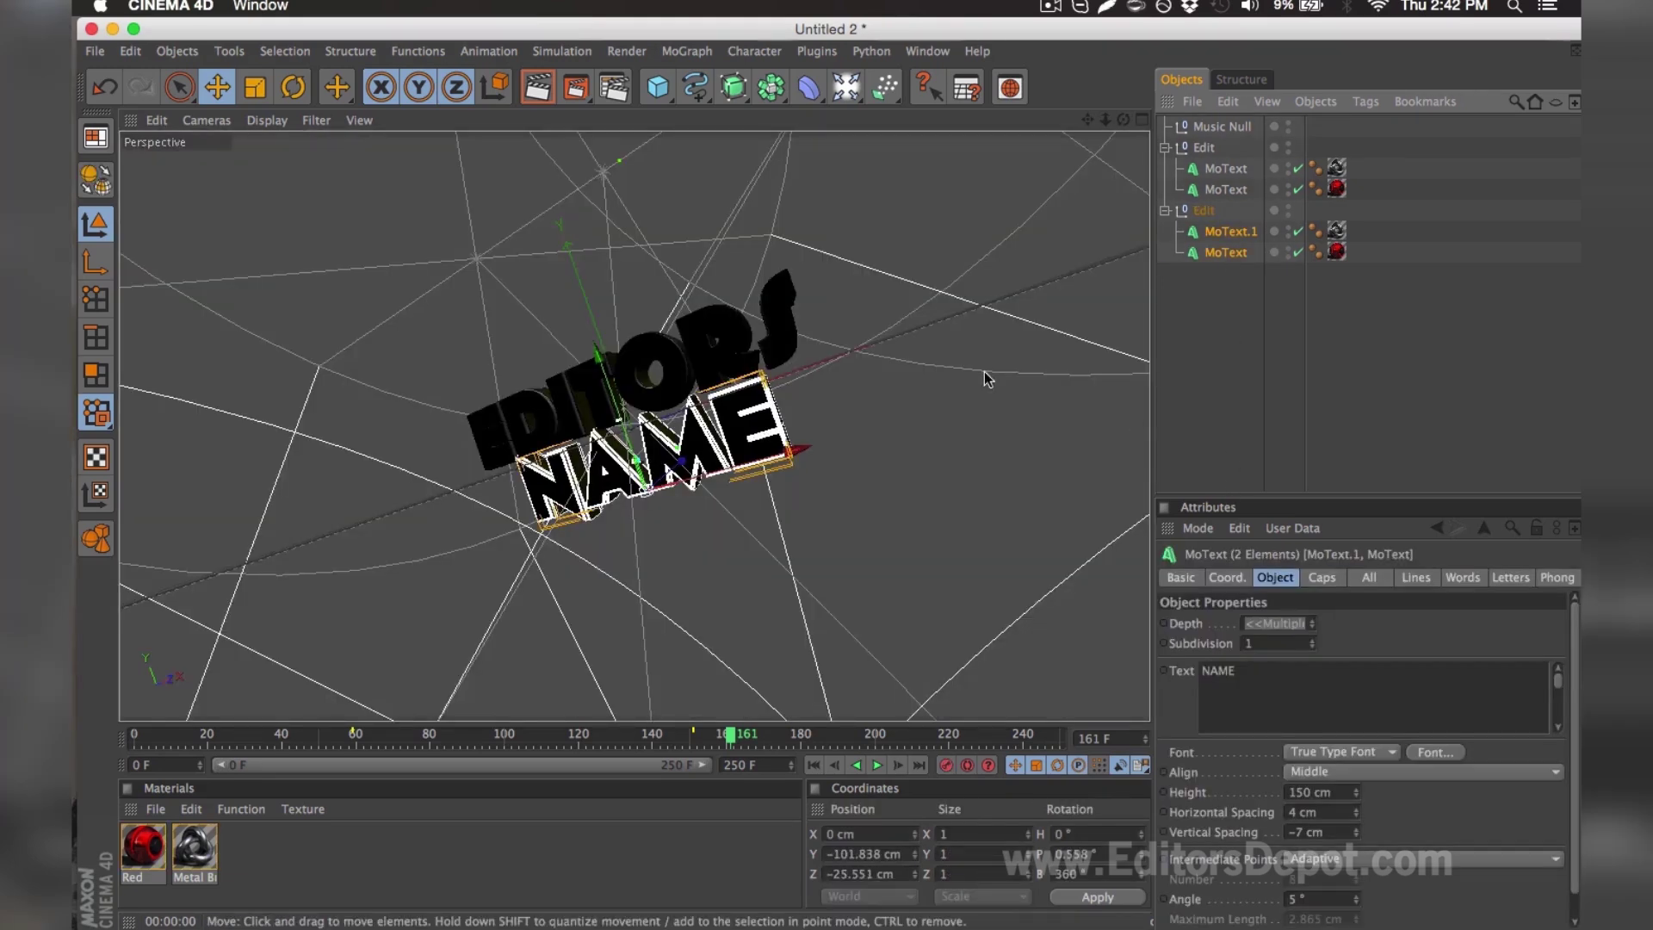
{"action": "double_click", "coordinate": [1266, 685]}
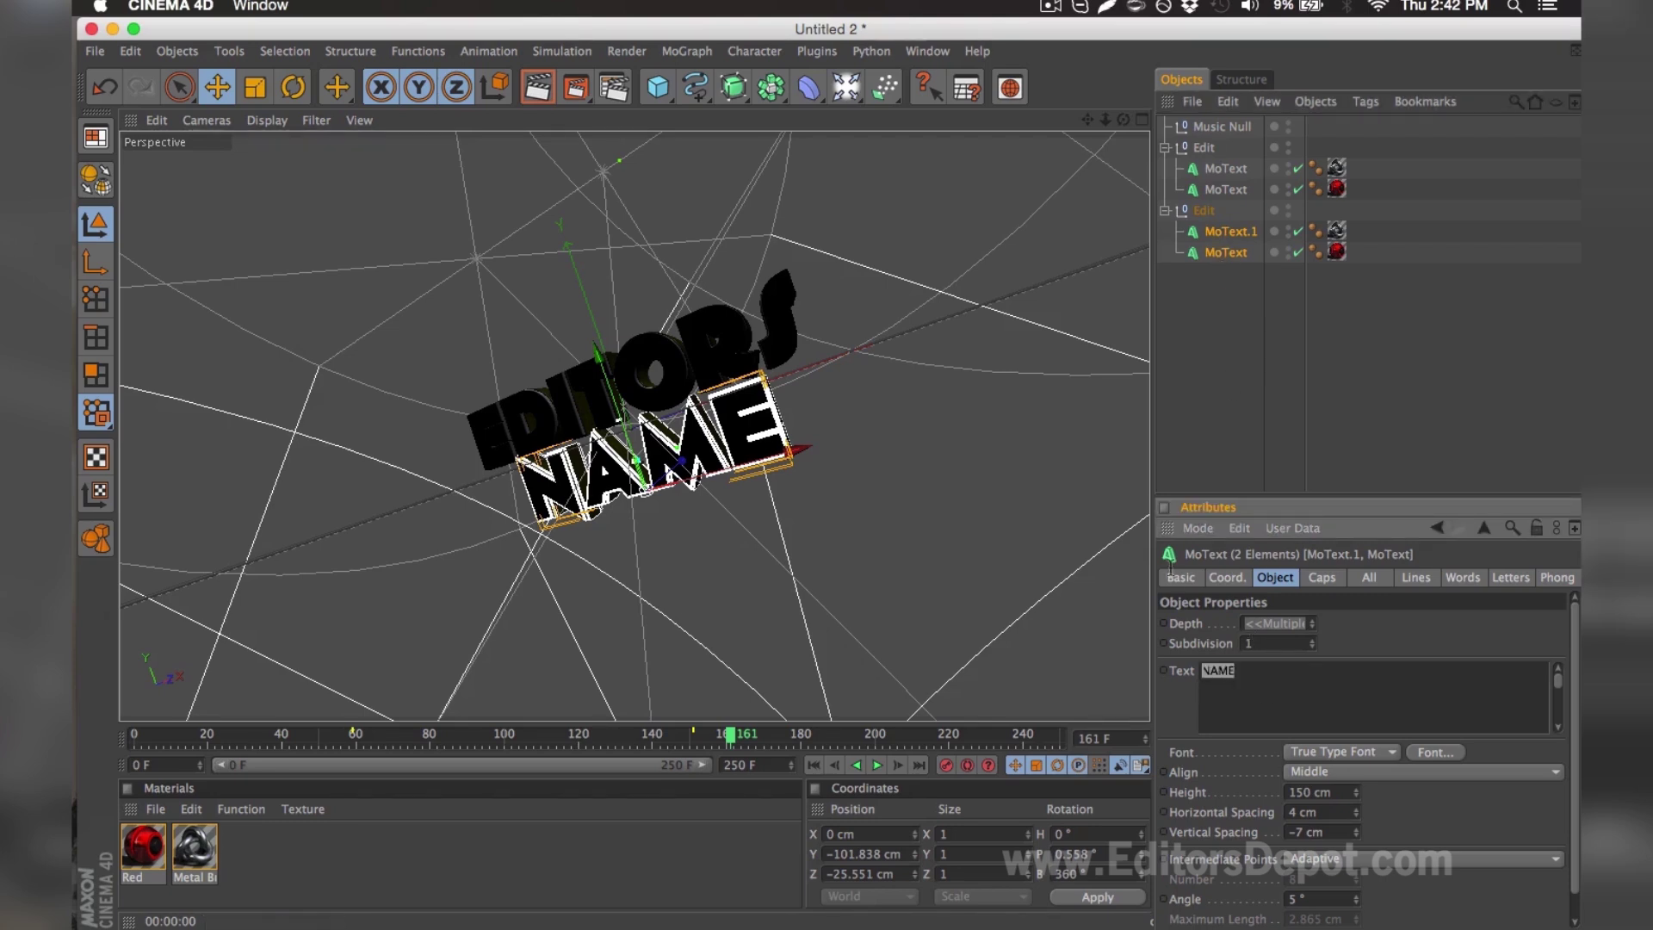
{"action": "type", "text": "DEPOT"}
{"action": "left_click", "coordinate": [1180, 349]}
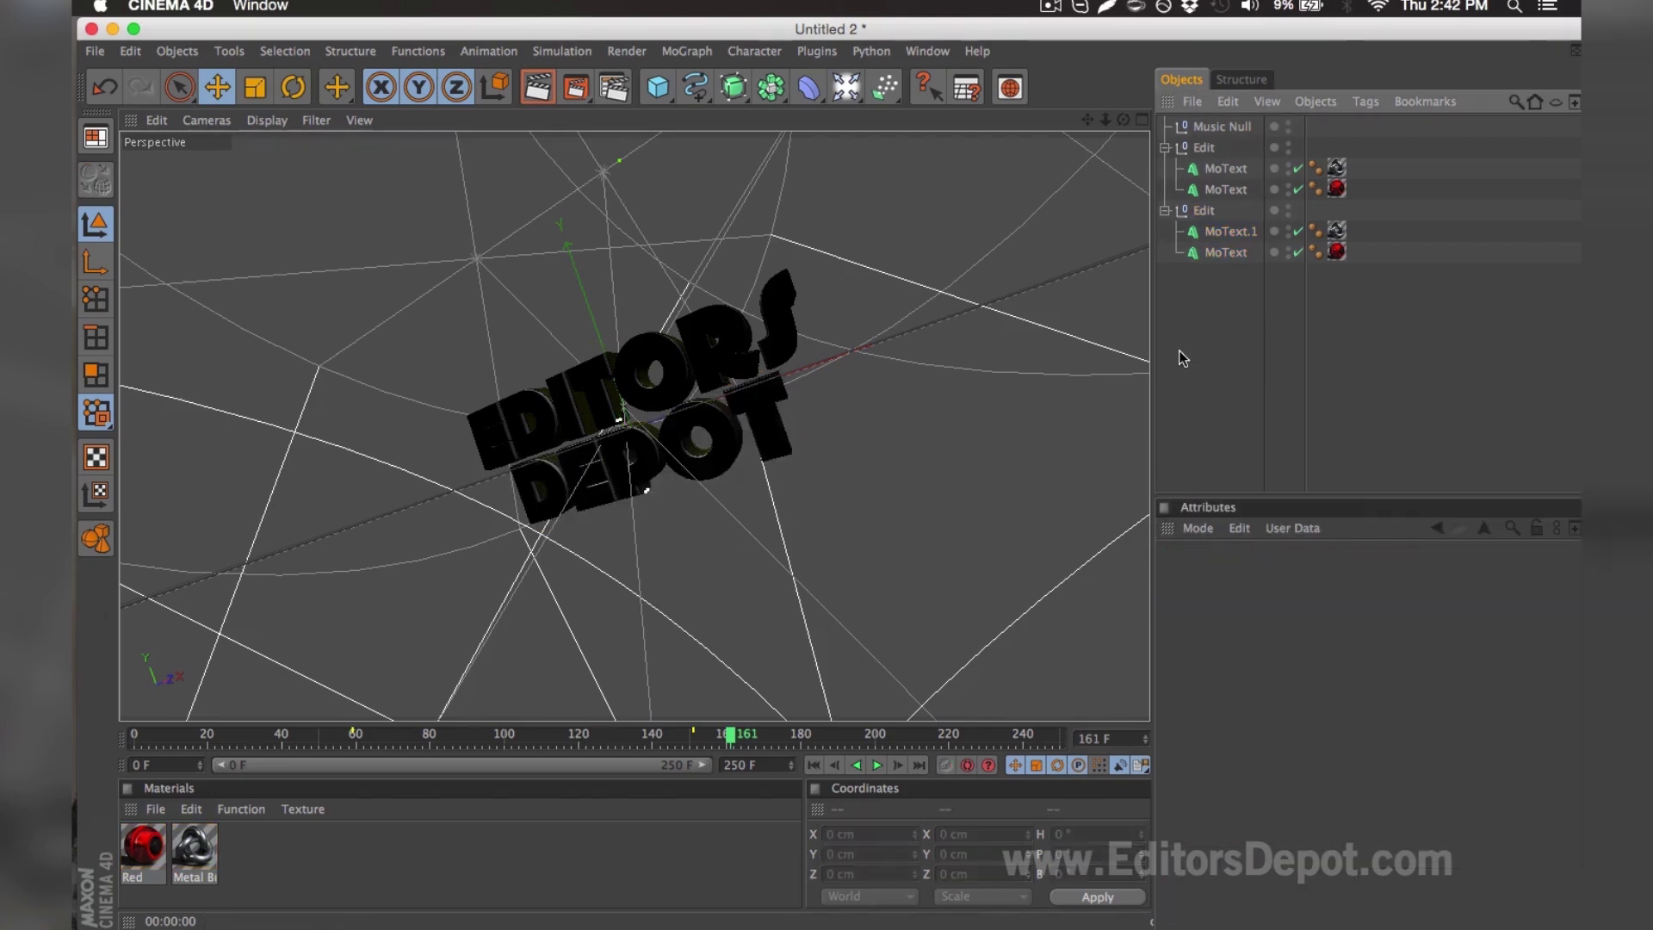
{"action": "left_click", "coordinate": [537, 87]}
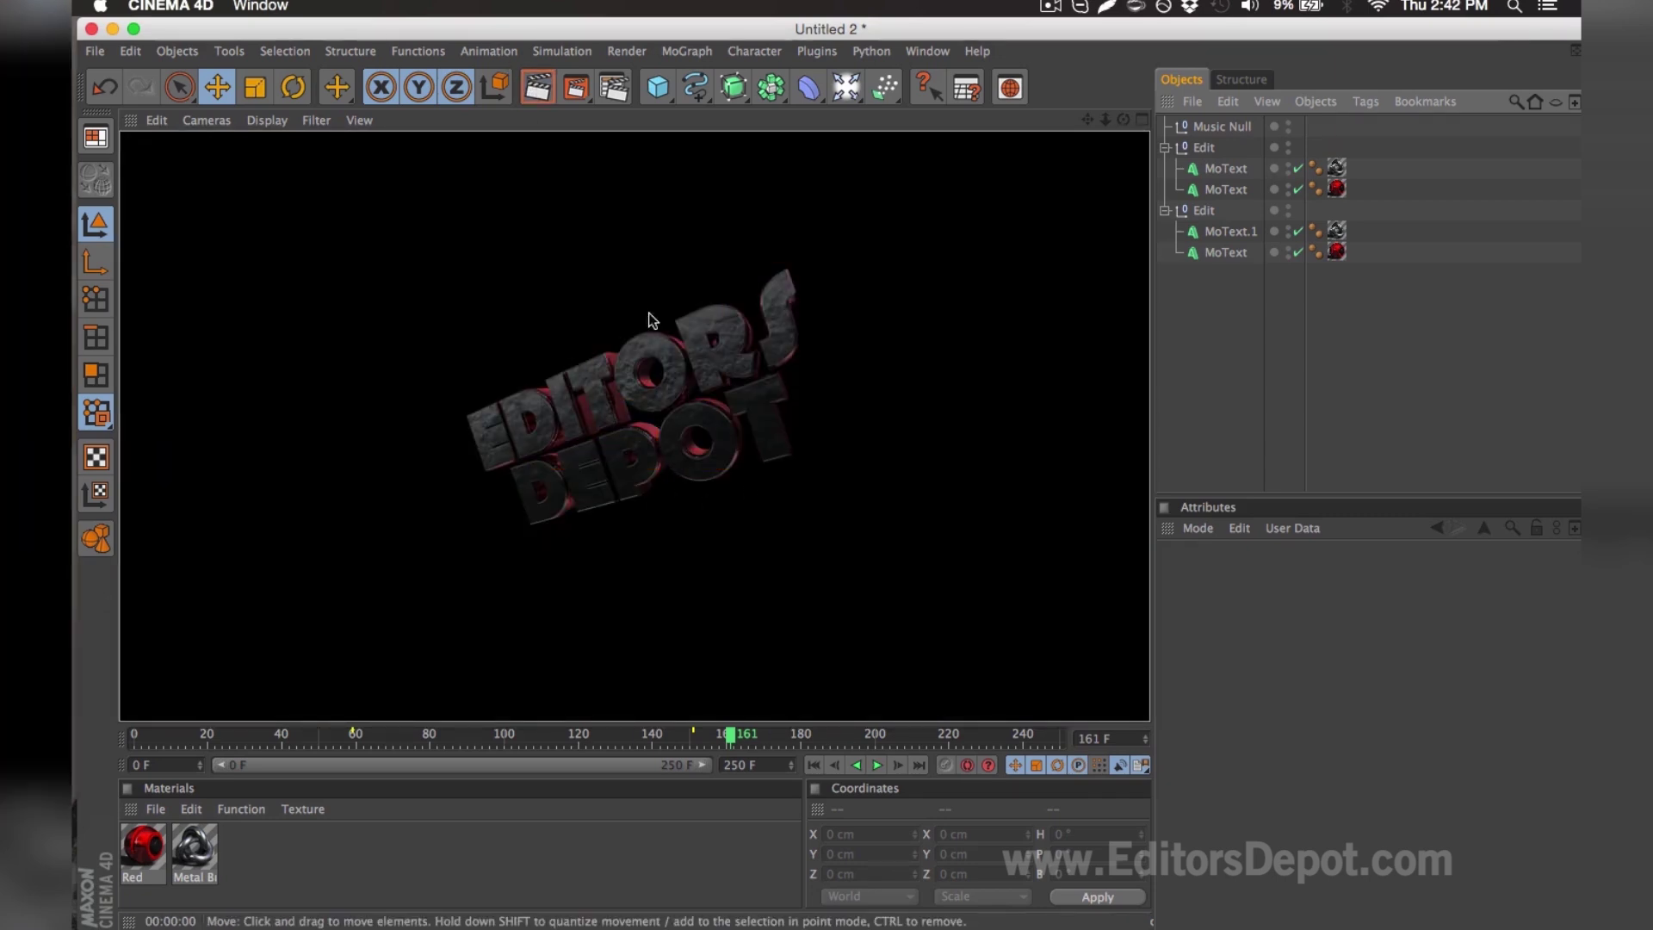
{"action": "left_click", "coordinate": [782, 246]}
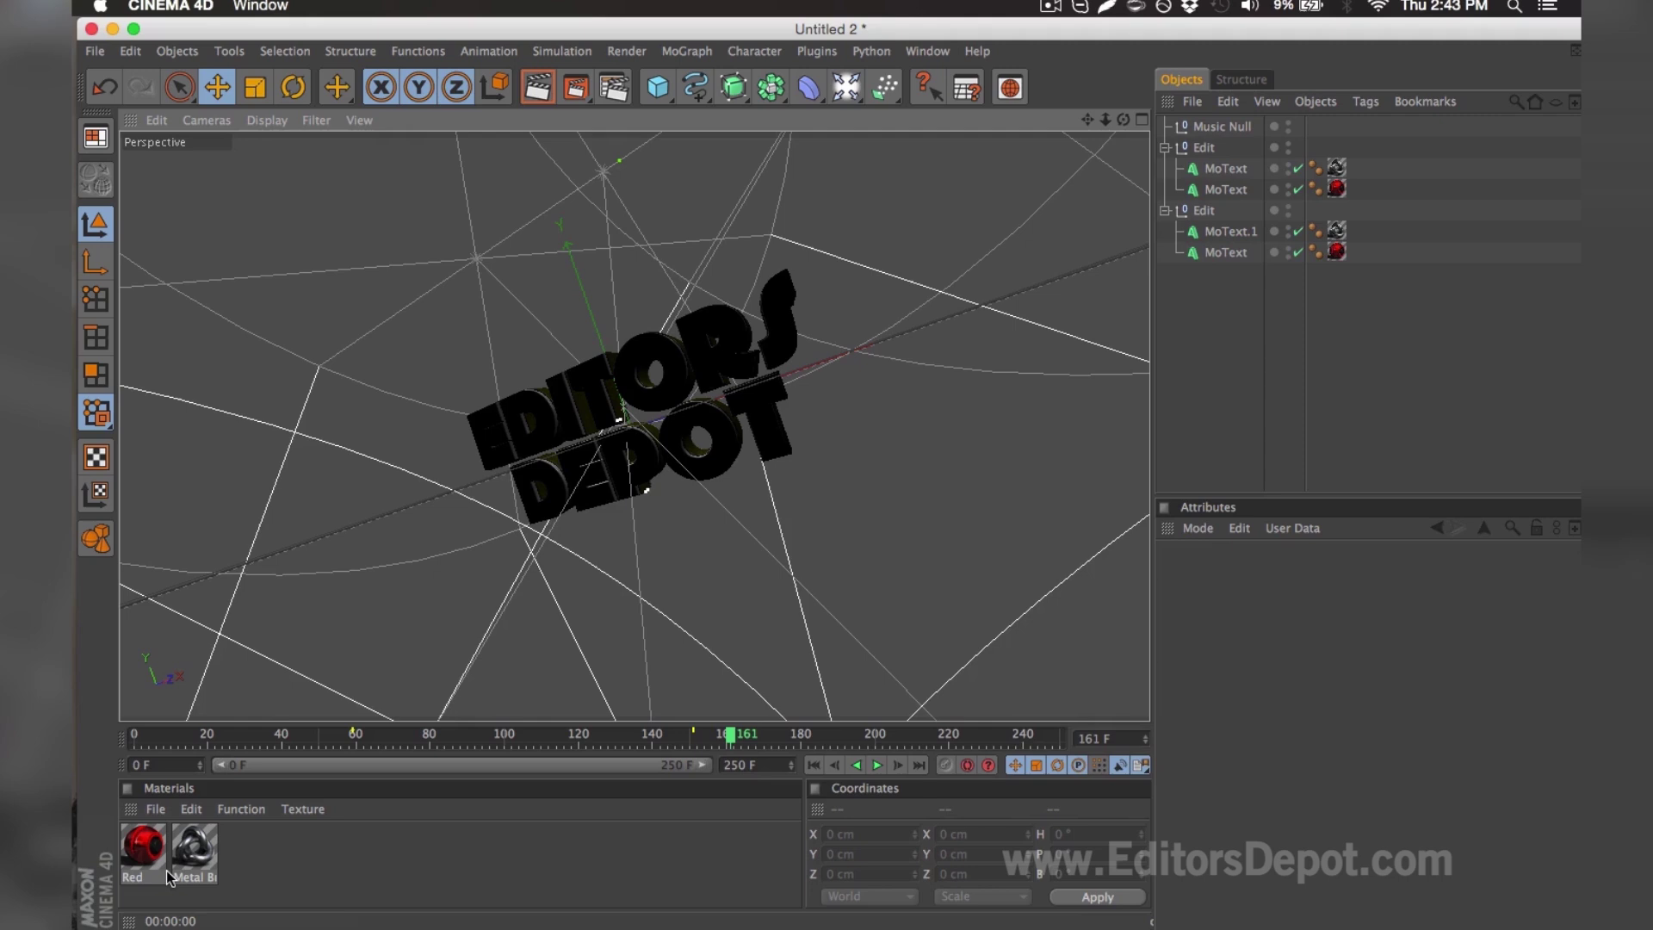
Set the Red material's colour to magenta, RGB 217, 46, 210
{"action": "double_click", "coordinate": [143, 851]}
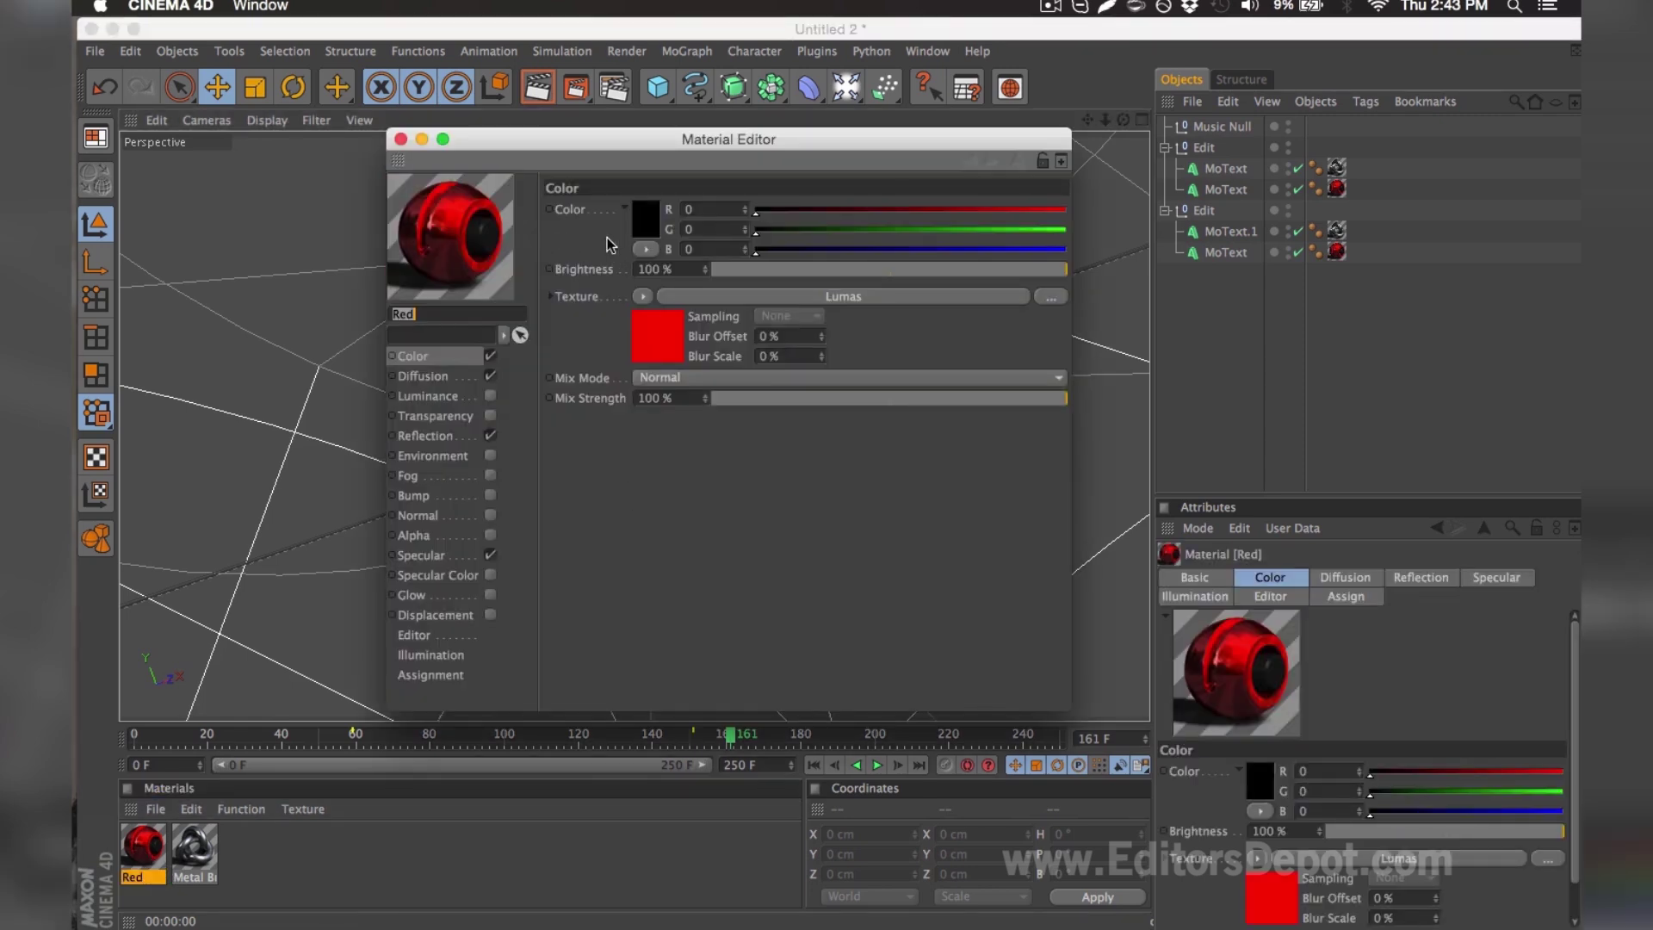
{"action": "left_click_drag", "start_coordinate": [893, 211], "coordinate": [1010, 248]}
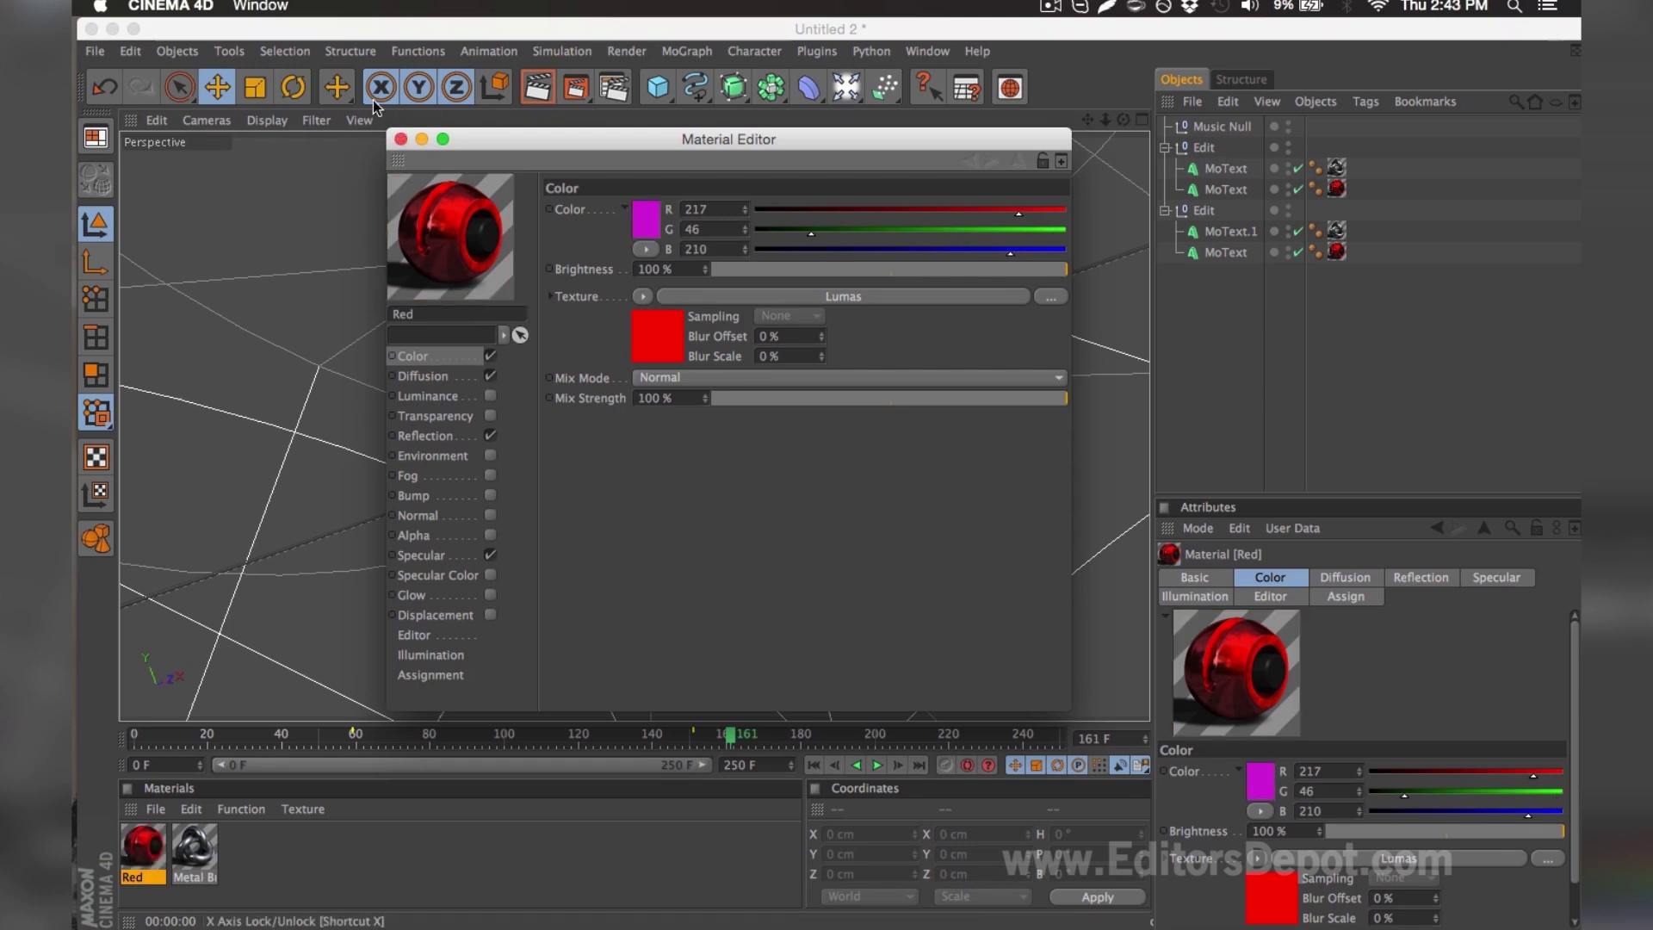
{"action": "left_click", "coordinate": [401, 140]}
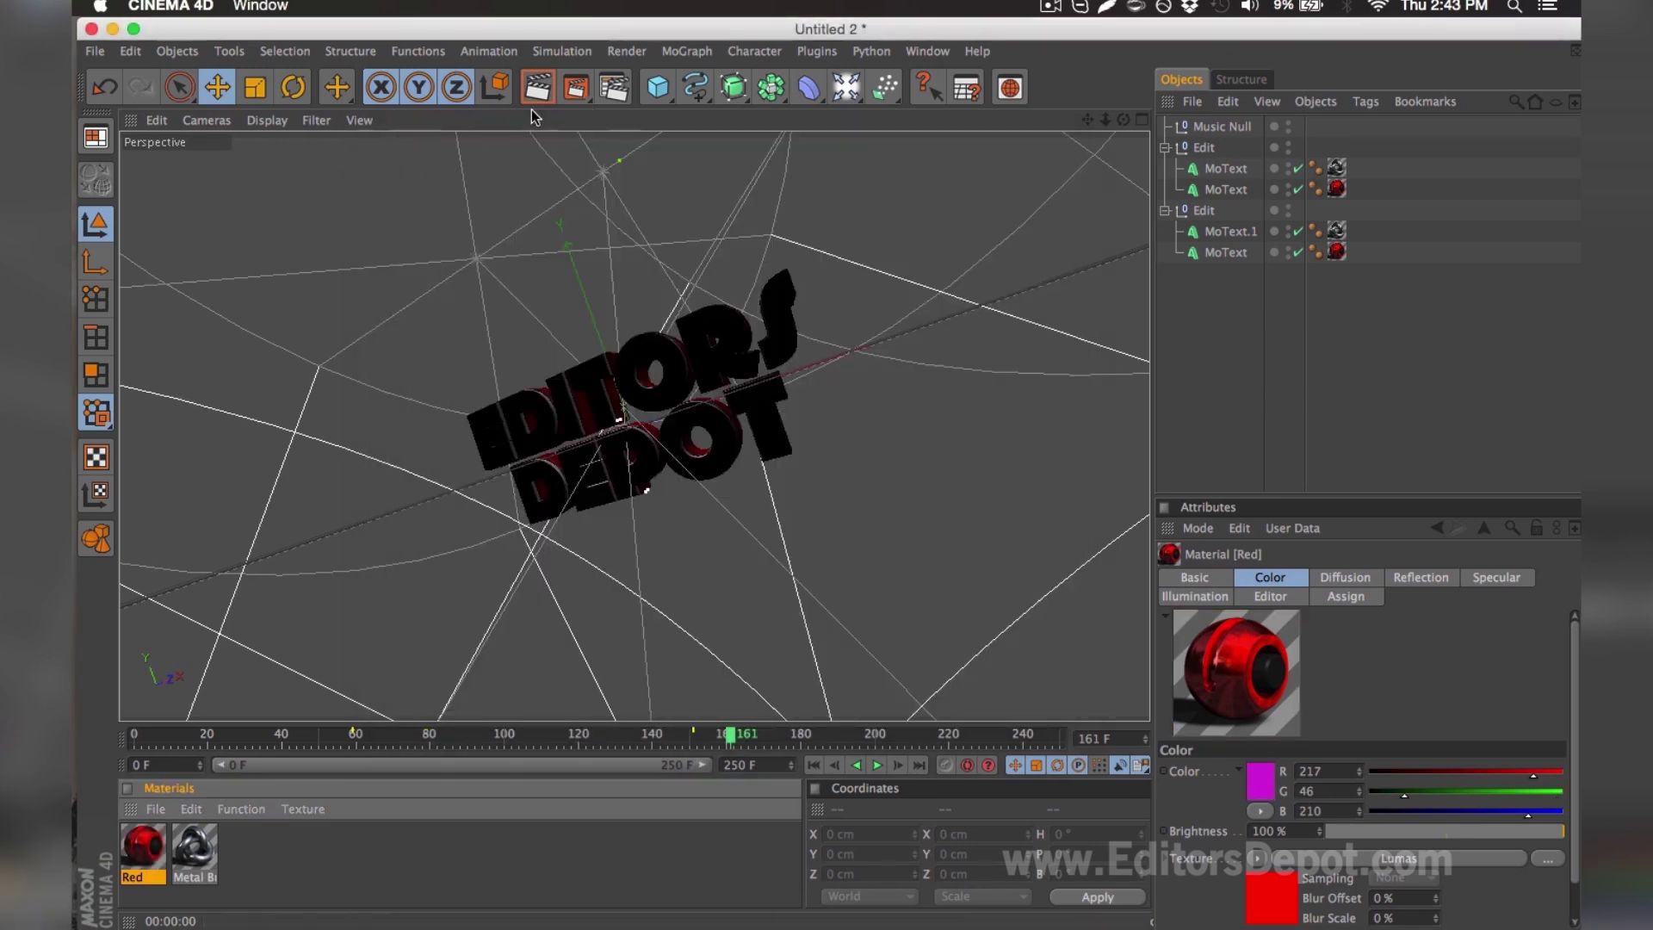
{"action": "left_click", "coordinate": [616, 93]}
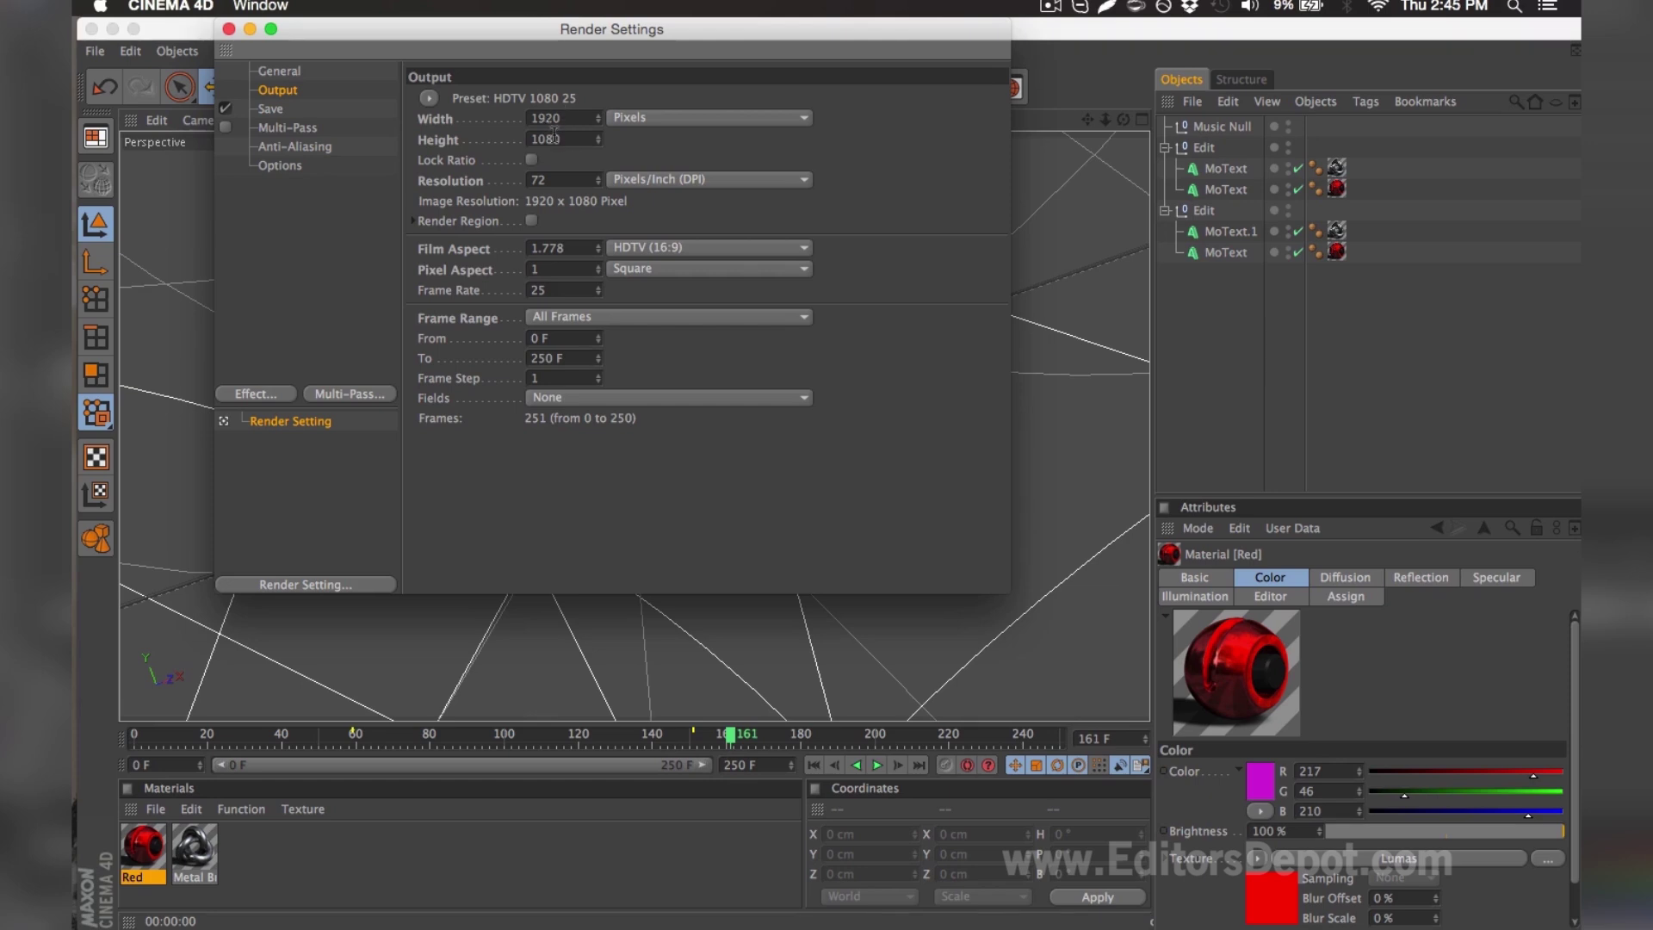
Render all frames as PNG files named render in the Desktop's TEMPLATE RENDER folder
{"action": "left_click", "coordinate": [555, 318]}
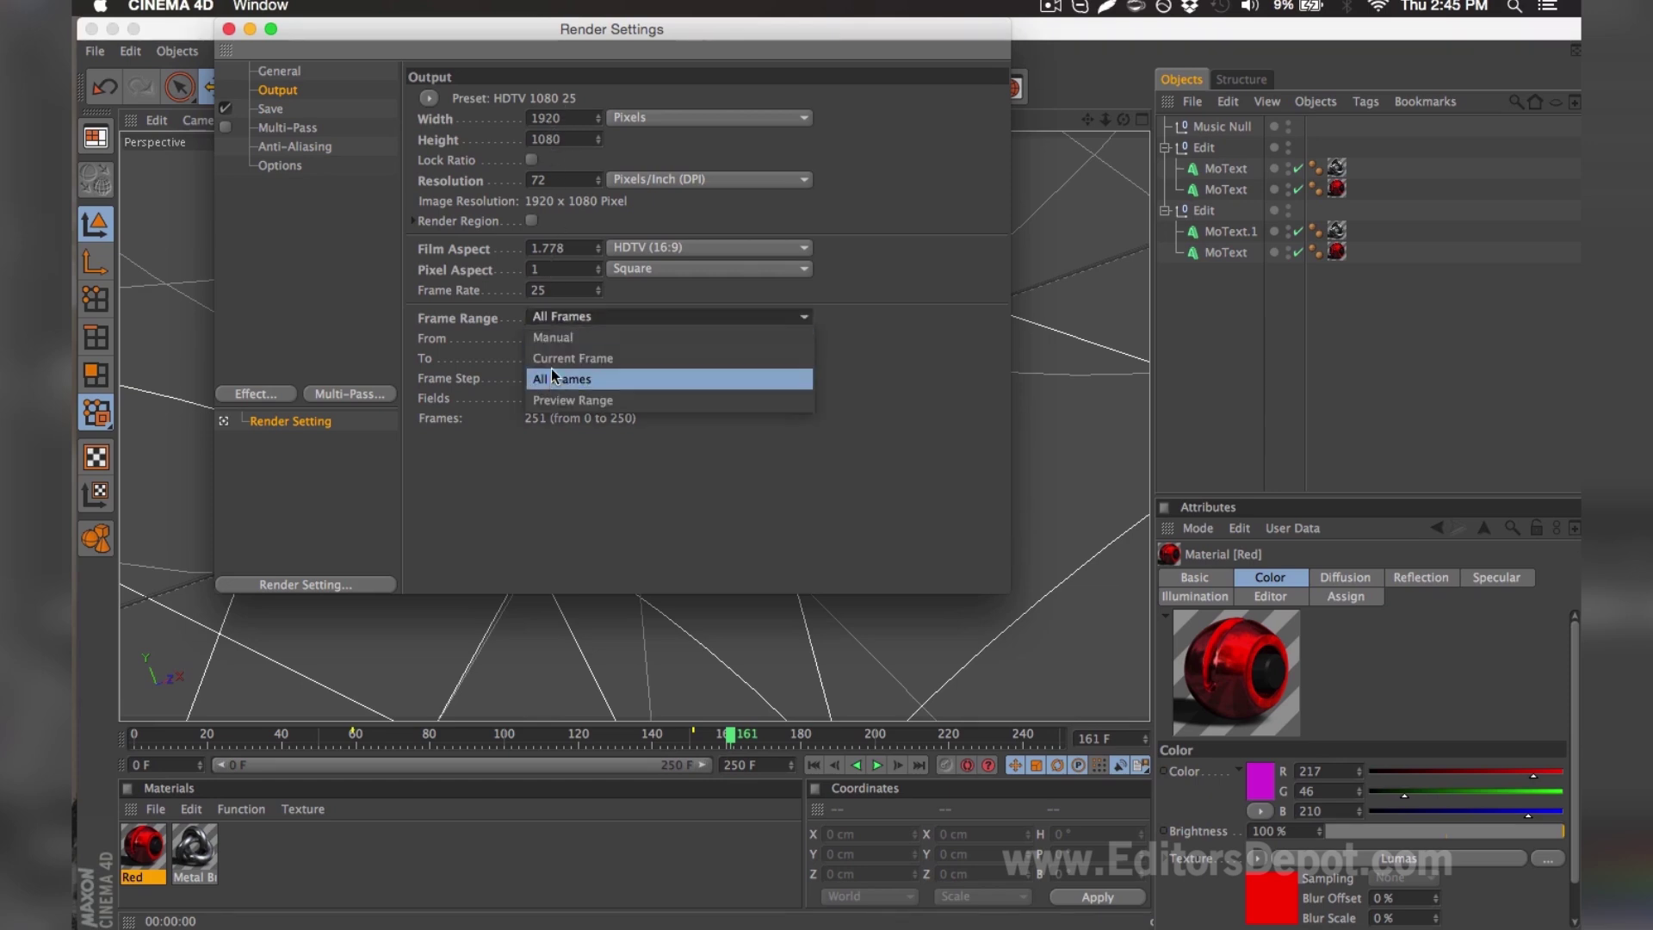
{"action": "left_click", "coordinate": [555, 379]}
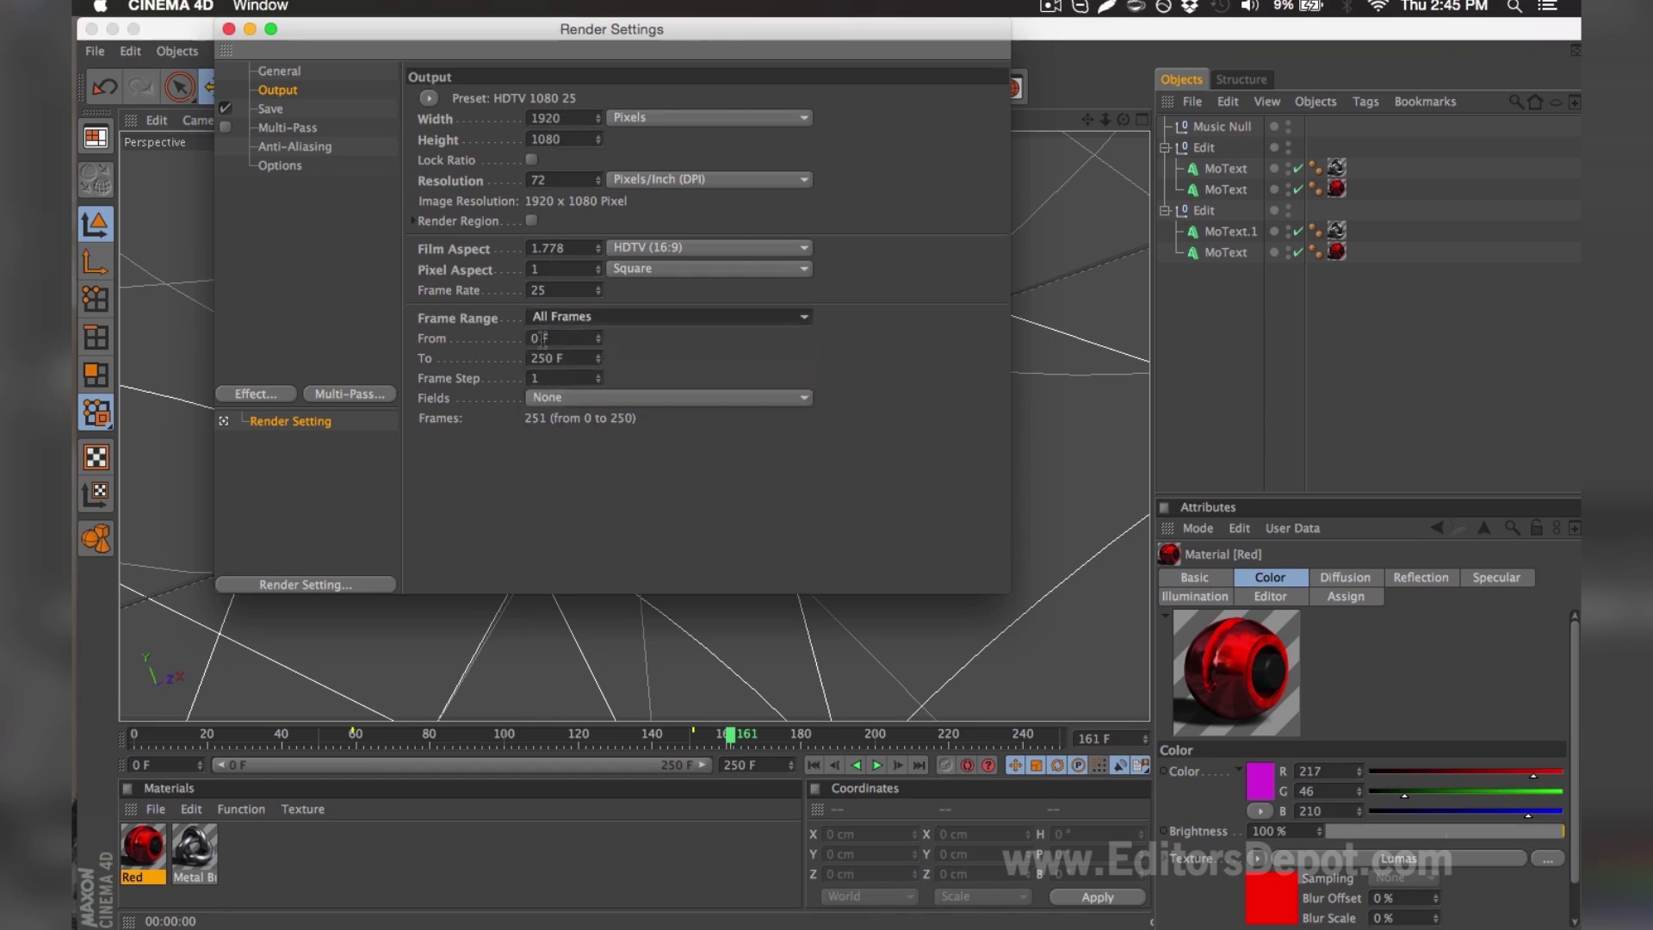
{"action": "left_click", "coordinate": [328, 109]}
{"action": "left_click", "coordinate": [569, 162]}
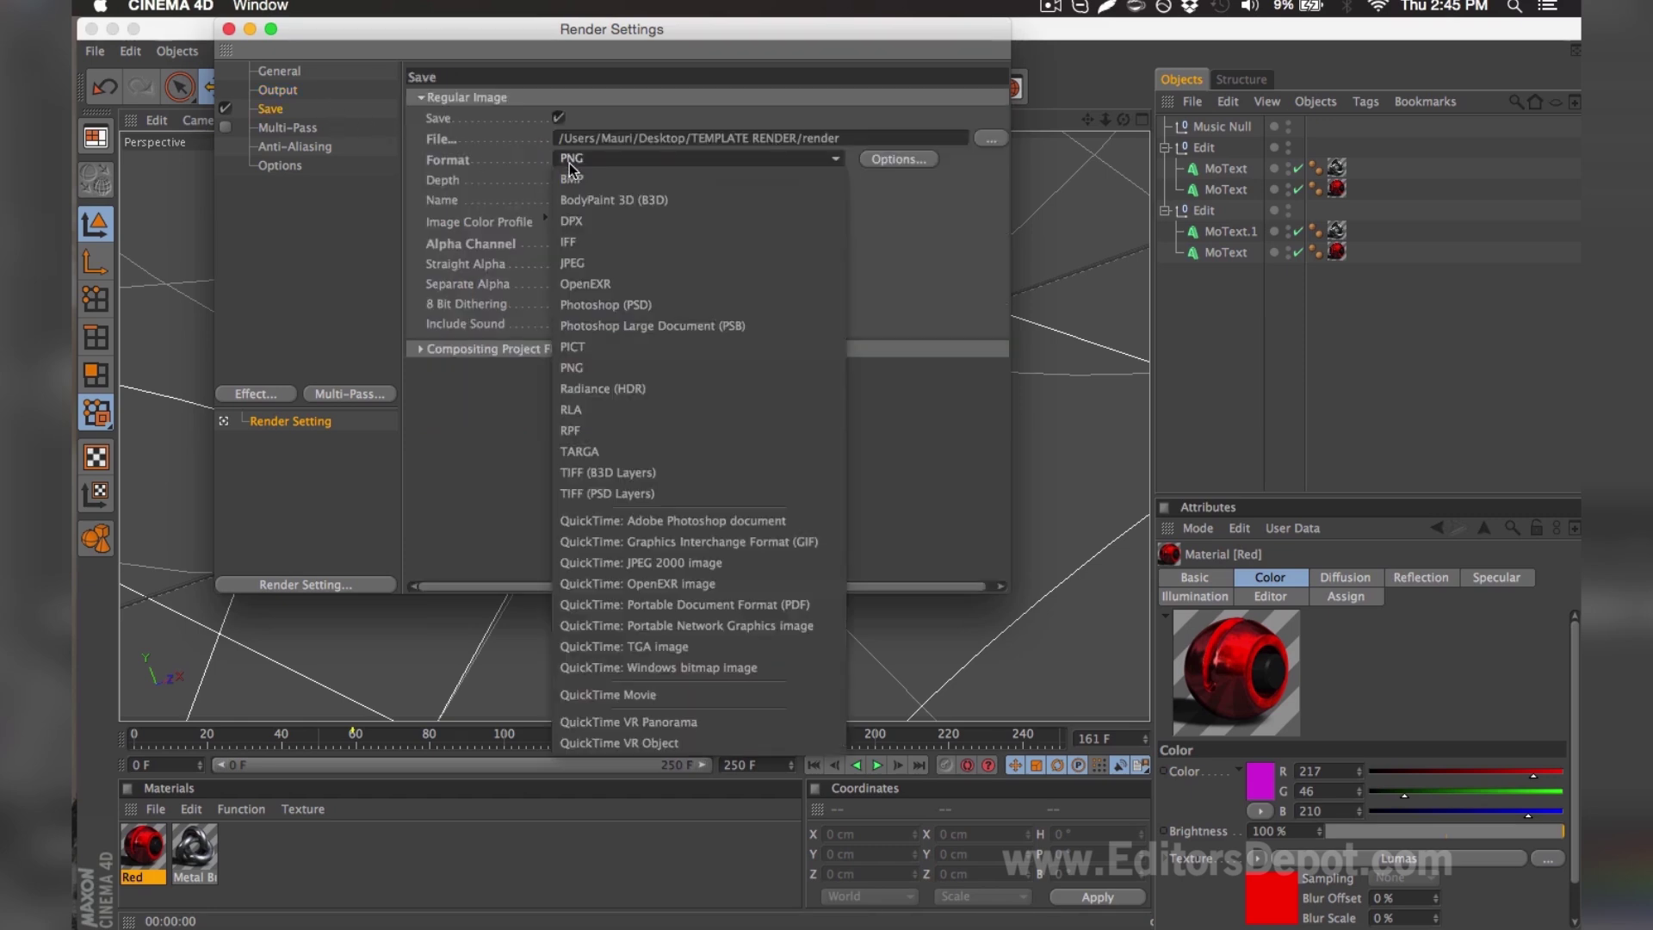
{"action": "left_click", "coordinate": [569, 163]}
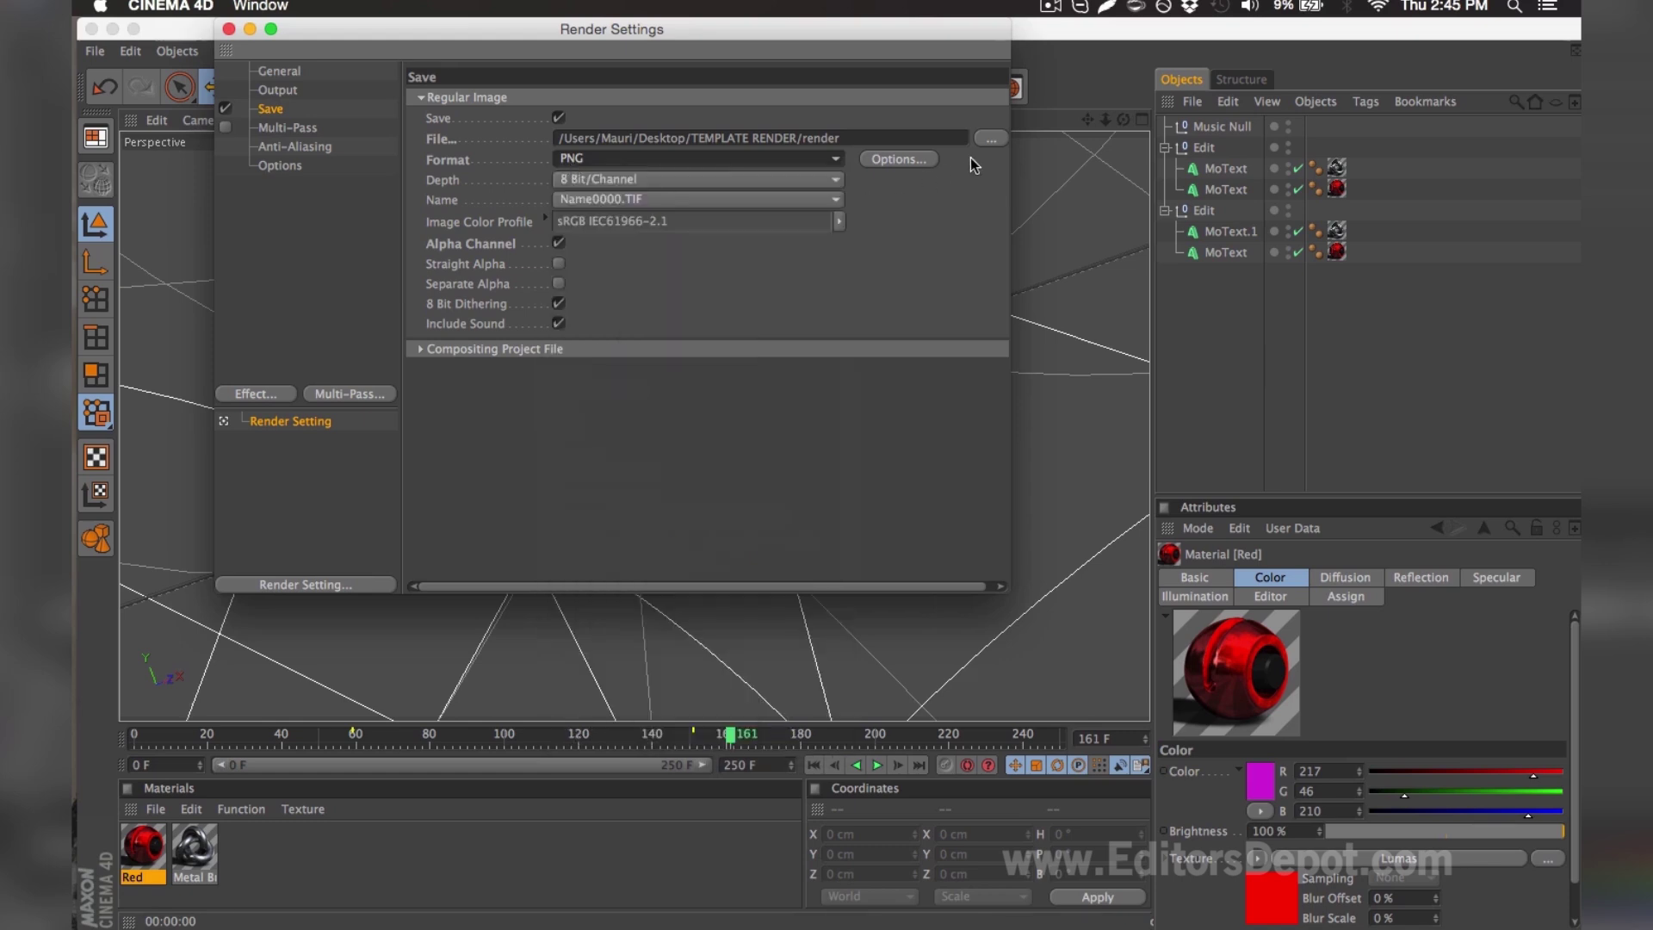
{"action": "left_click", "coordinate": [992, 140]}
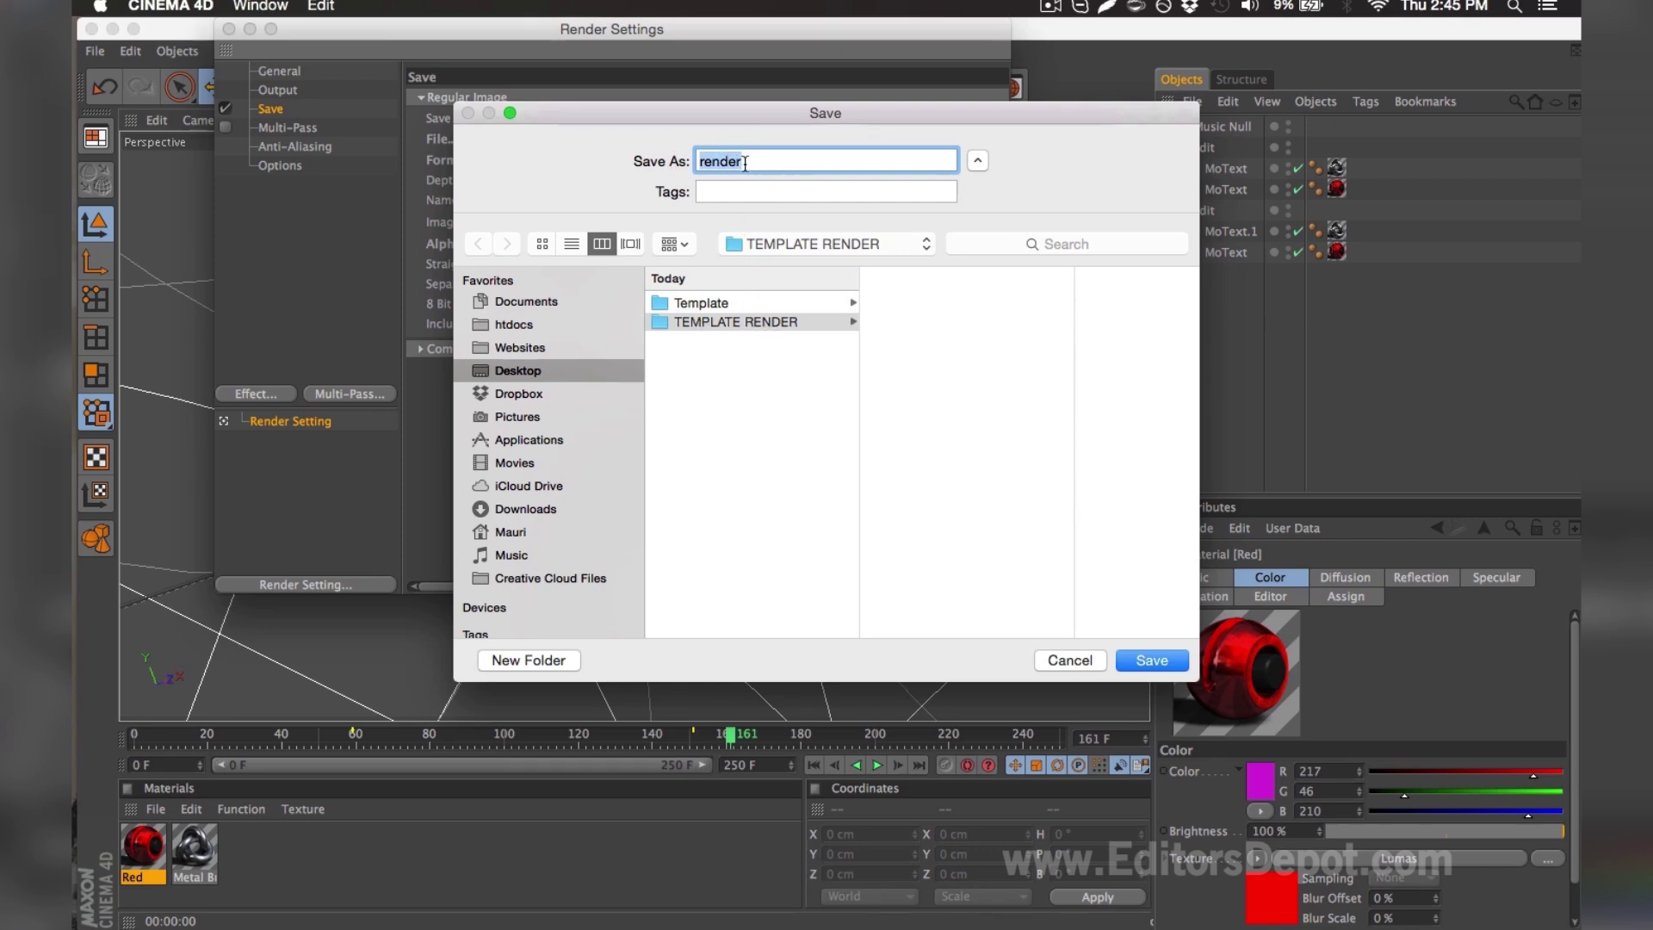
{"action": "key", "text": "Return"}
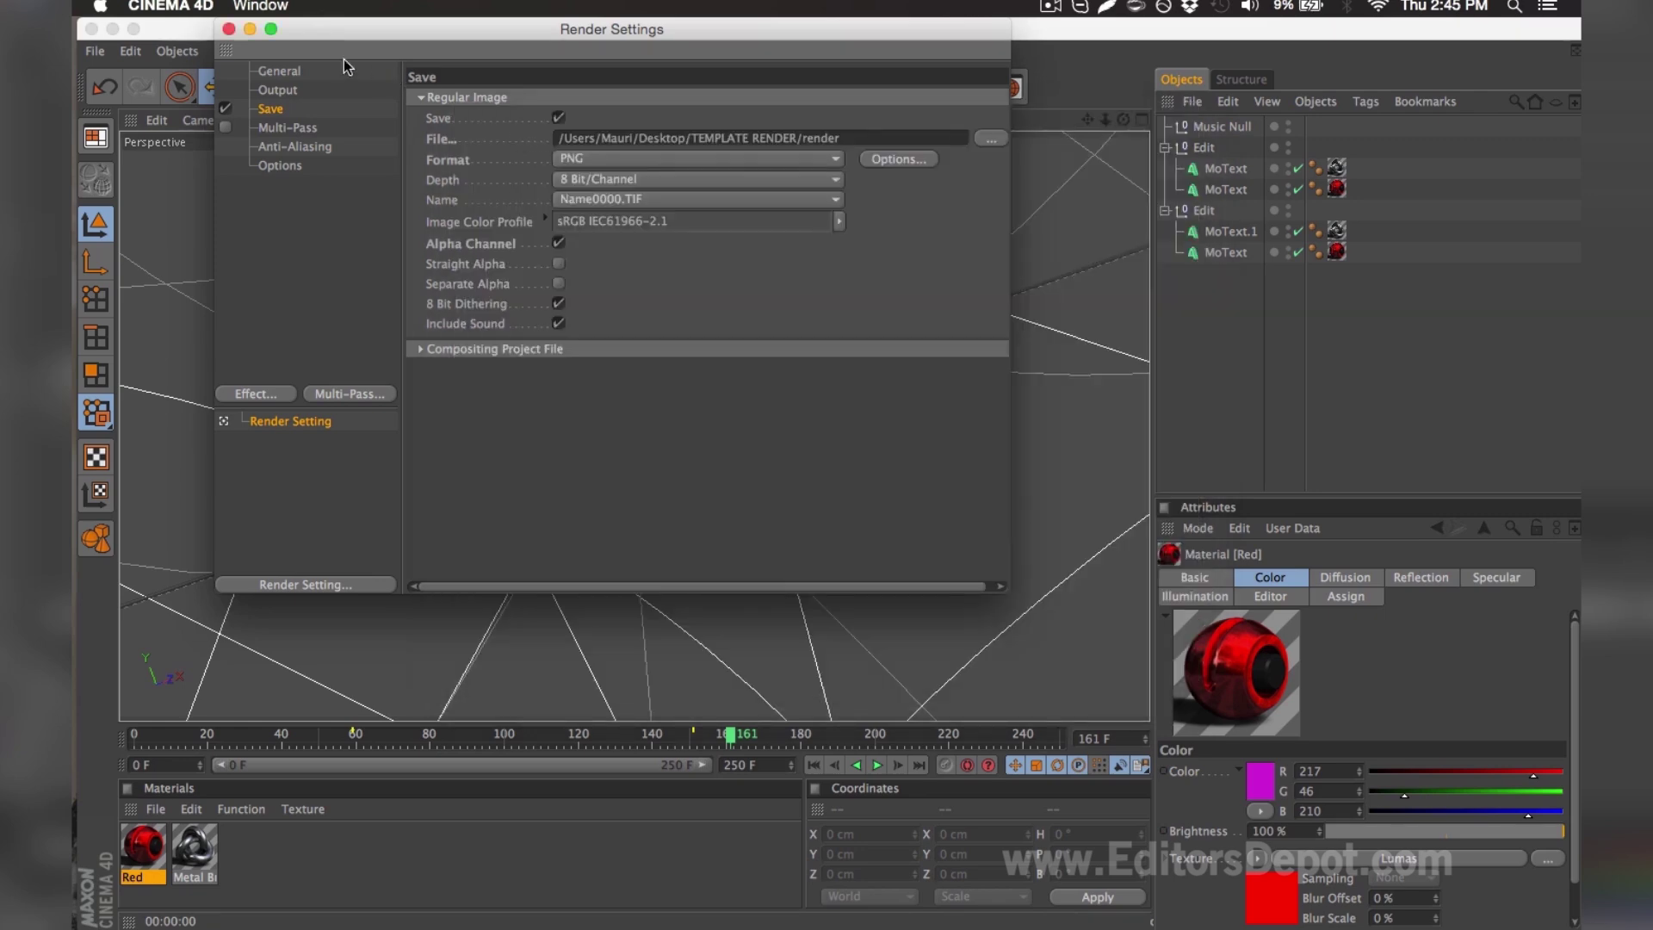
{"action": "left_click", "coordinate": [229, 30]}
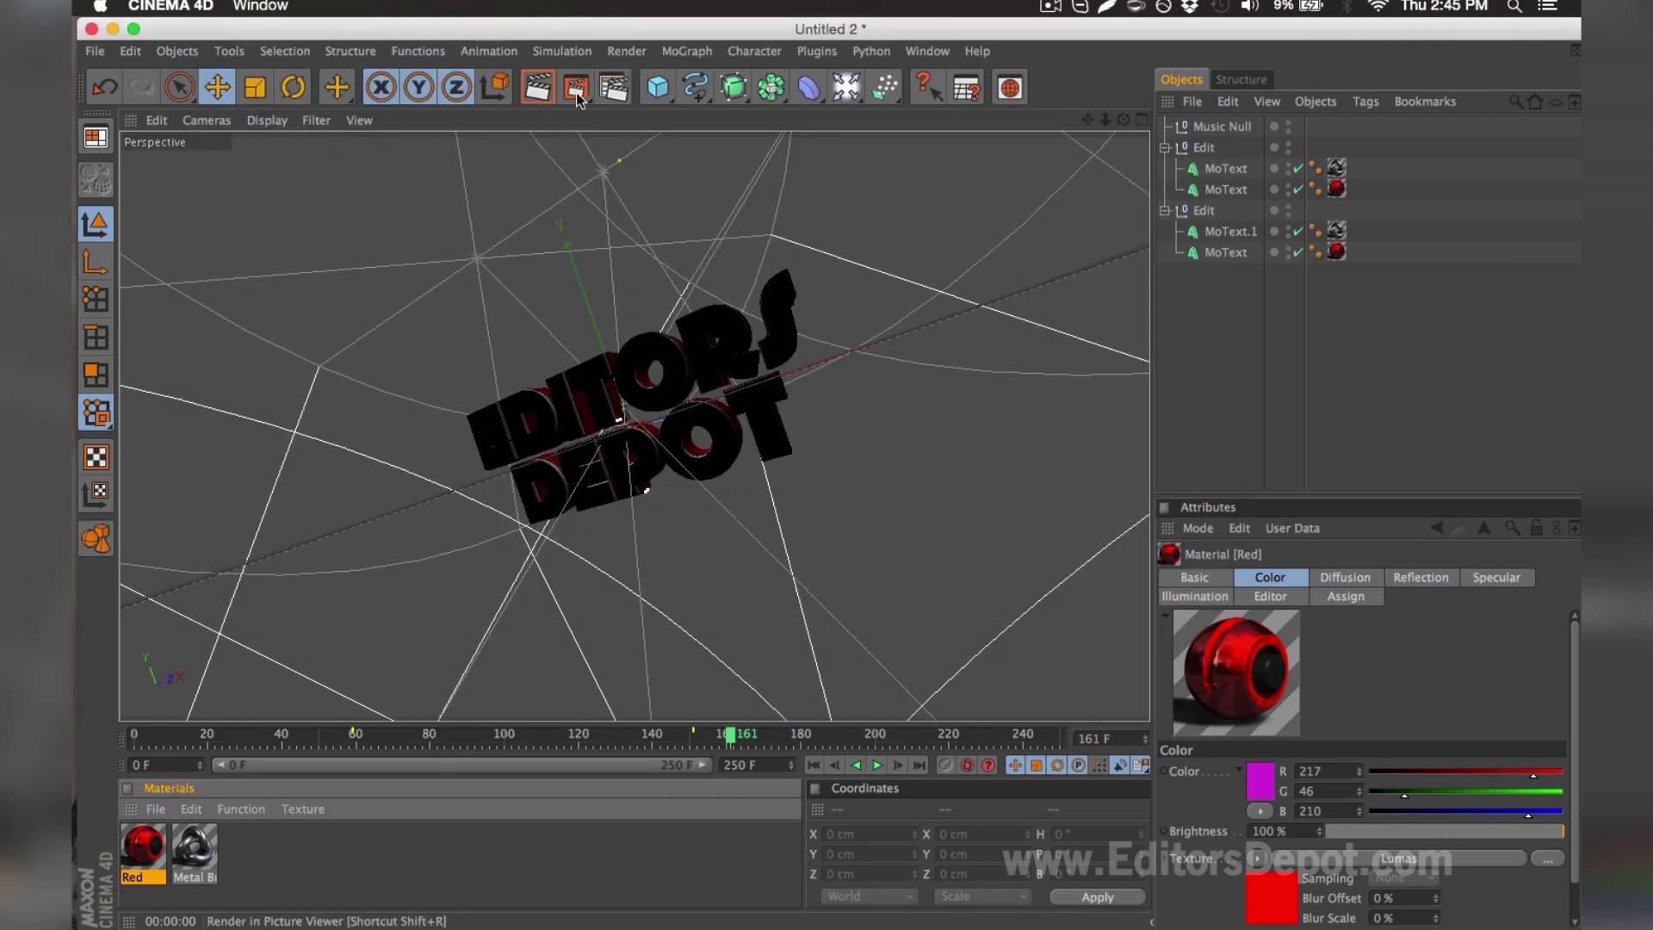
Start rendering the 251-frame sequence in the Picture Viewer
{"action": "left_click", "coordinate": [576, 87]}
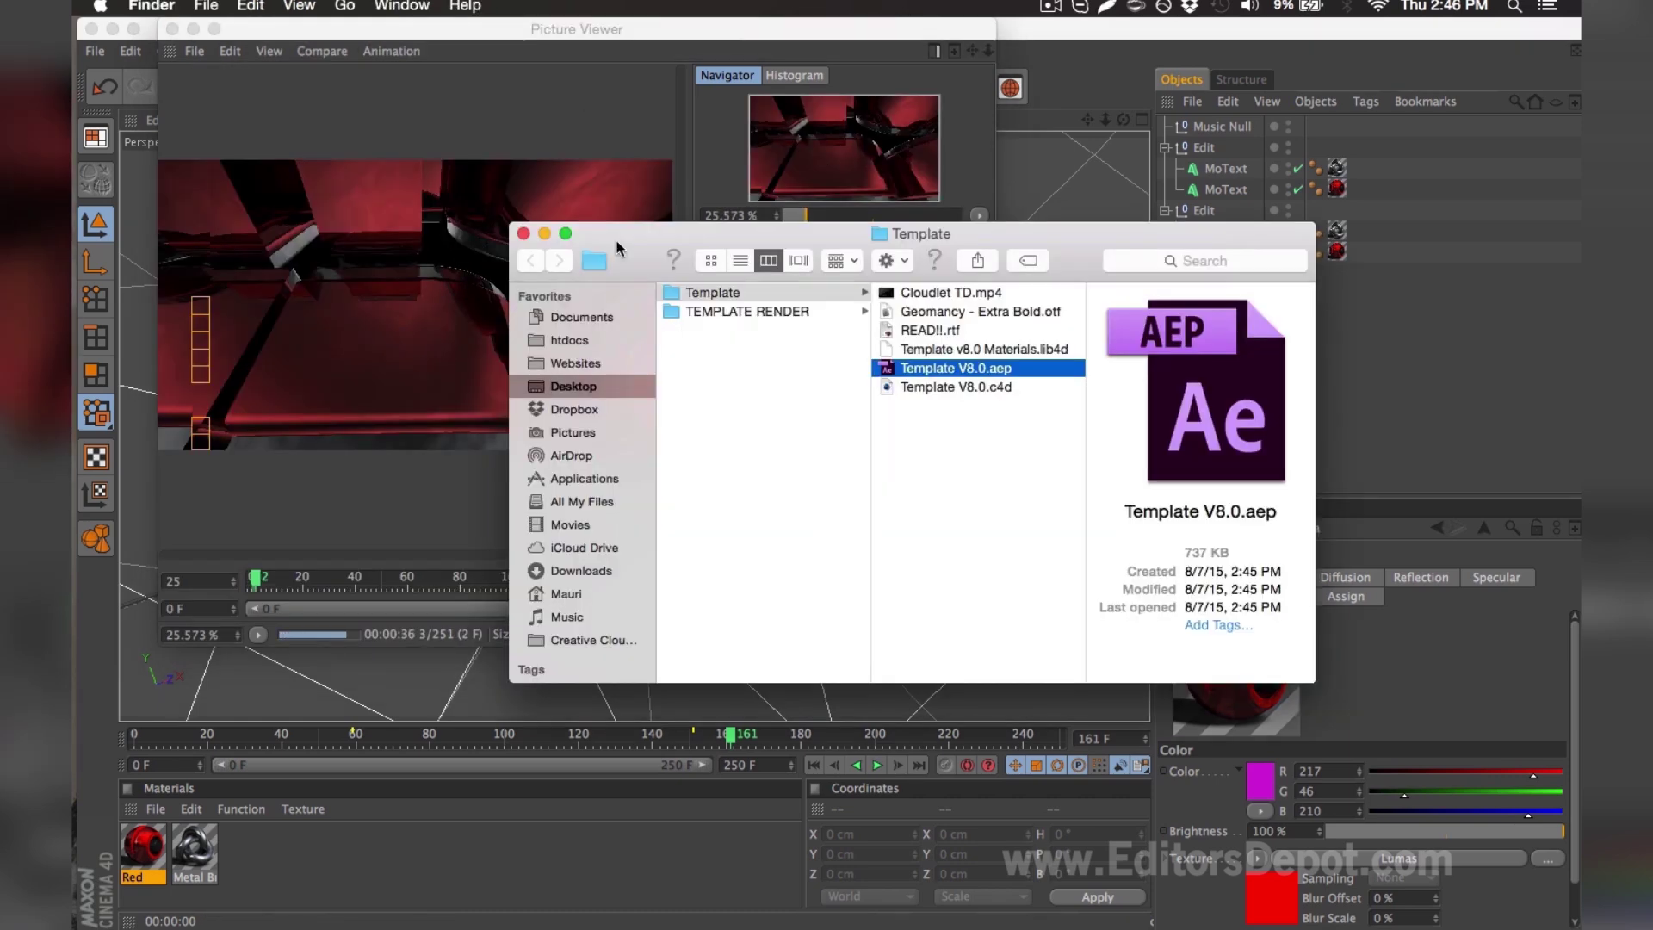
Open Template V8.0.aep in After Effects, dismissing the conversion and missing-files notices
{"action": "double_click", "coordinate": [947, 369]}
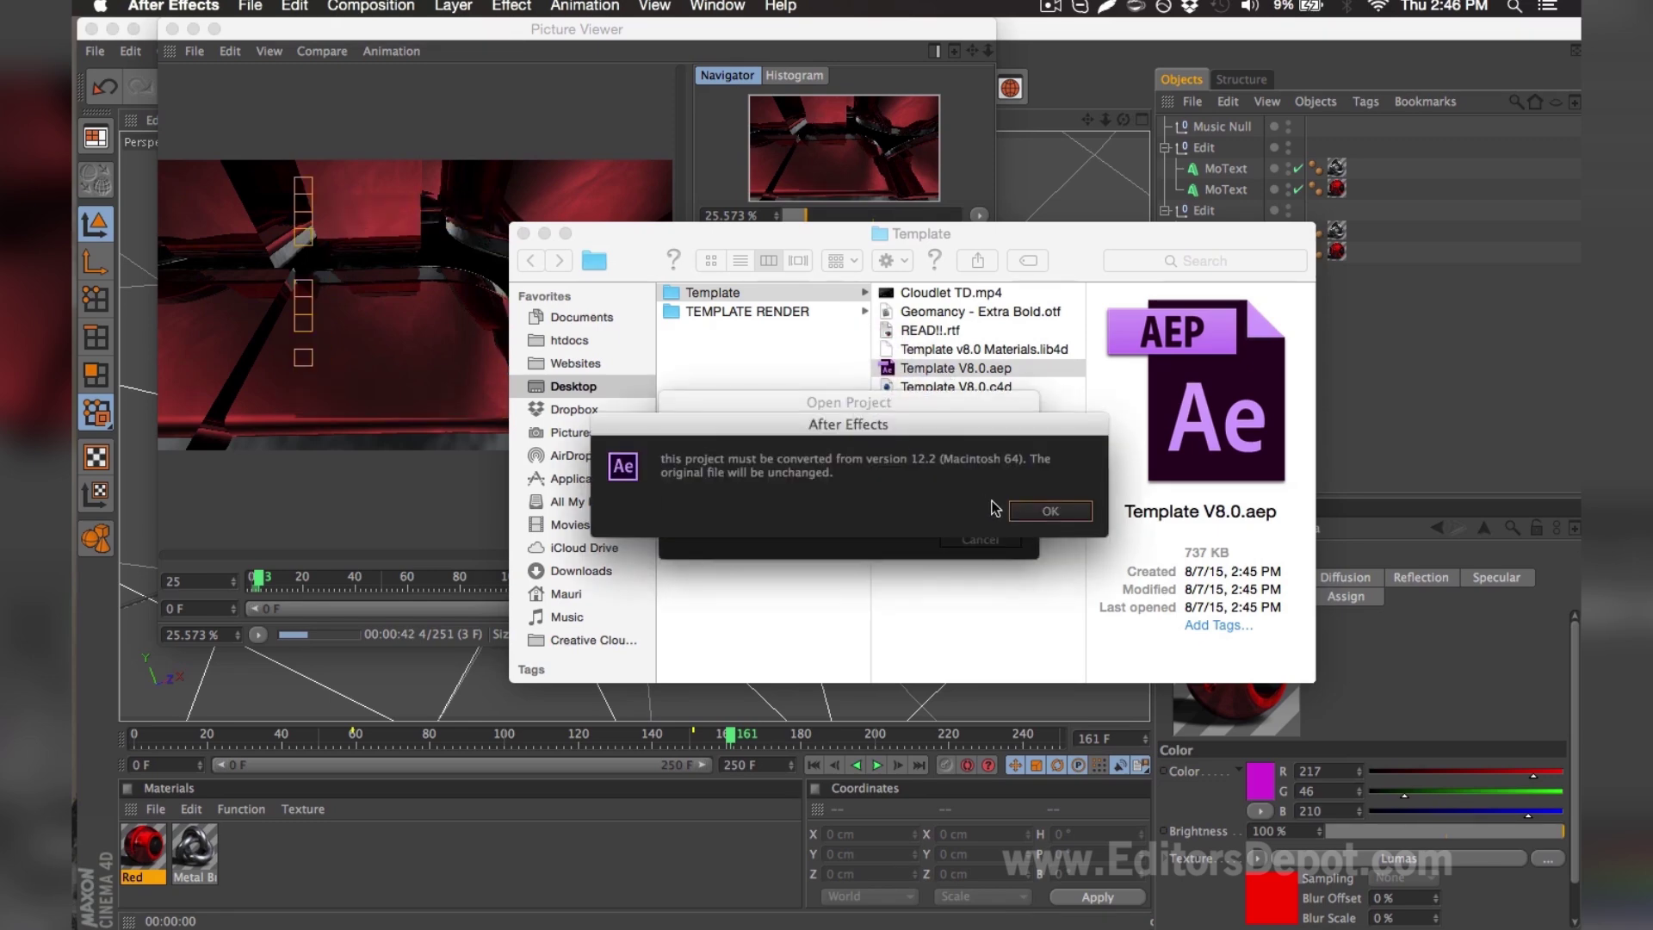
{"action": "left_click", "coordinate": [1023, 511]}
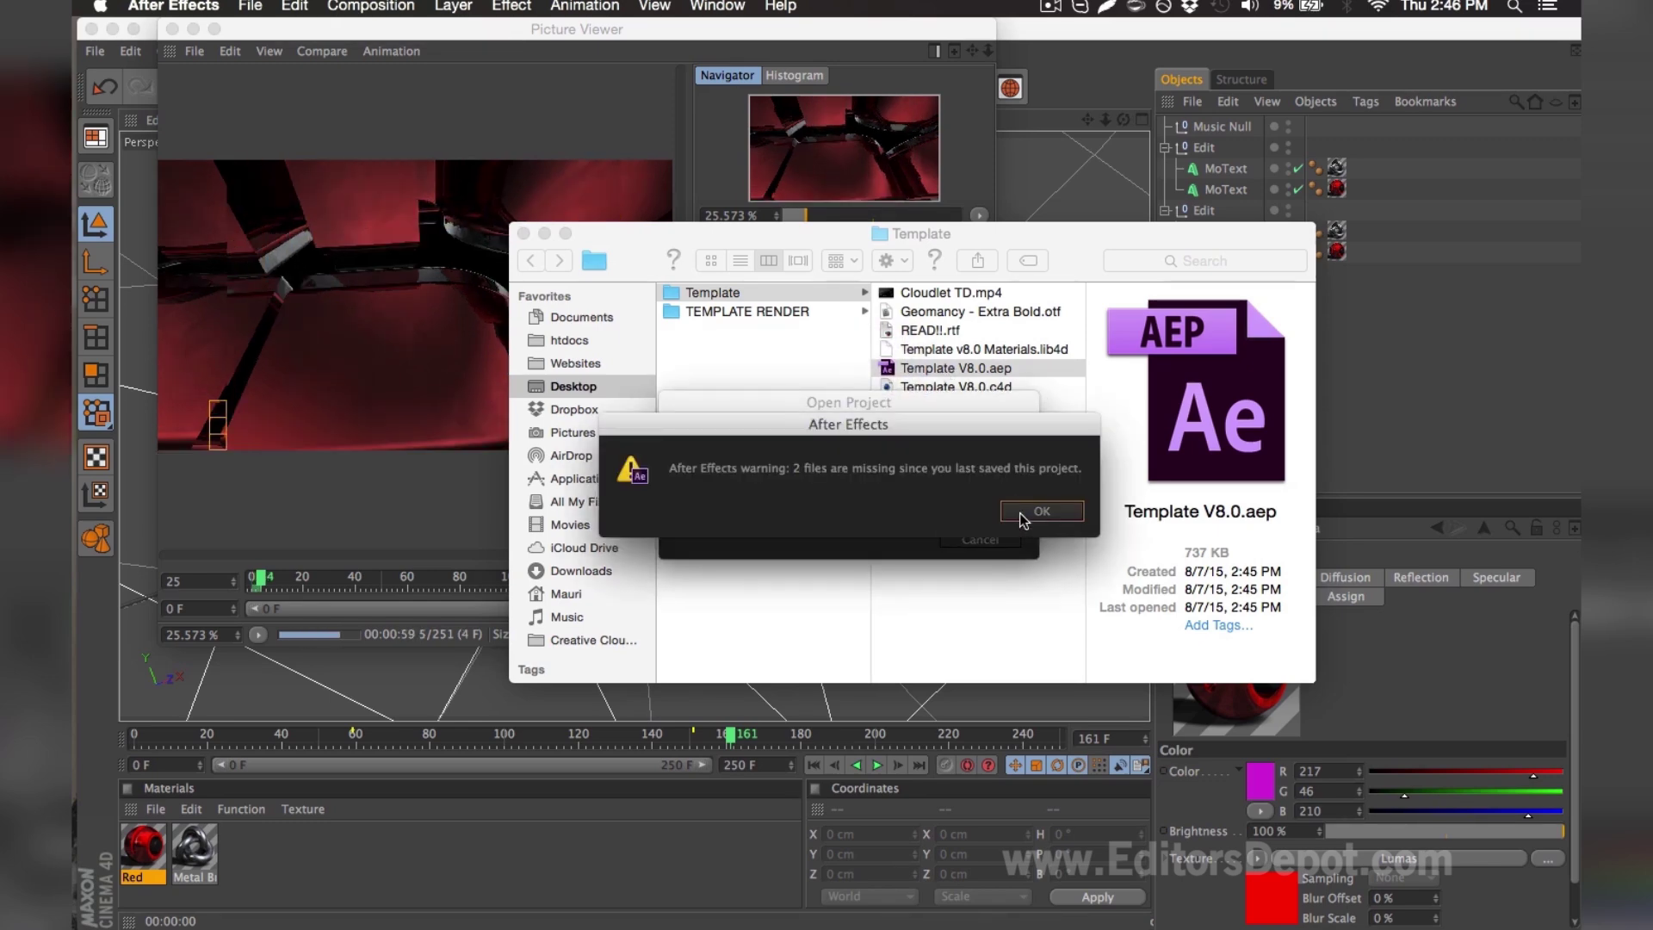
{"action": "left_click", "coordinate": [1023, 511]}
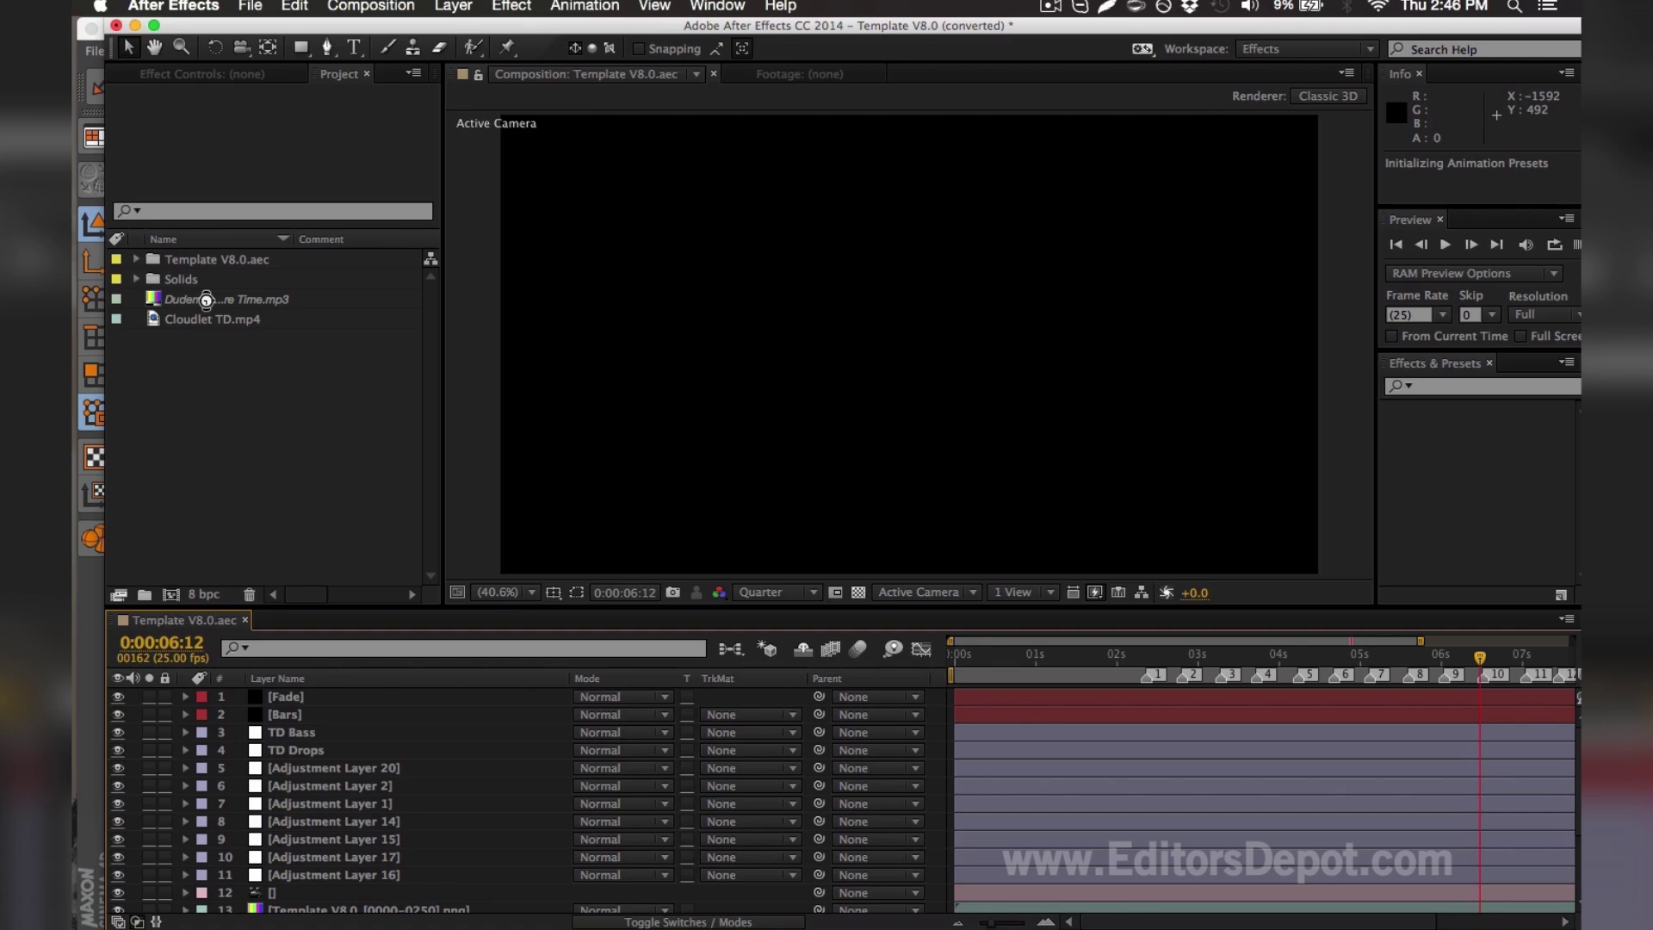
Attempt to relink the Dudeman mp3 via Replace Footage from Desktop > Template, then cancel
{"action": "left_click", "coordinate": [182, 304]}
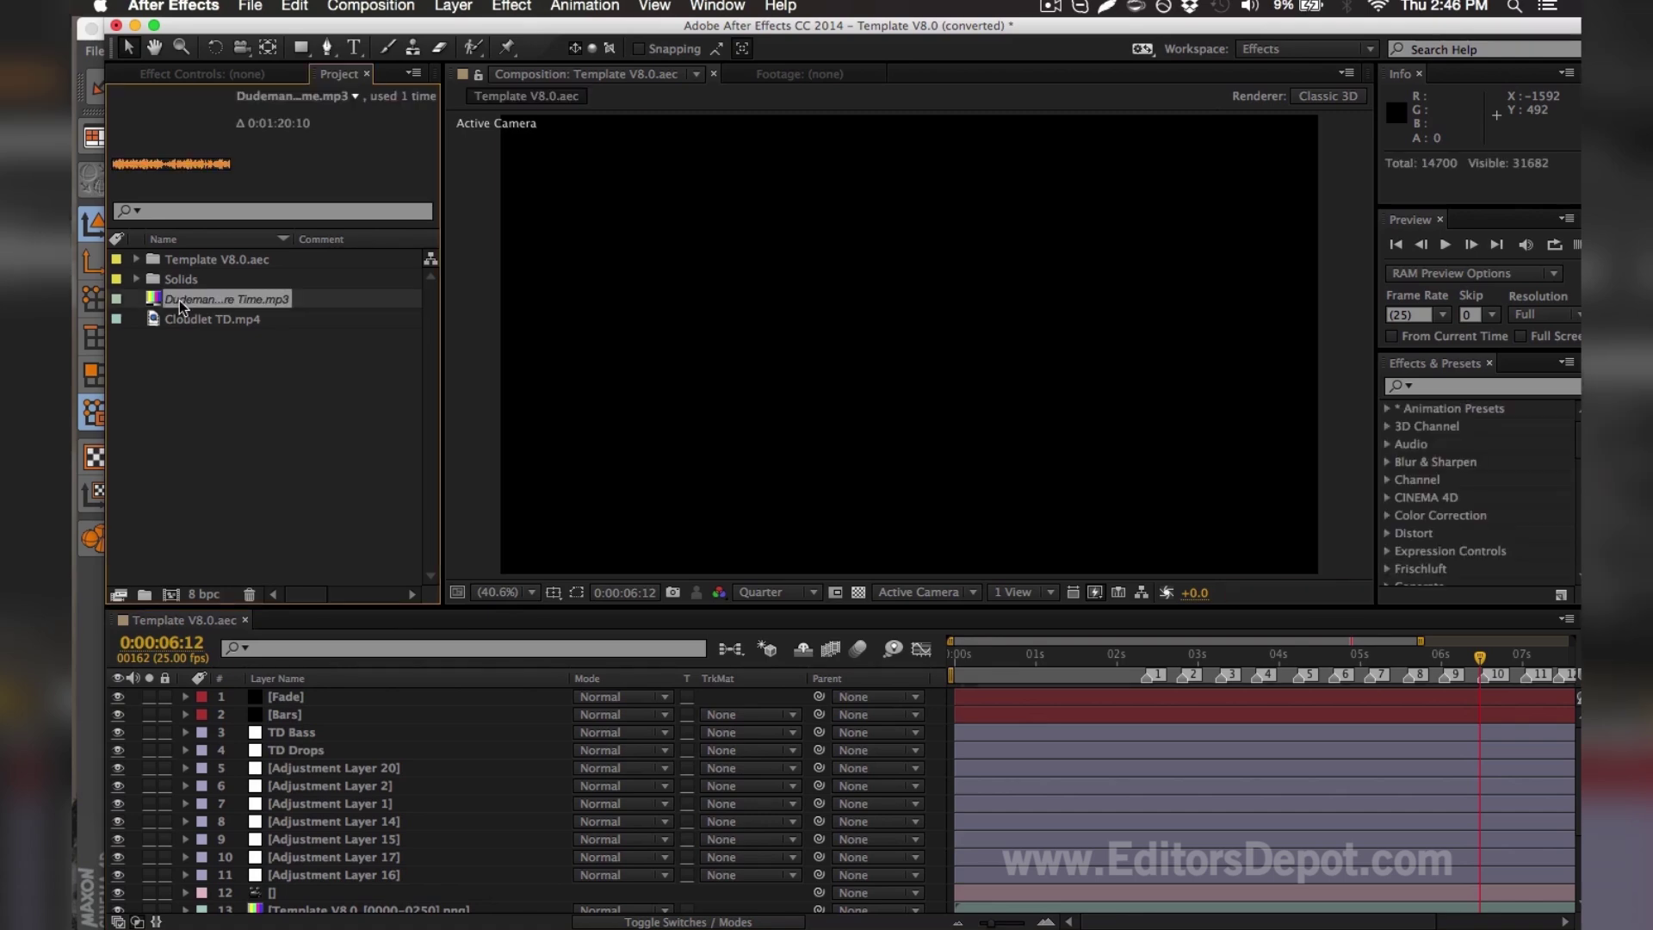
{"action": "key", "text": "super+h"}
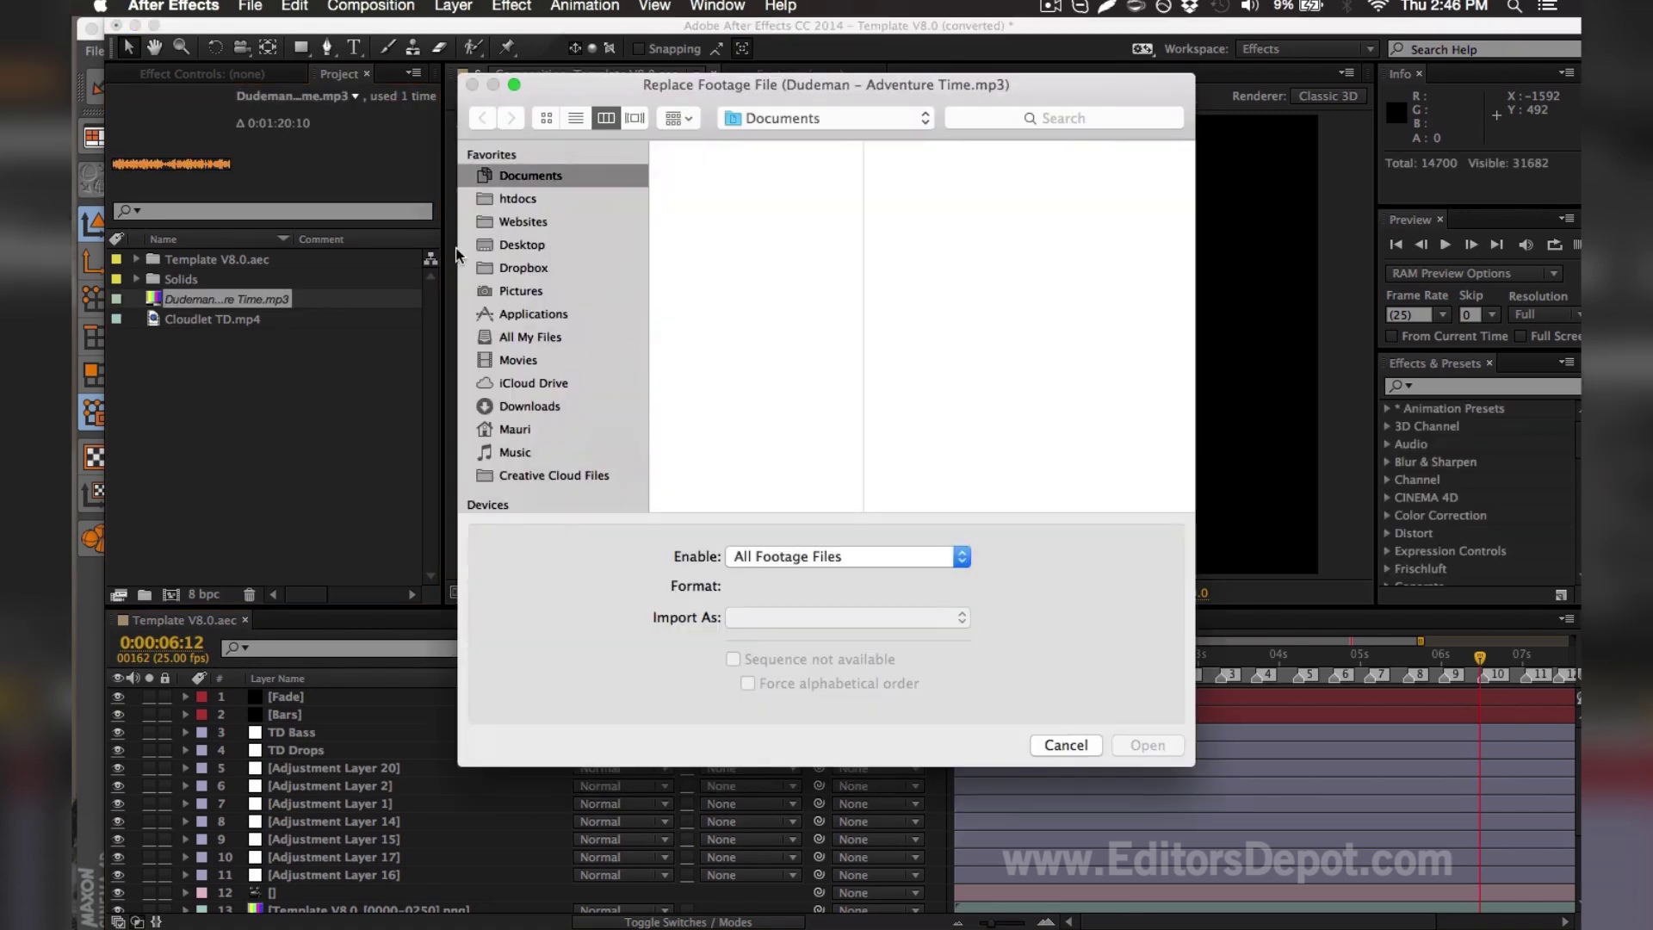
{"action": "left_click", "coordinate": [472, 248]}
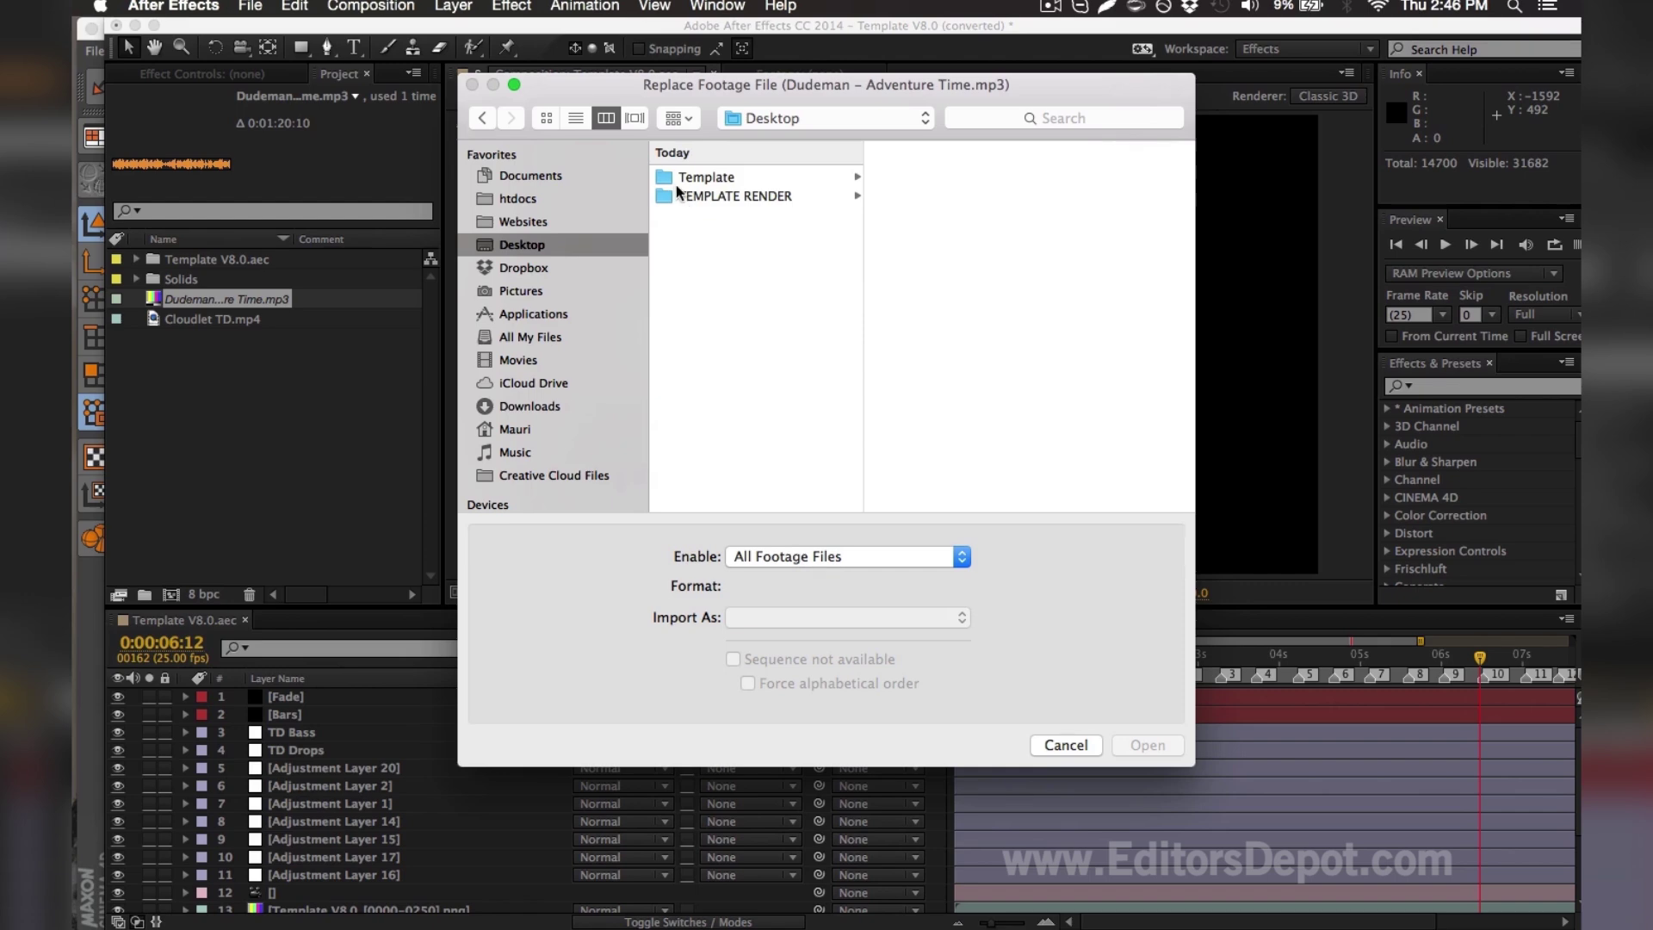
{"action": "left_click", "coordinate": [681, 179]}
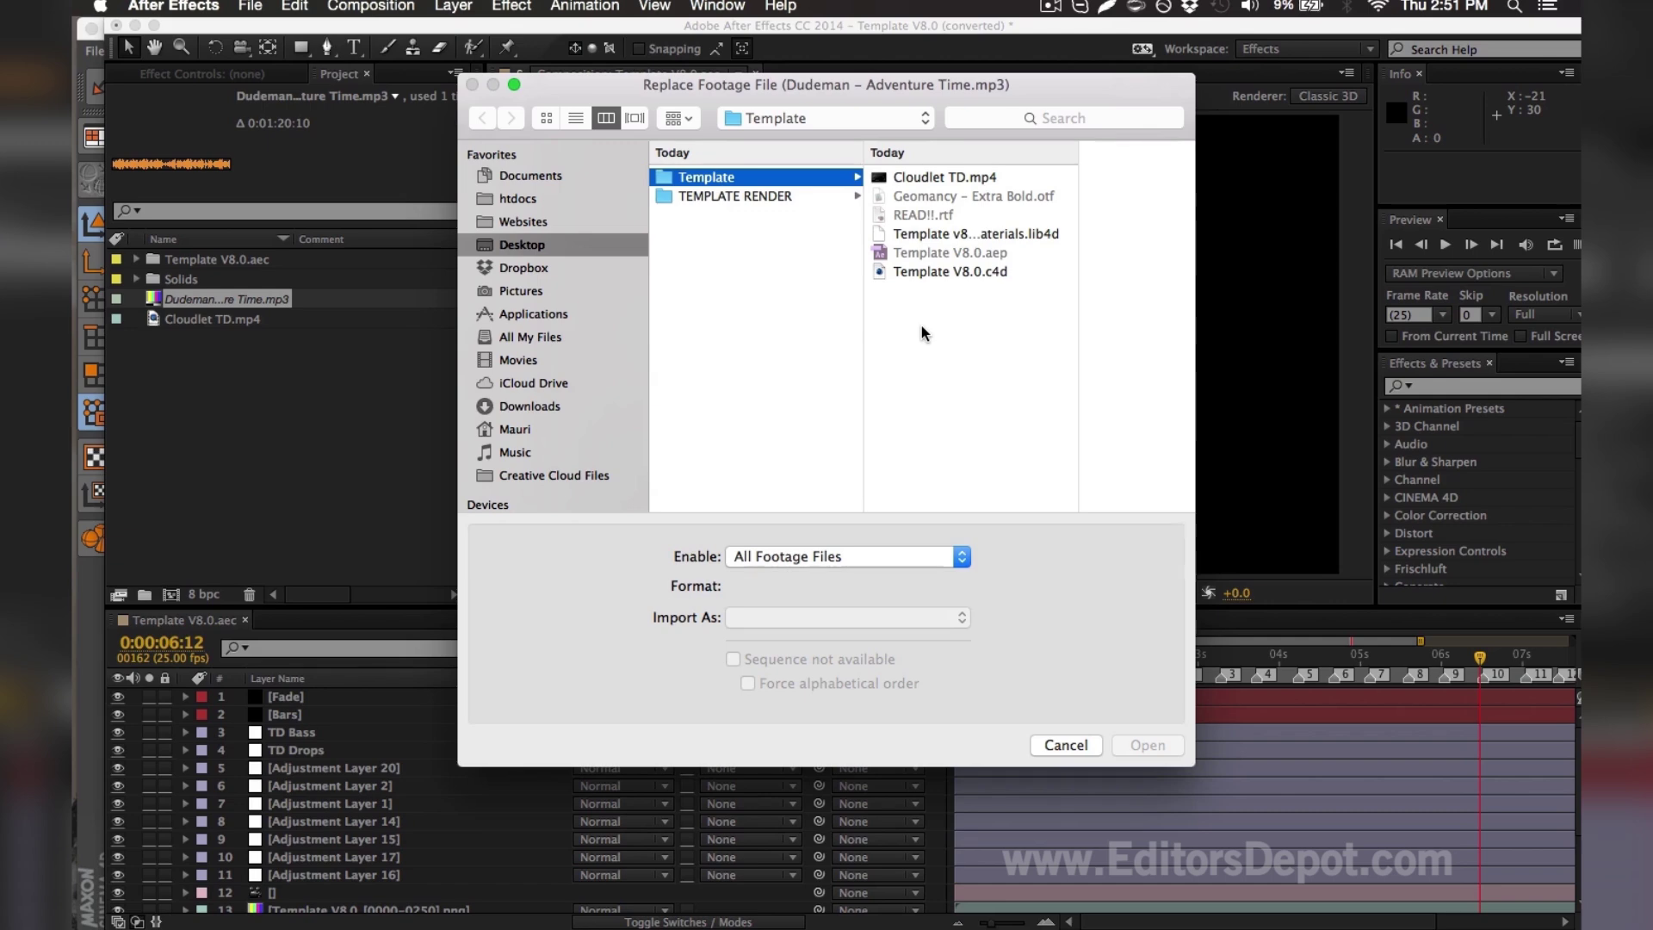
{"action": "key", "text": "Escape"}
Keep the Dudeman mp3's name and select it to confirm its 44.1 kHz stereo audio
{"action": "right_click", "coordinate": [291, 304]}
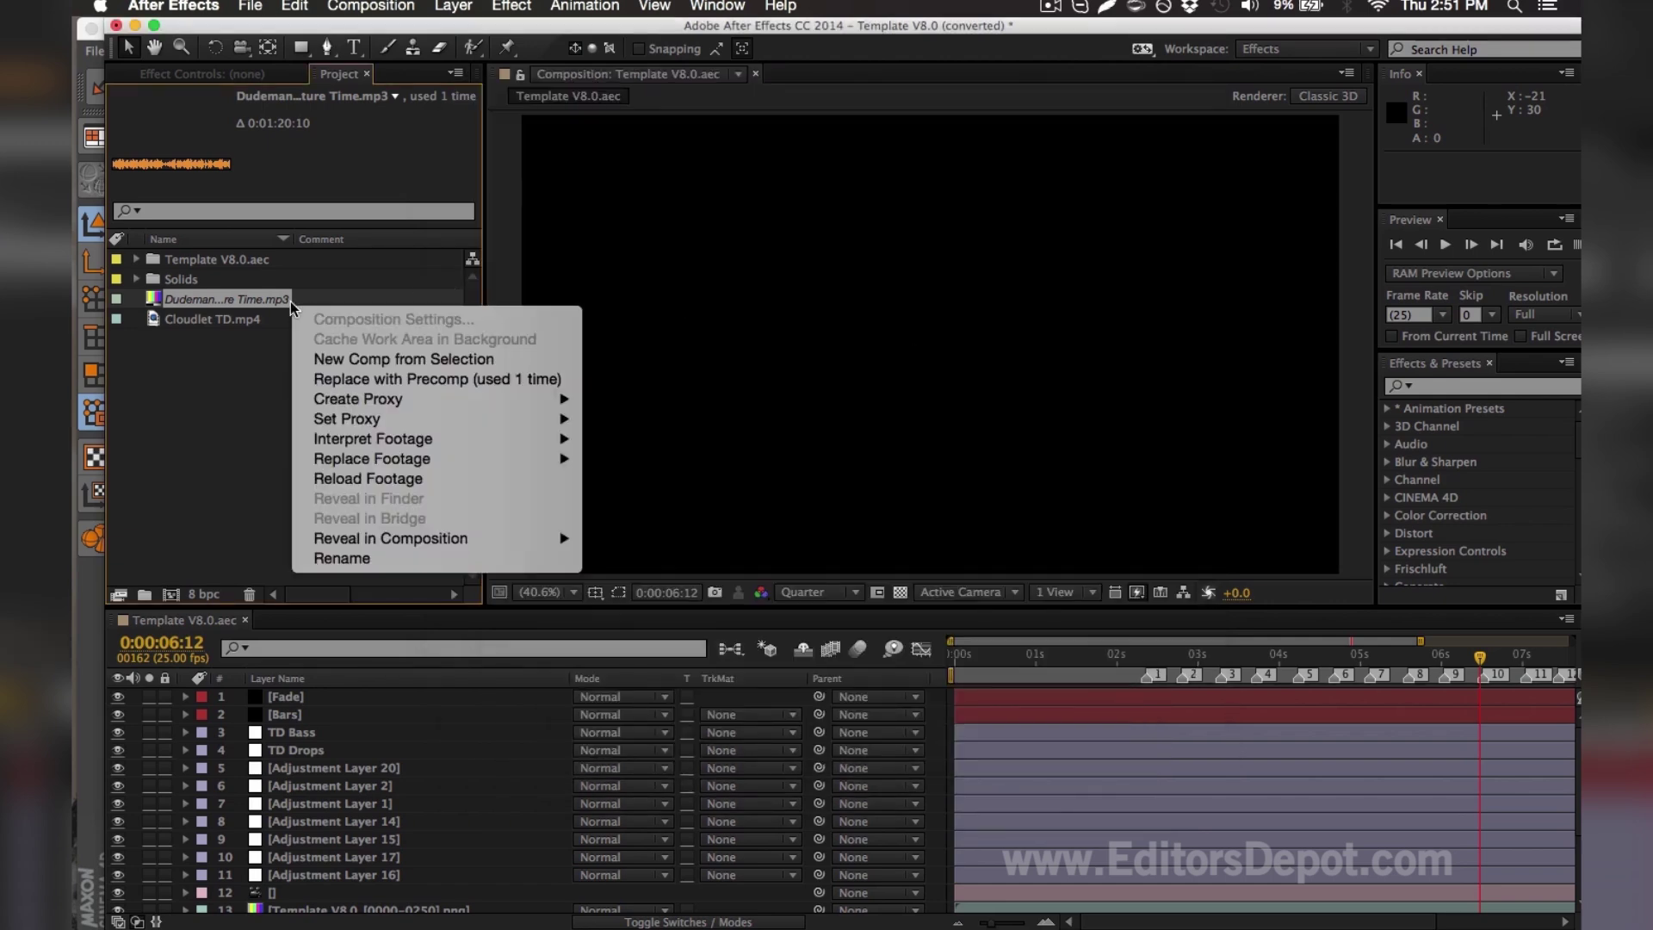
{"action": "left_click", "coordinate": [343, 559]}
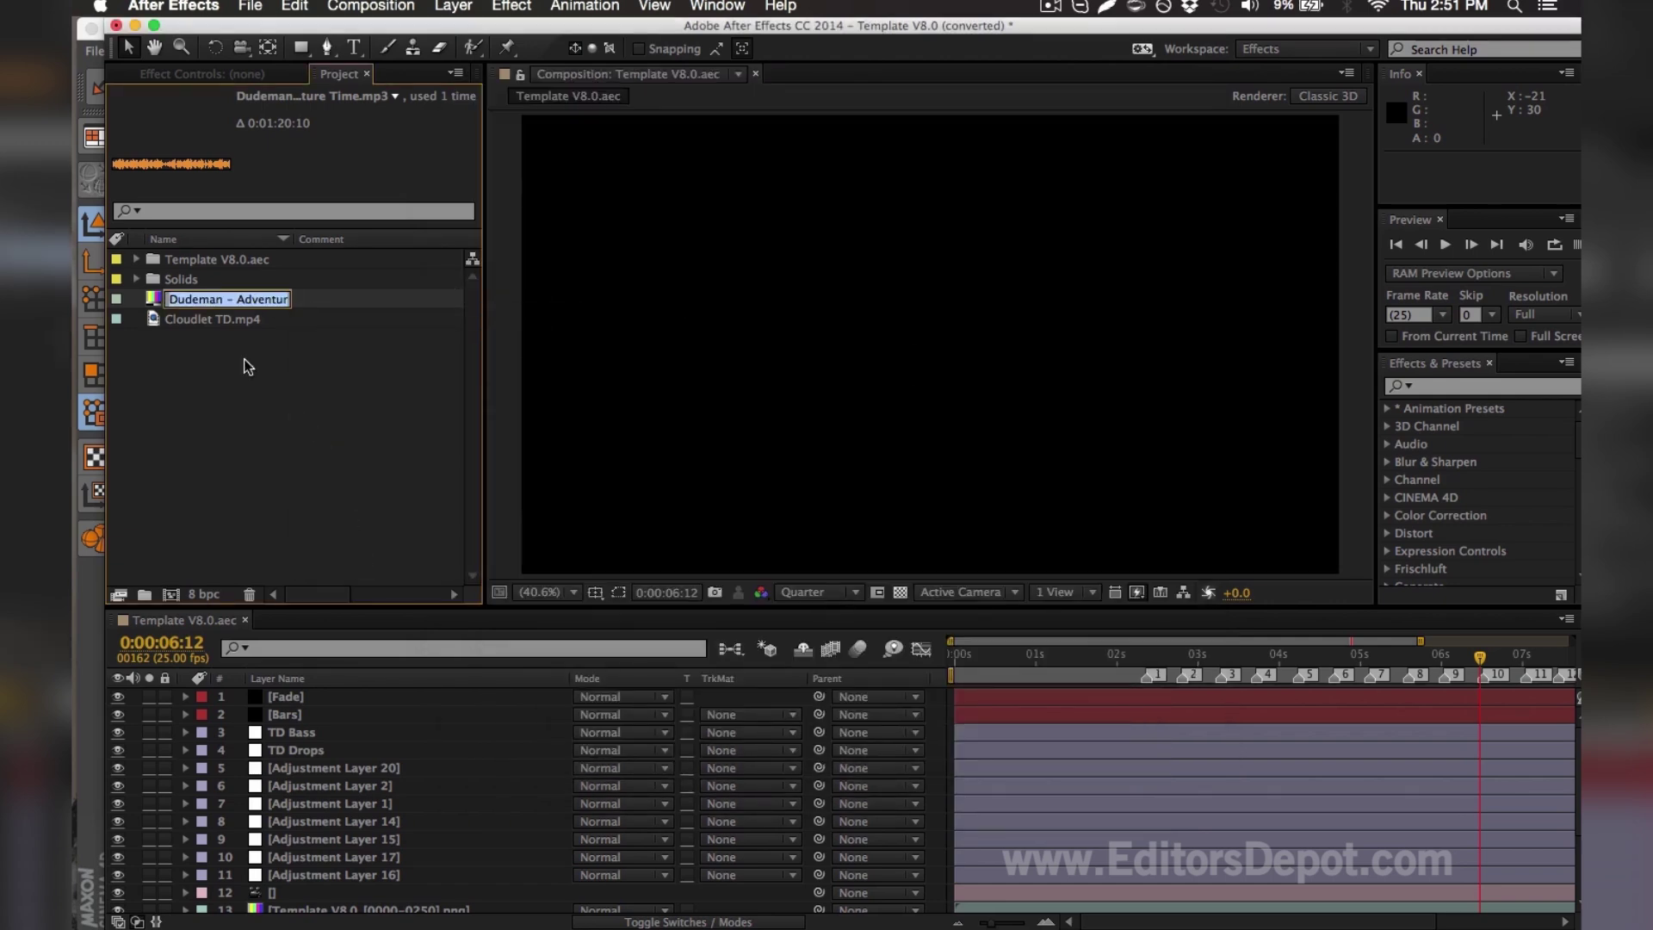
{"action": "left_click_drag", "start_coordinate": [182, 300], "coordinate": [287, 301]}
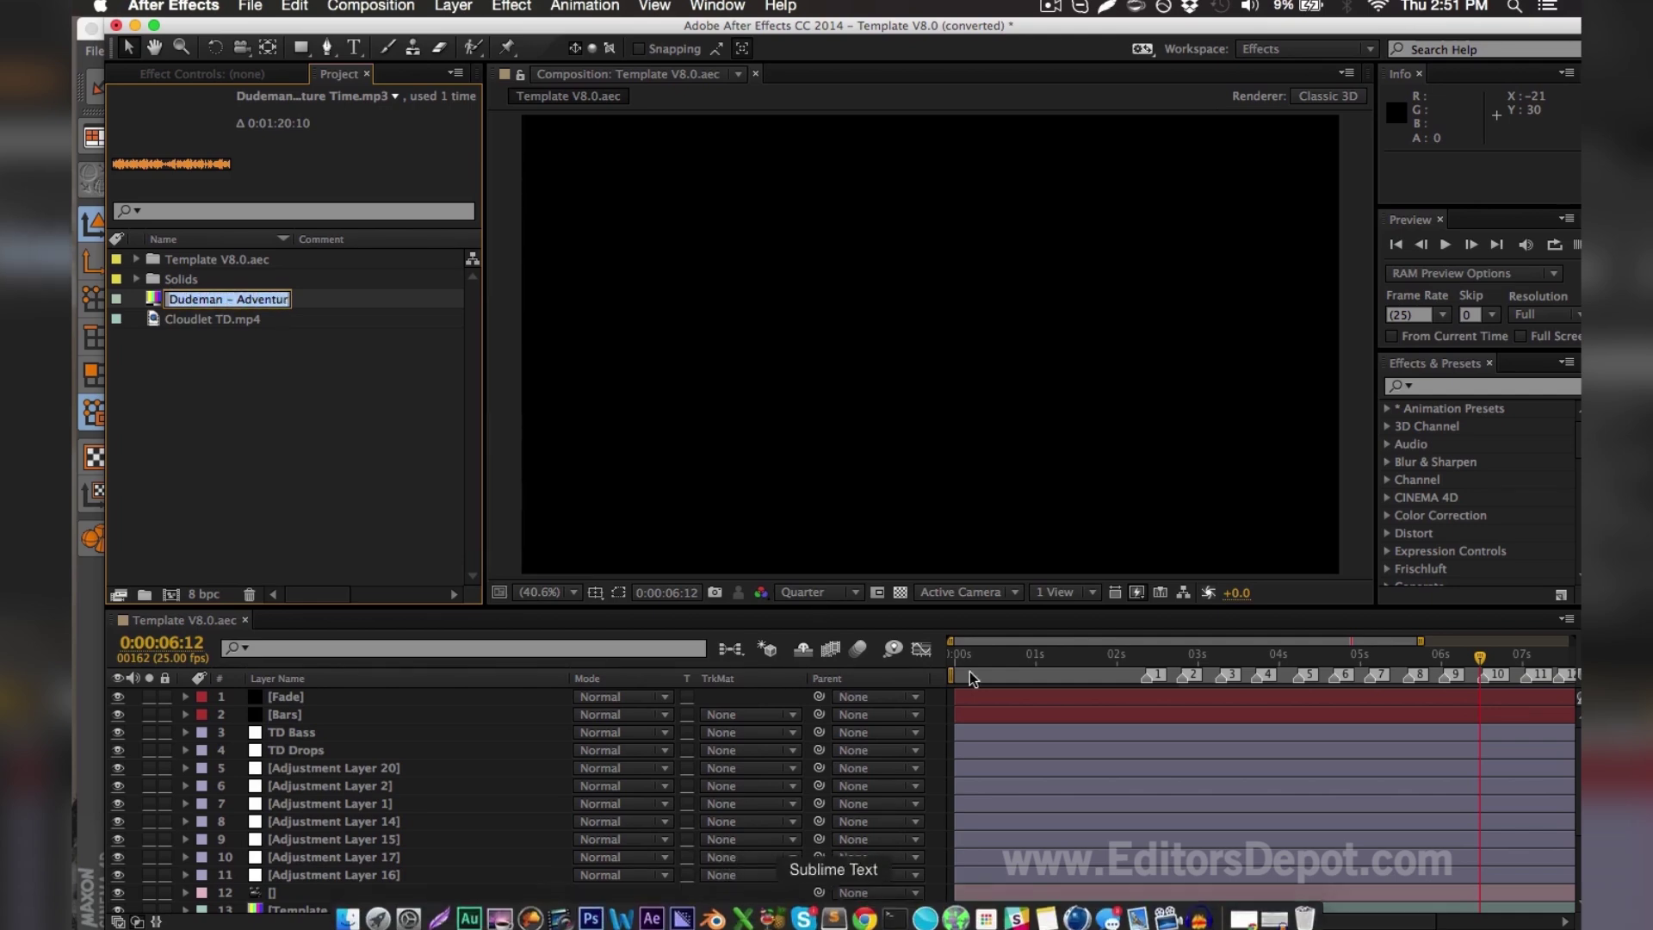
{"action": "left_click", "coordinate": [327, 303]}
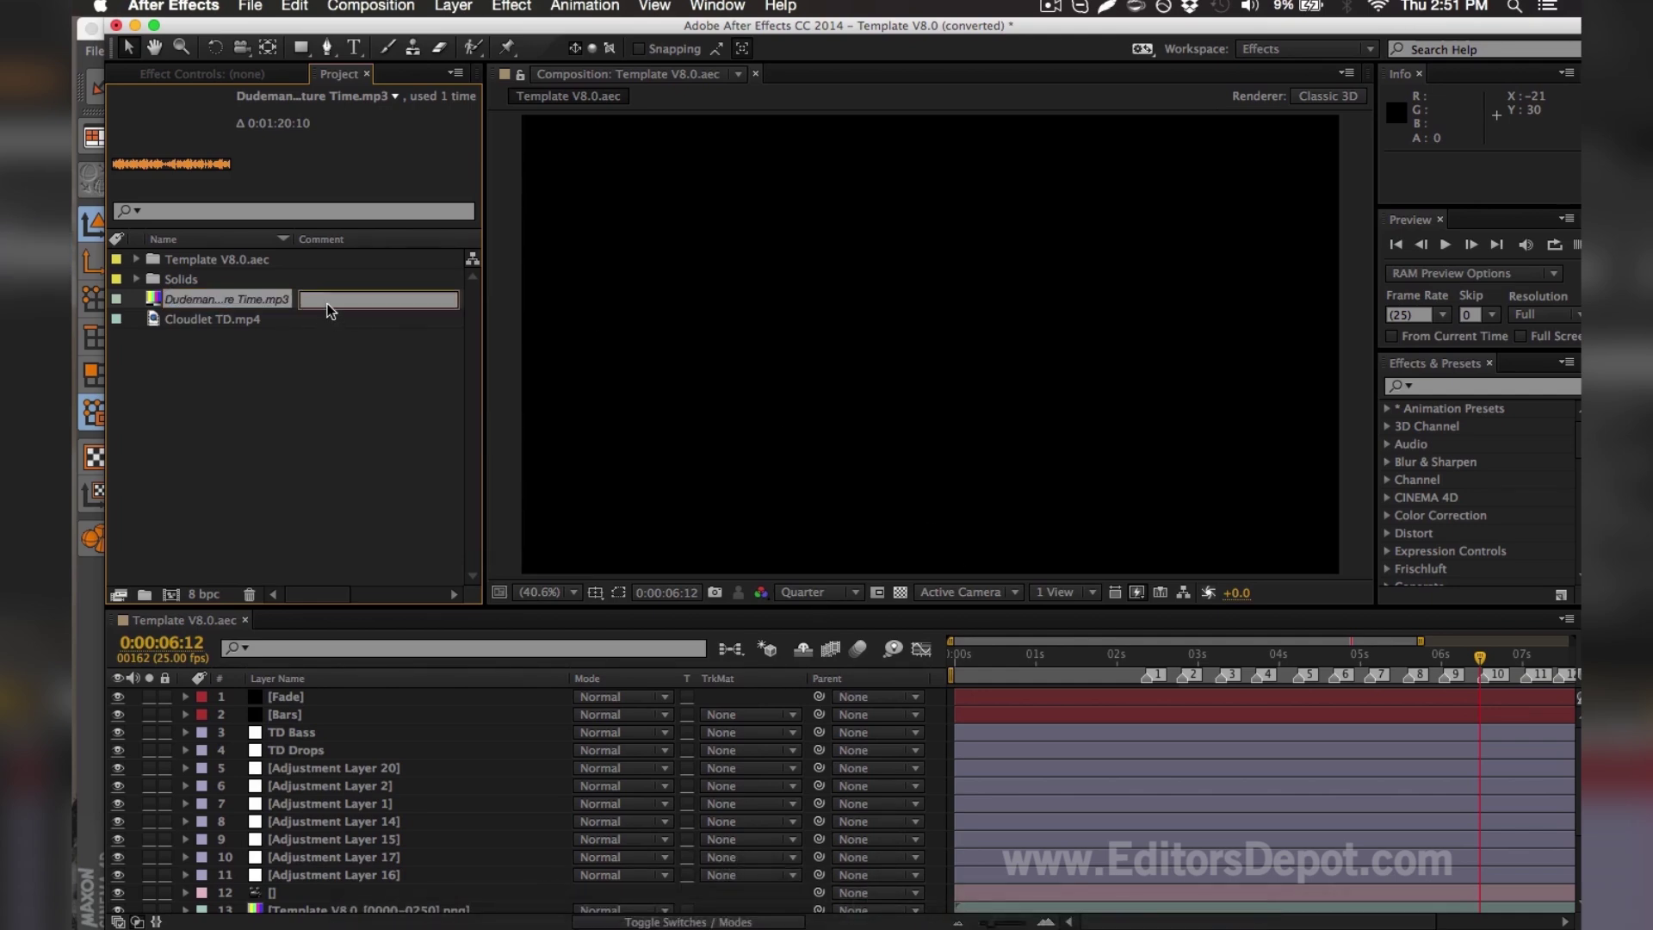
{"action": "left_click", "coordinate": [332, 379]}
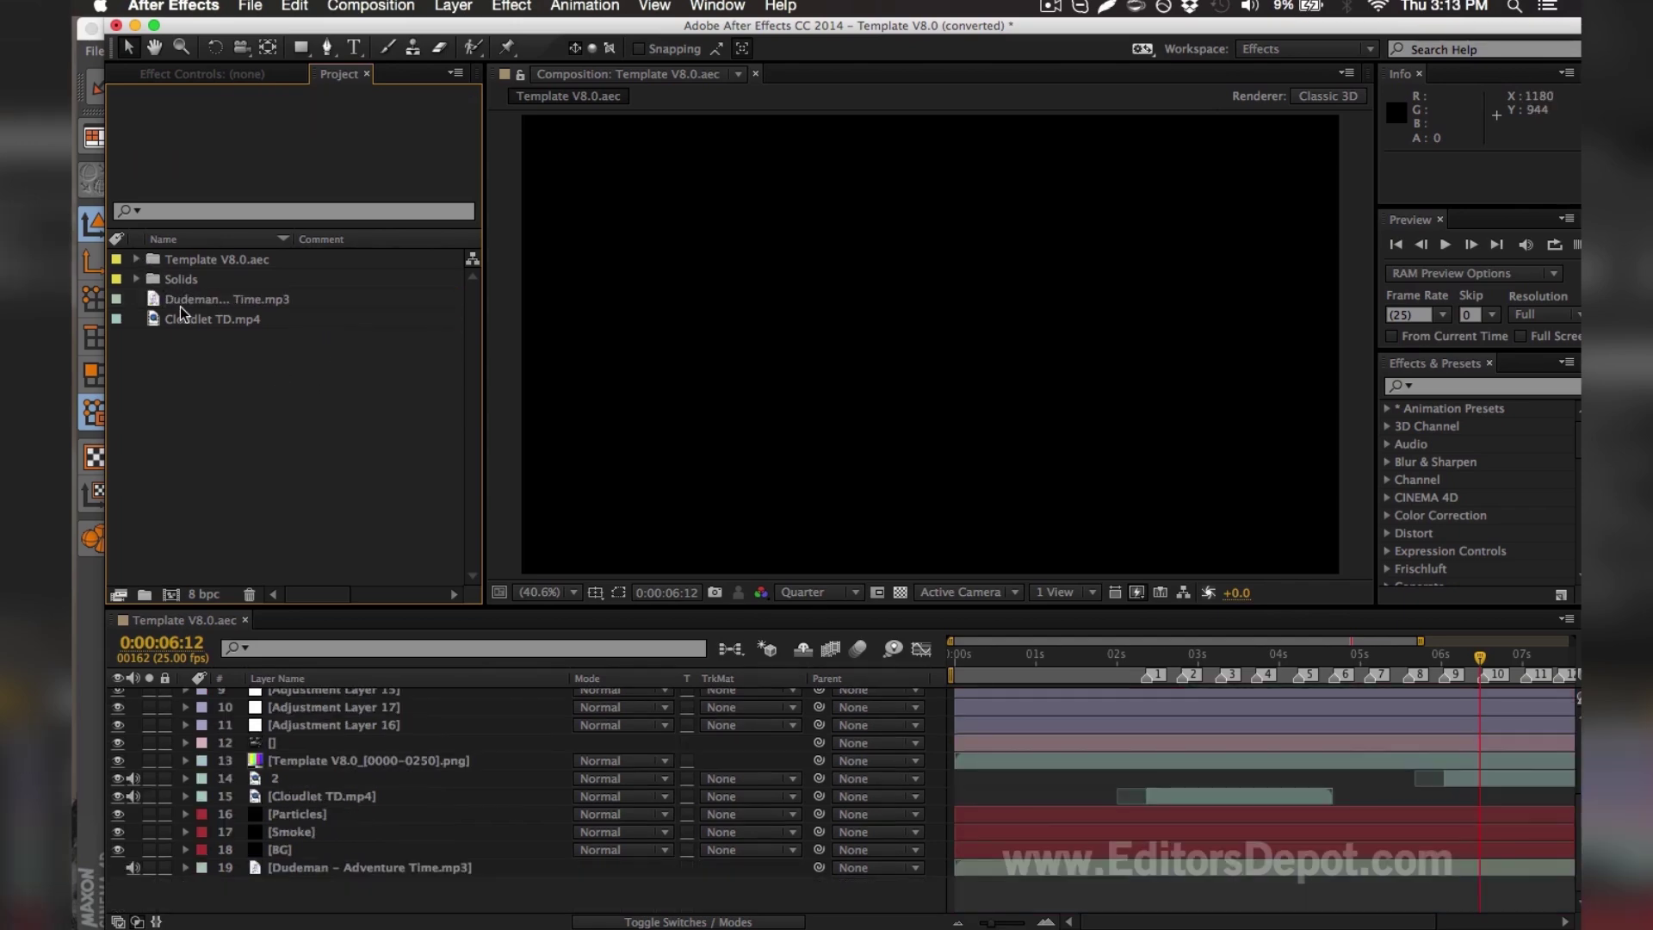
{"action": "left_click", "coordinate": [179, 301]}
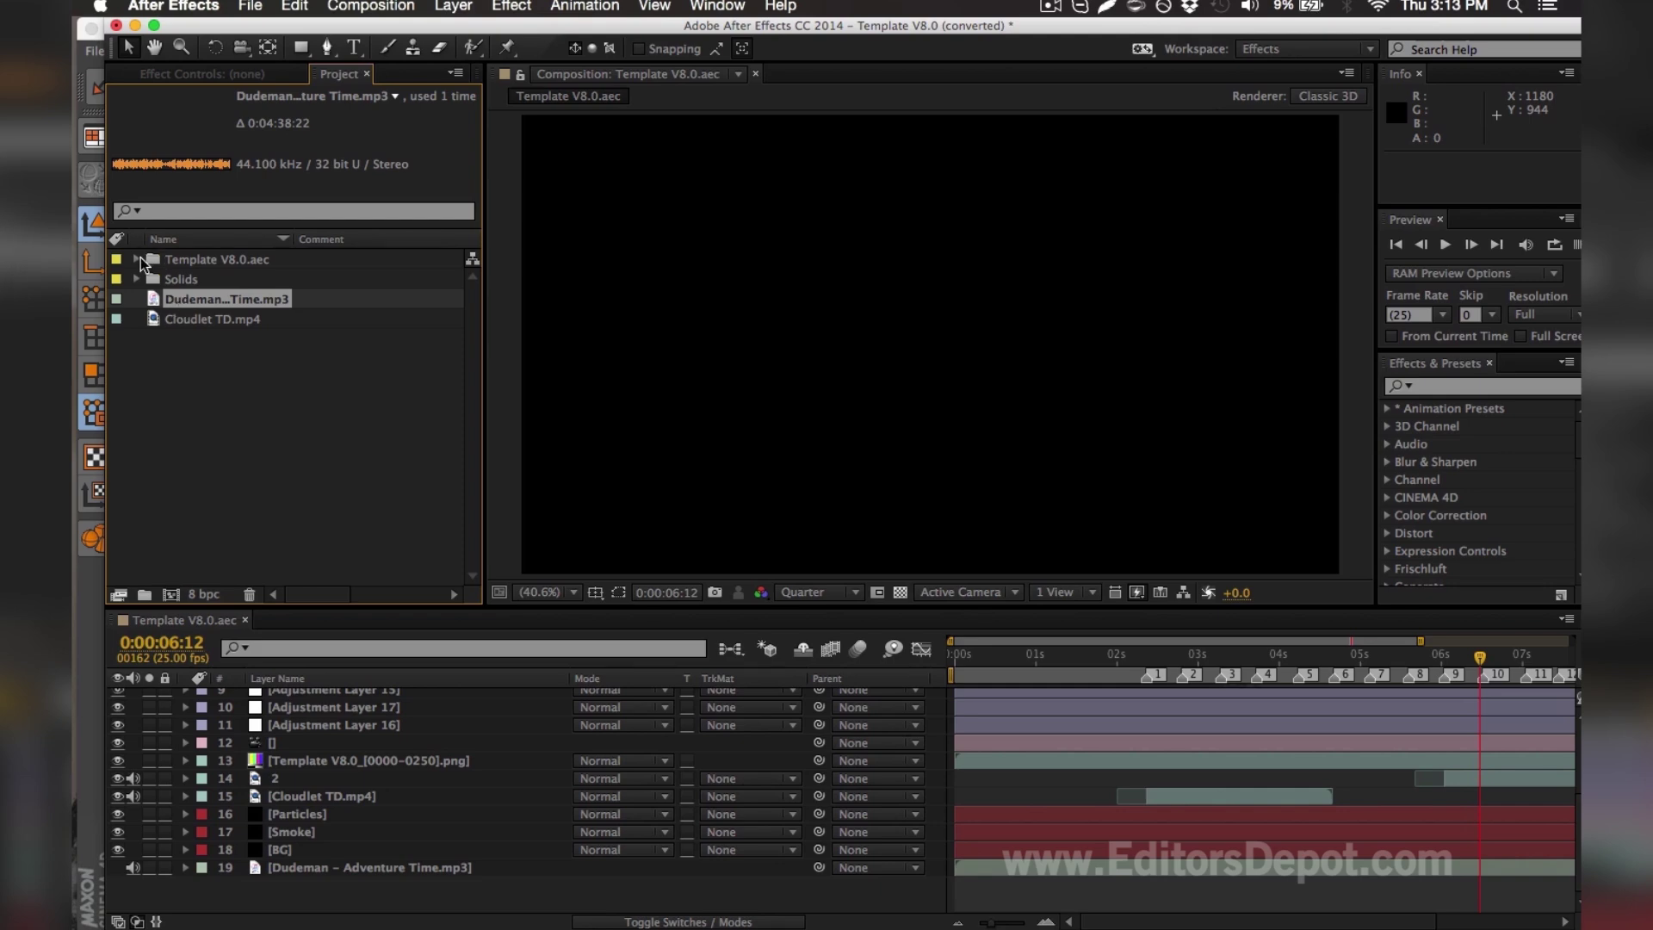
{"action": "left_click", "coordinate": [137, 259]}
Replace the missing Template footage with the render0000–0250.png PNG sequence from TEMPLATE RENDER
{"action": "left_click", "coordinate": [188, 299]}
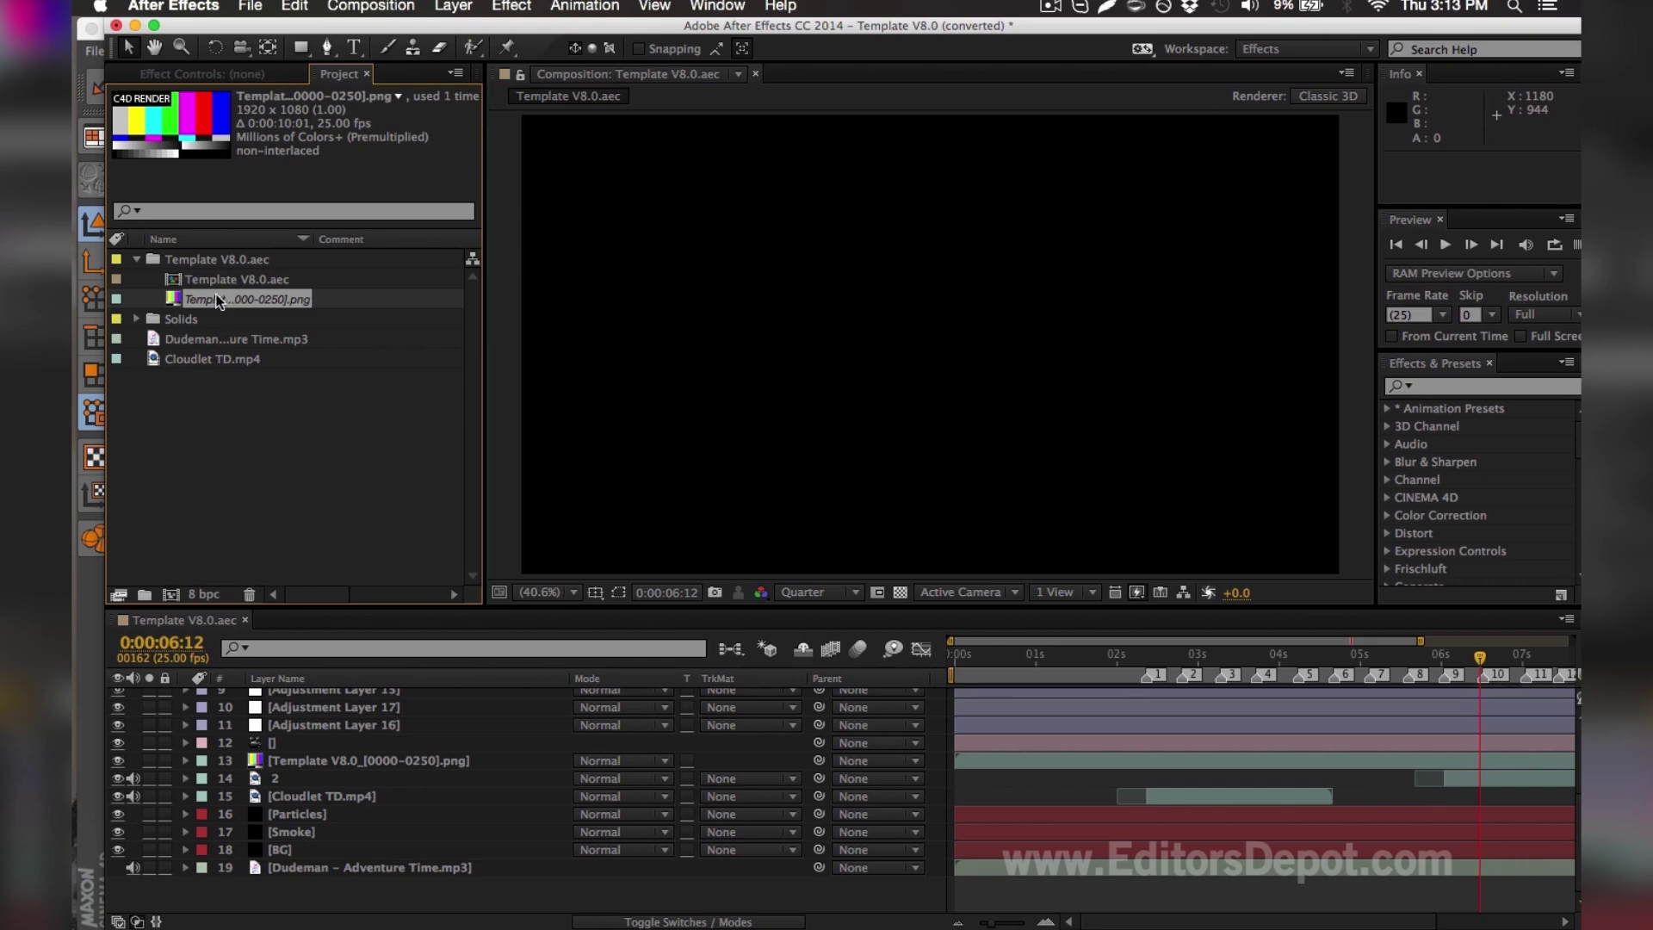
{"action": "key", "text": "super+h"}
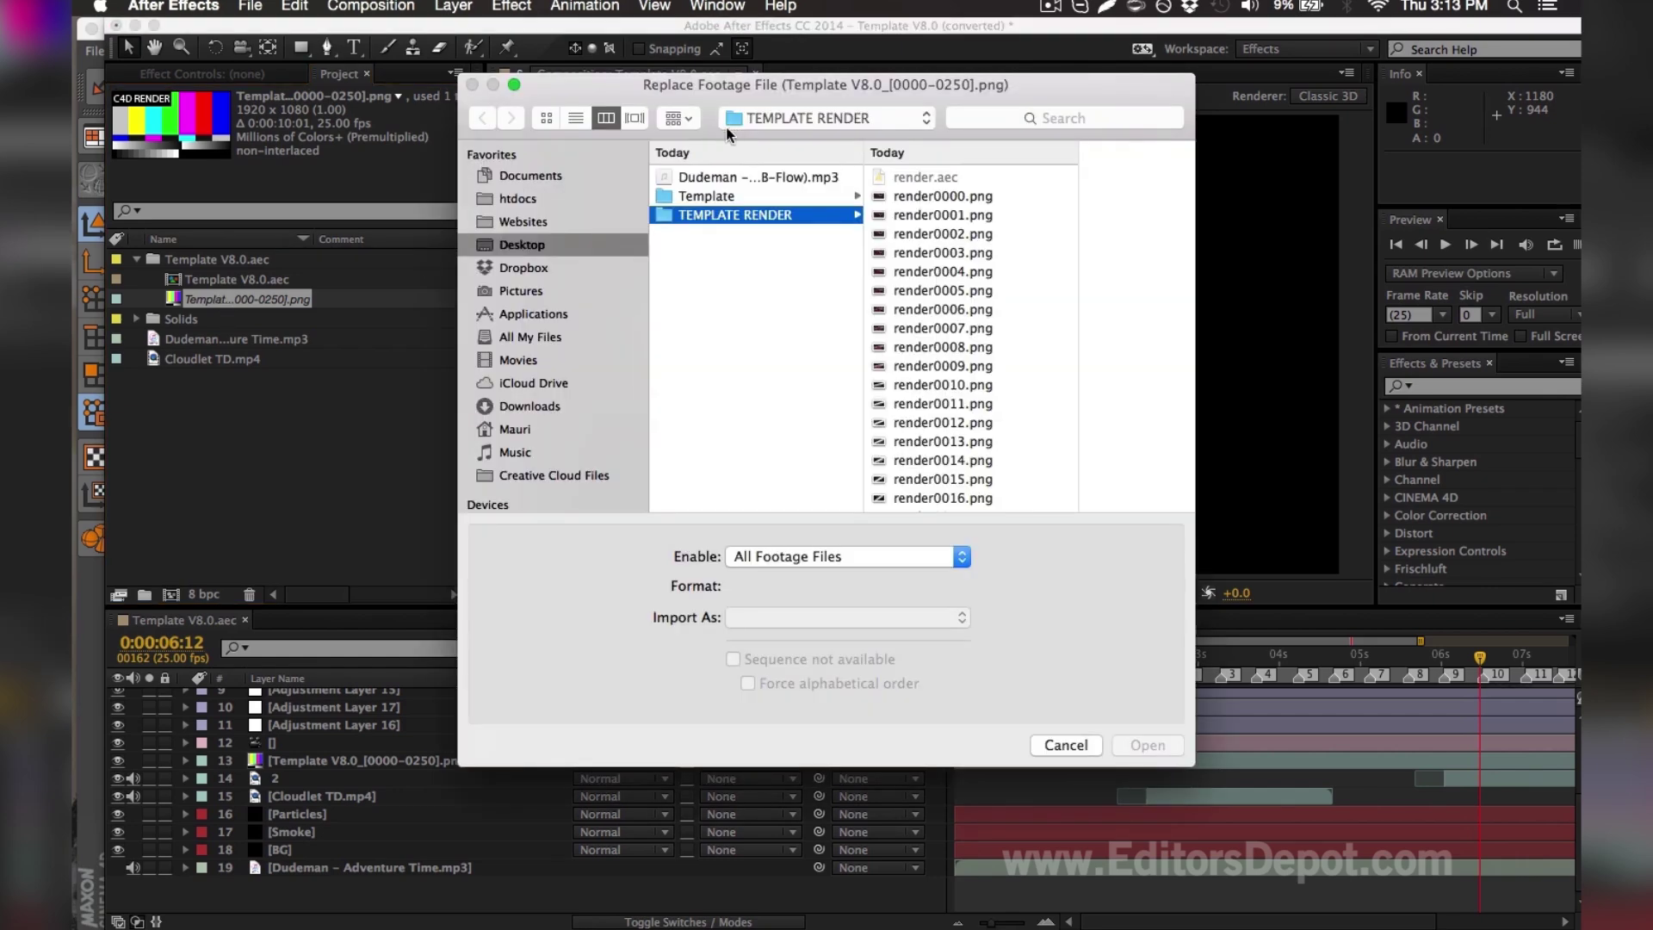
{"action": "left_click", "coordinate": [936, 197]}
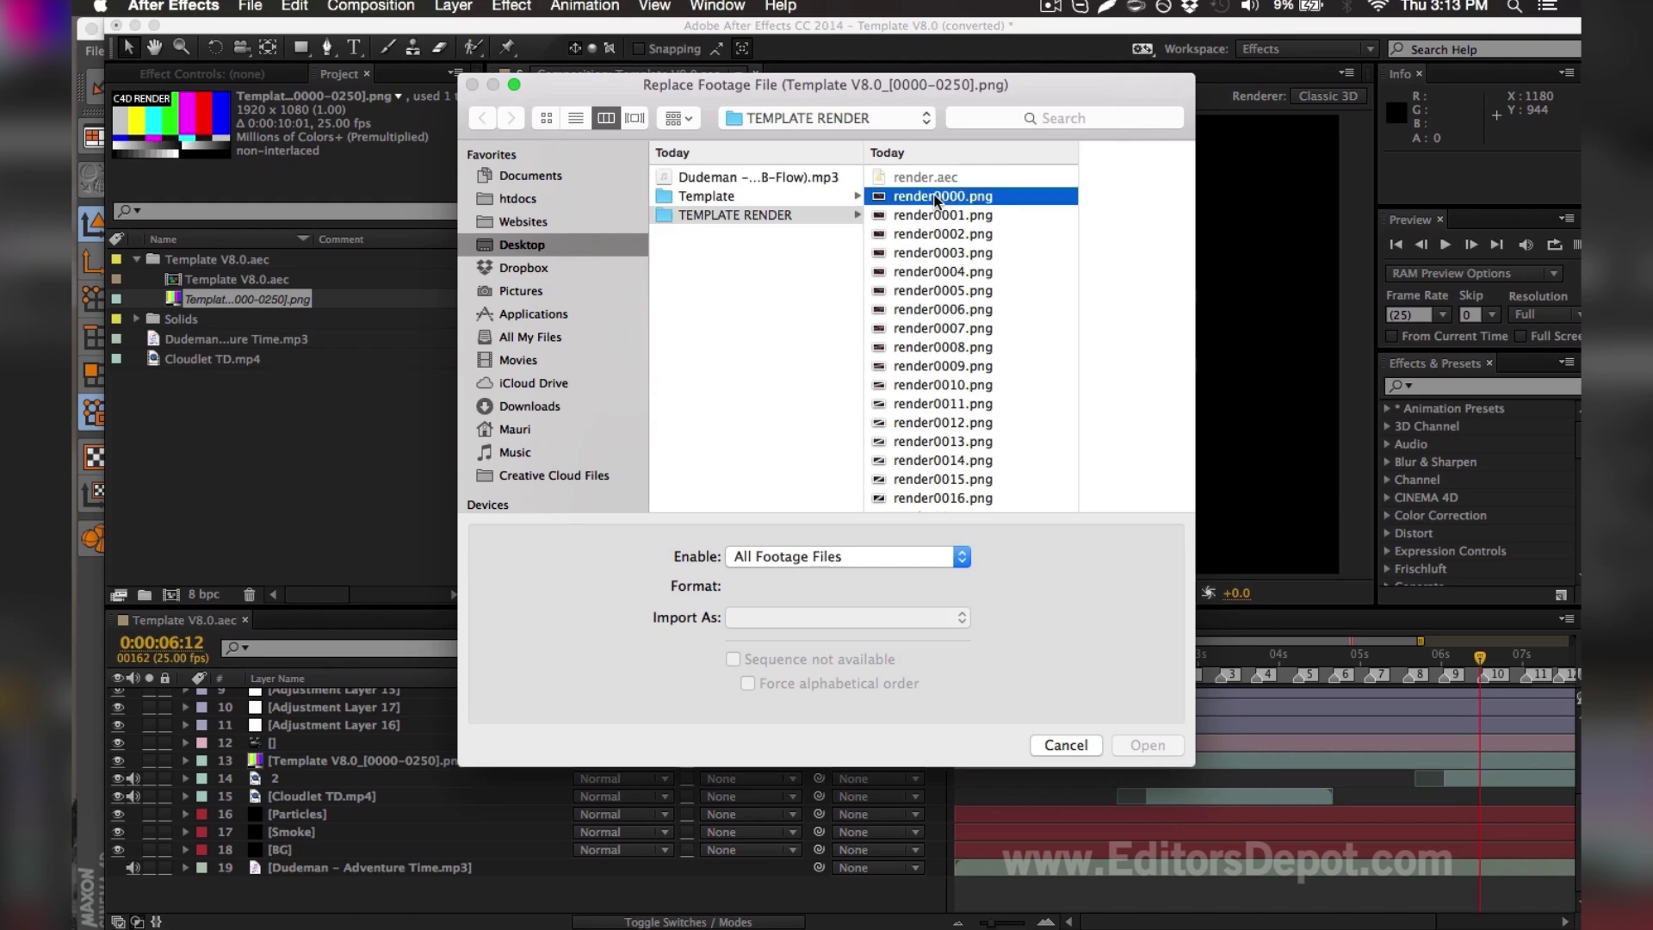
{"action": "scroll", "coordinate": [955, 198], "scroll_direction": "down", "scroll_amount": 5}
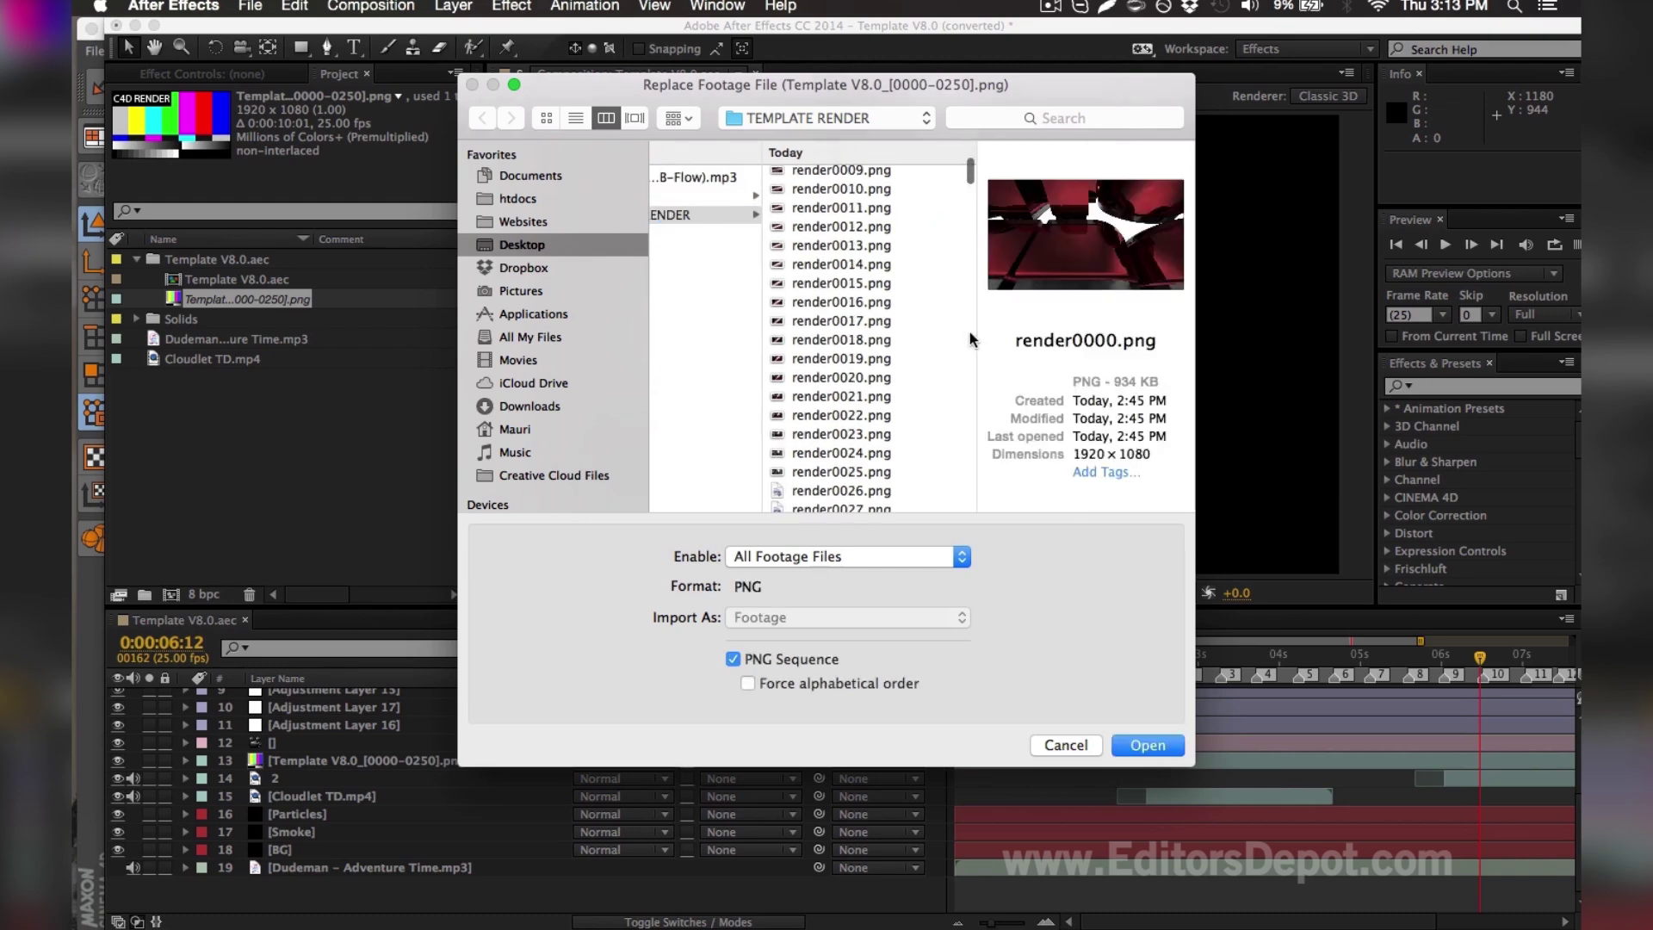
{"action": "left_click_drag", "start_coordinate": [971, 338], "coordinate": [973, 577]}
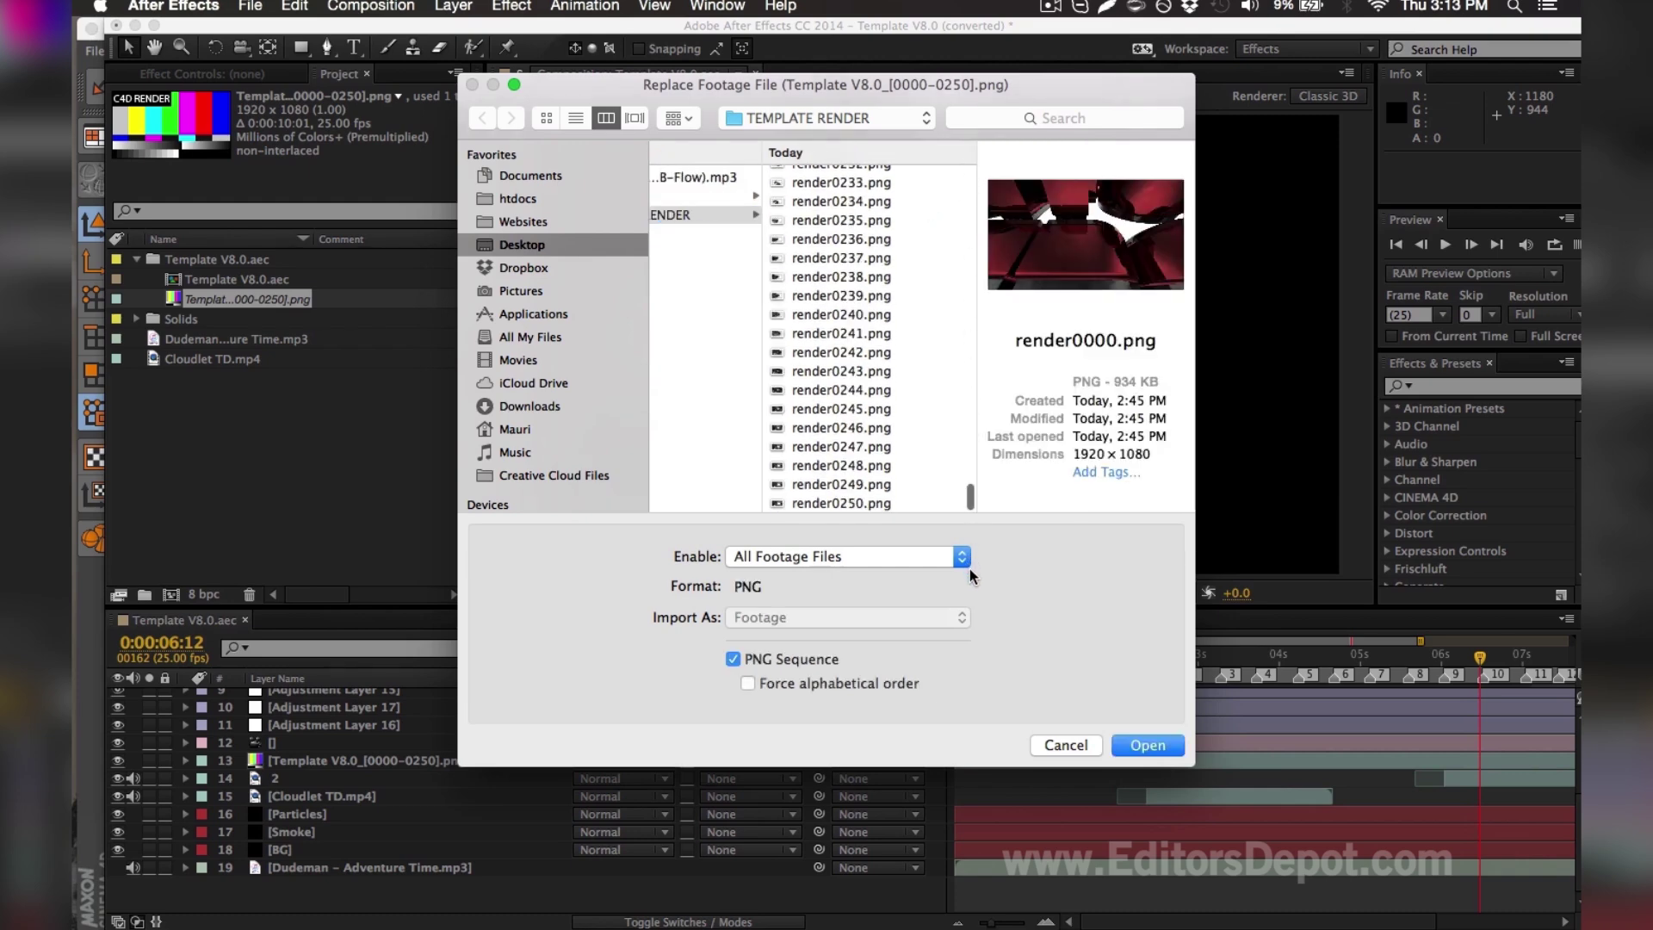
{"action": "left_click", "coordinate": [866, 504], "text": "shift"}
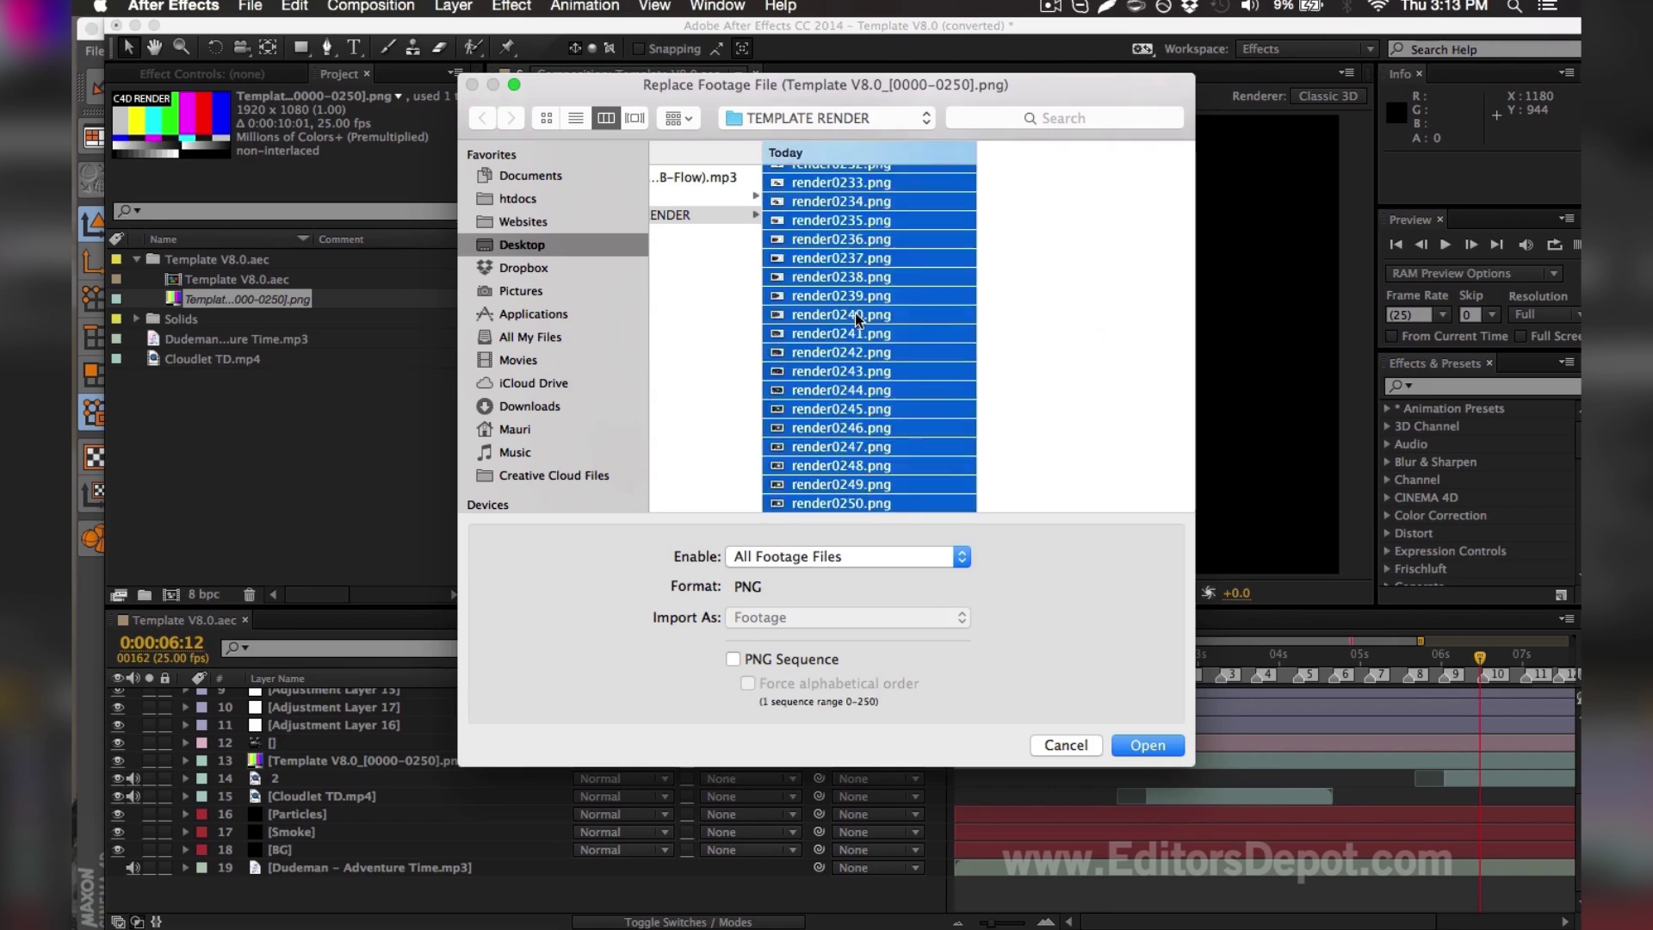
{"action": "scroll", "coordinate": [842, 379], "scroll_direction": "up", "scroll_amount": 4}
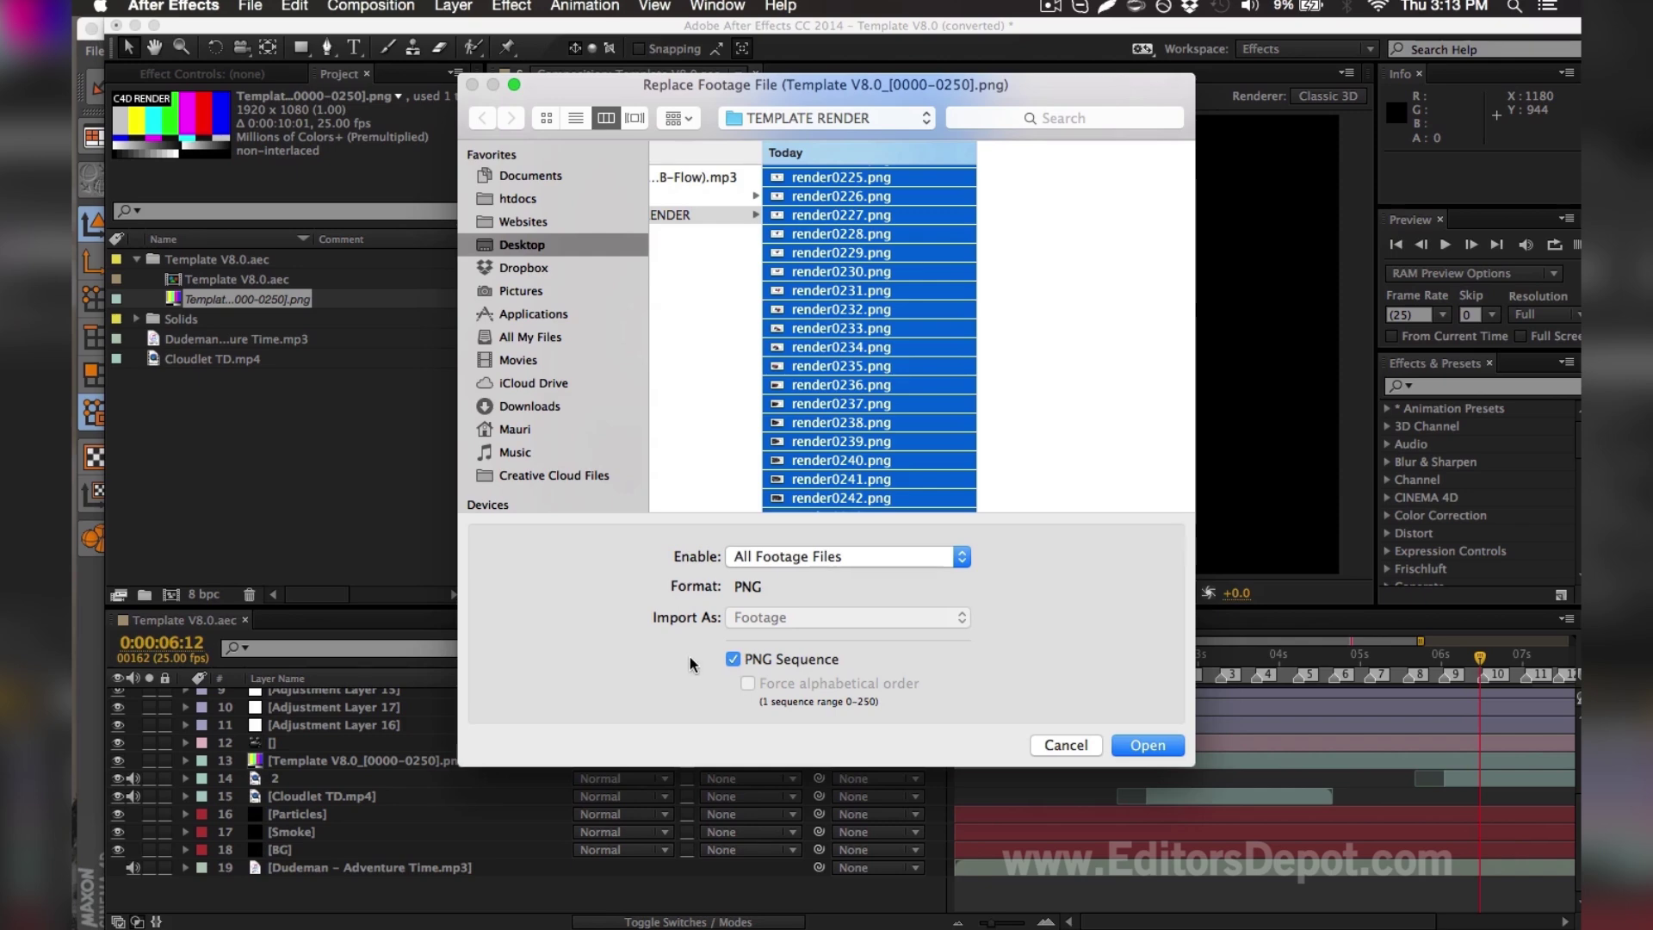
{"action": "left_click", "coordinate": [1158, 745]}
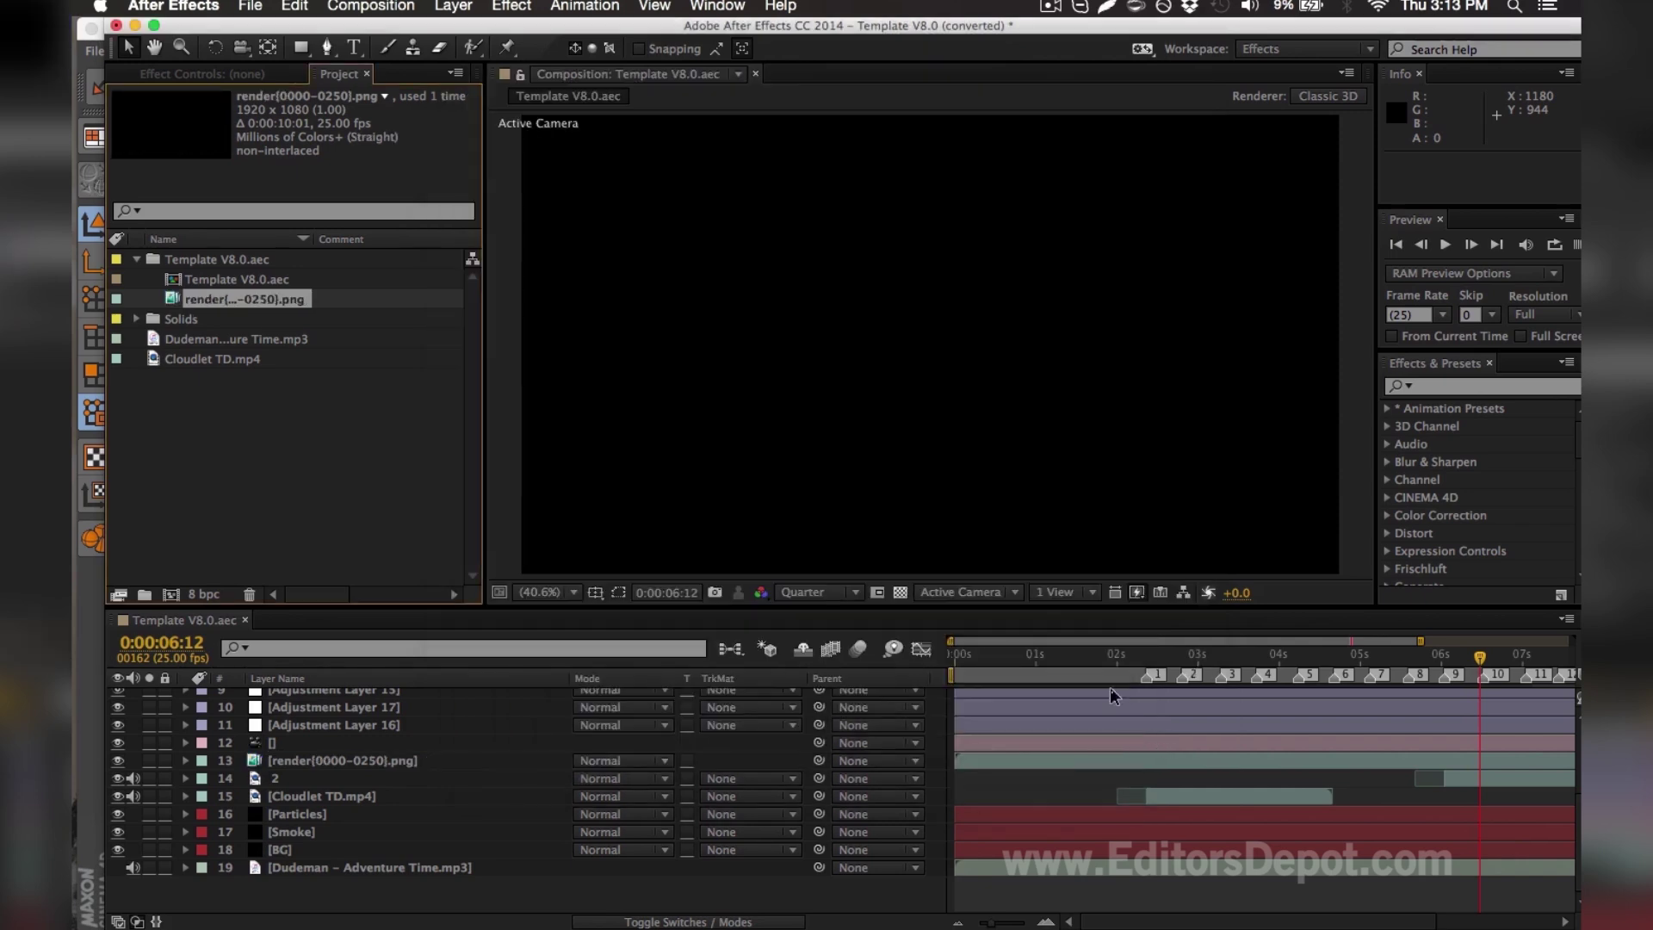
Move the current time to 0:00:02:04, then select the TD Bass layer and Adjustment Layer 16
{"action": "scroll", "coordinate": [1081, 788], "scroll_direction": "up", "scroll_amount": 5}
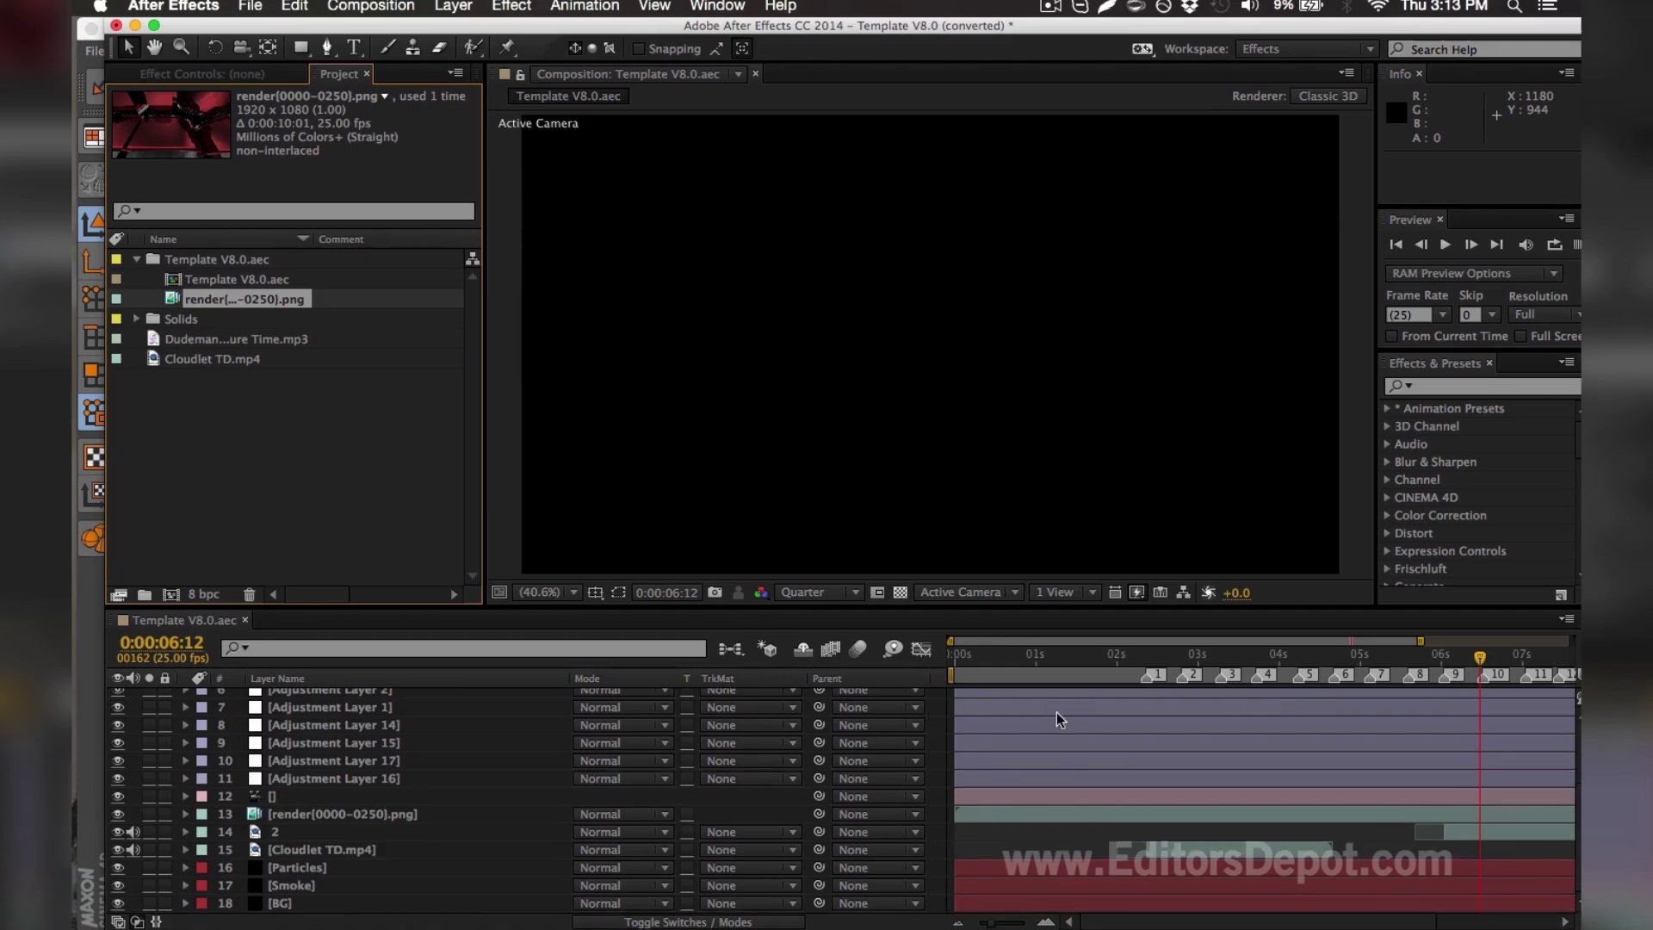
{"action": "left_click", "coordinate": [1048, 656]}
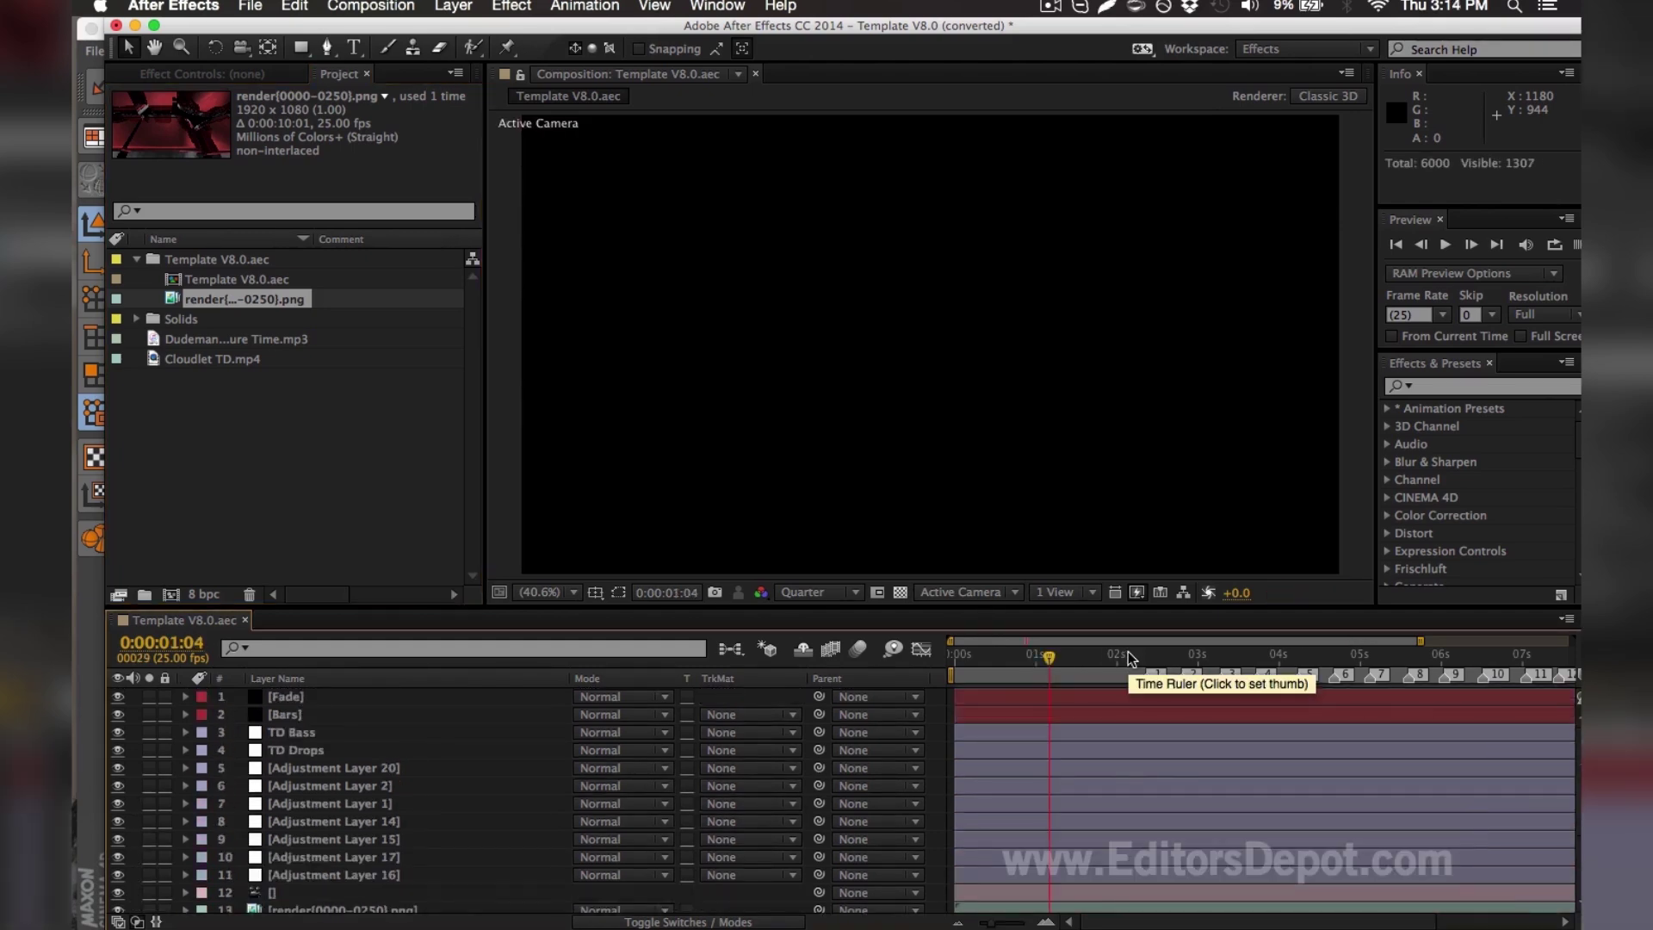
{"action": "left_click", "coordinate": [1129, 654]}
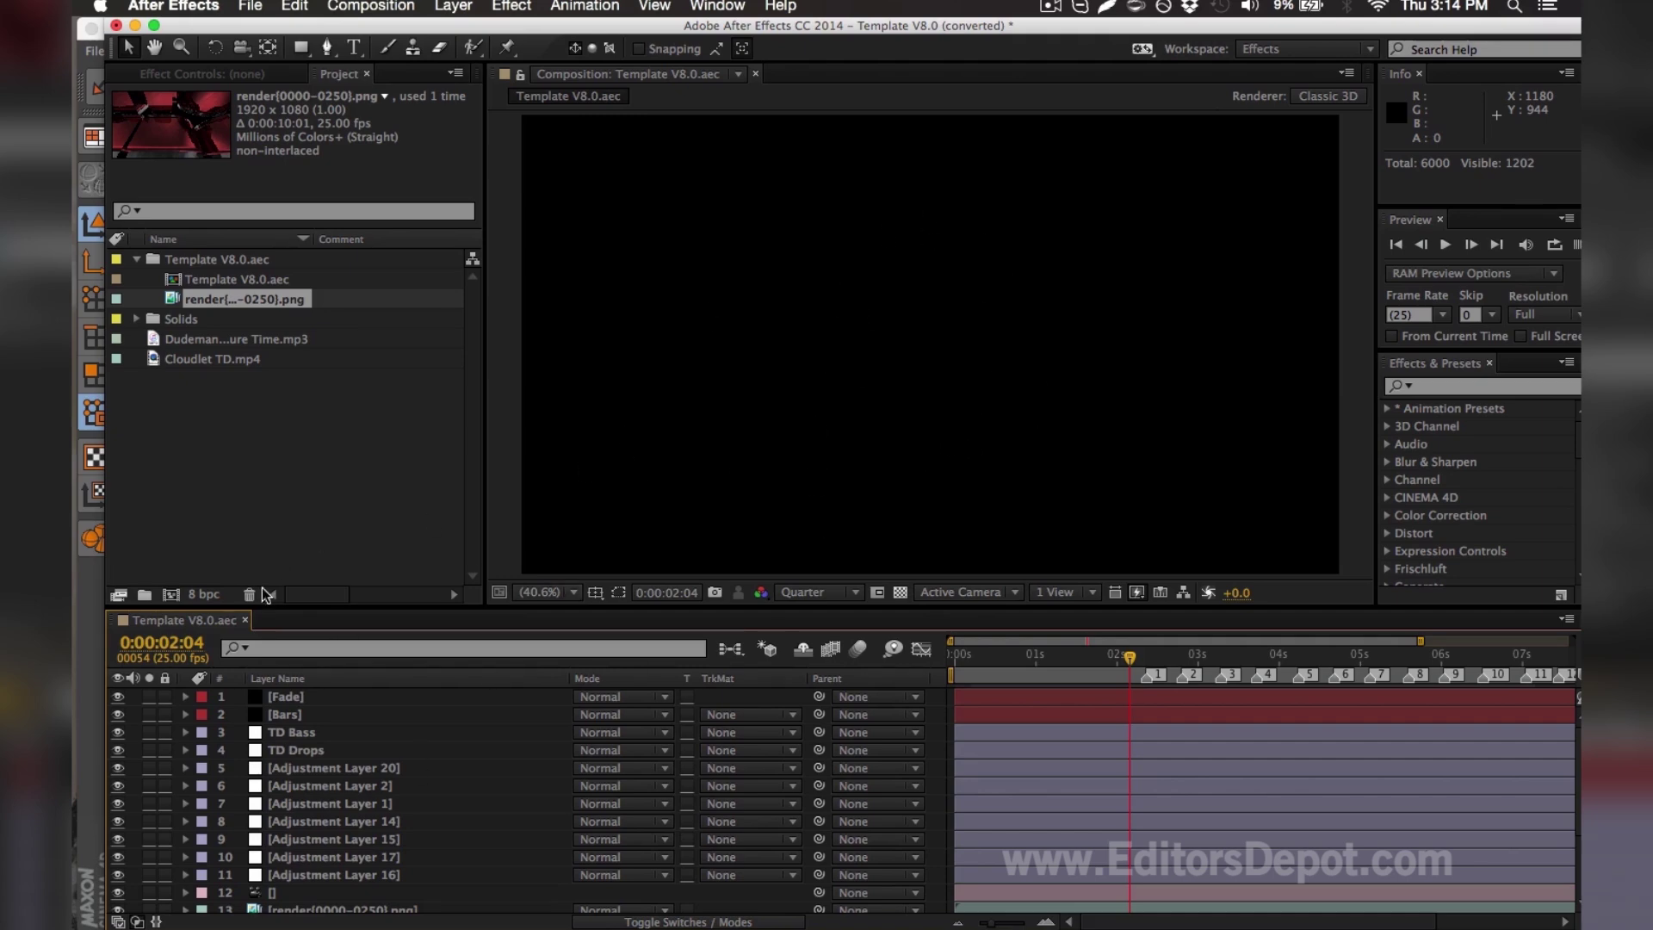
{"action": "left_click", "coordinate": [288, 731]}
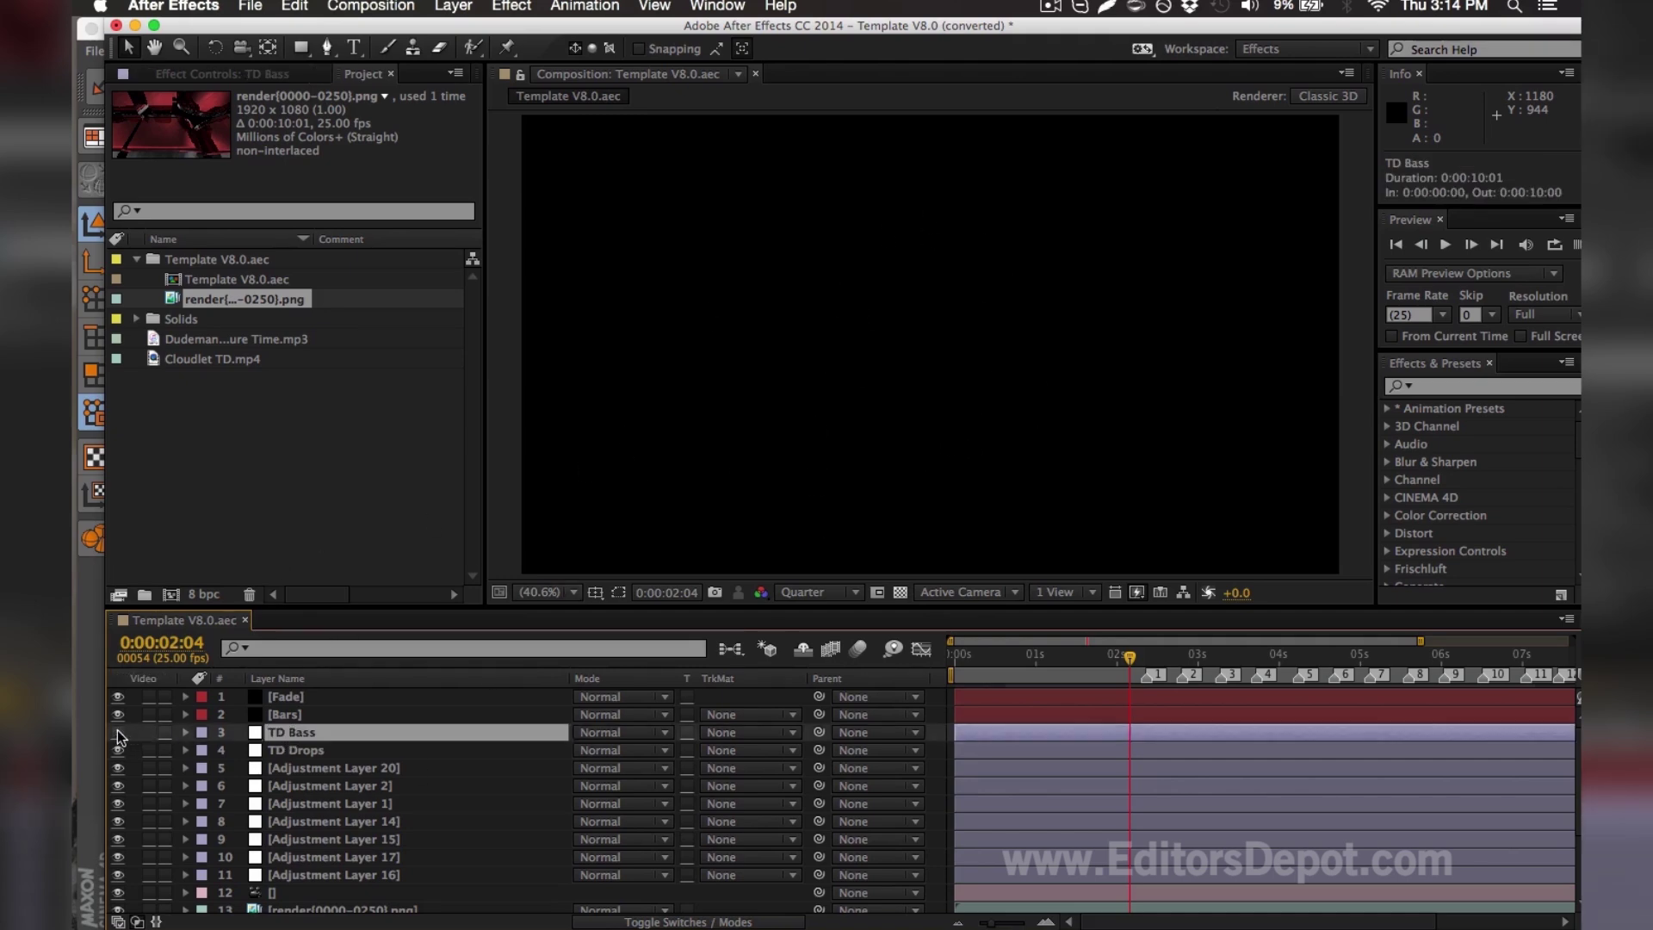
{"action": "left_click", "coordinate": [315, 873]}
Hide Adjustment Layers 20–16, then switch the adjustment layers back on one by one to compare effects
{"action": "left_click", "coordinate": [302, 768], "text": "shift"}
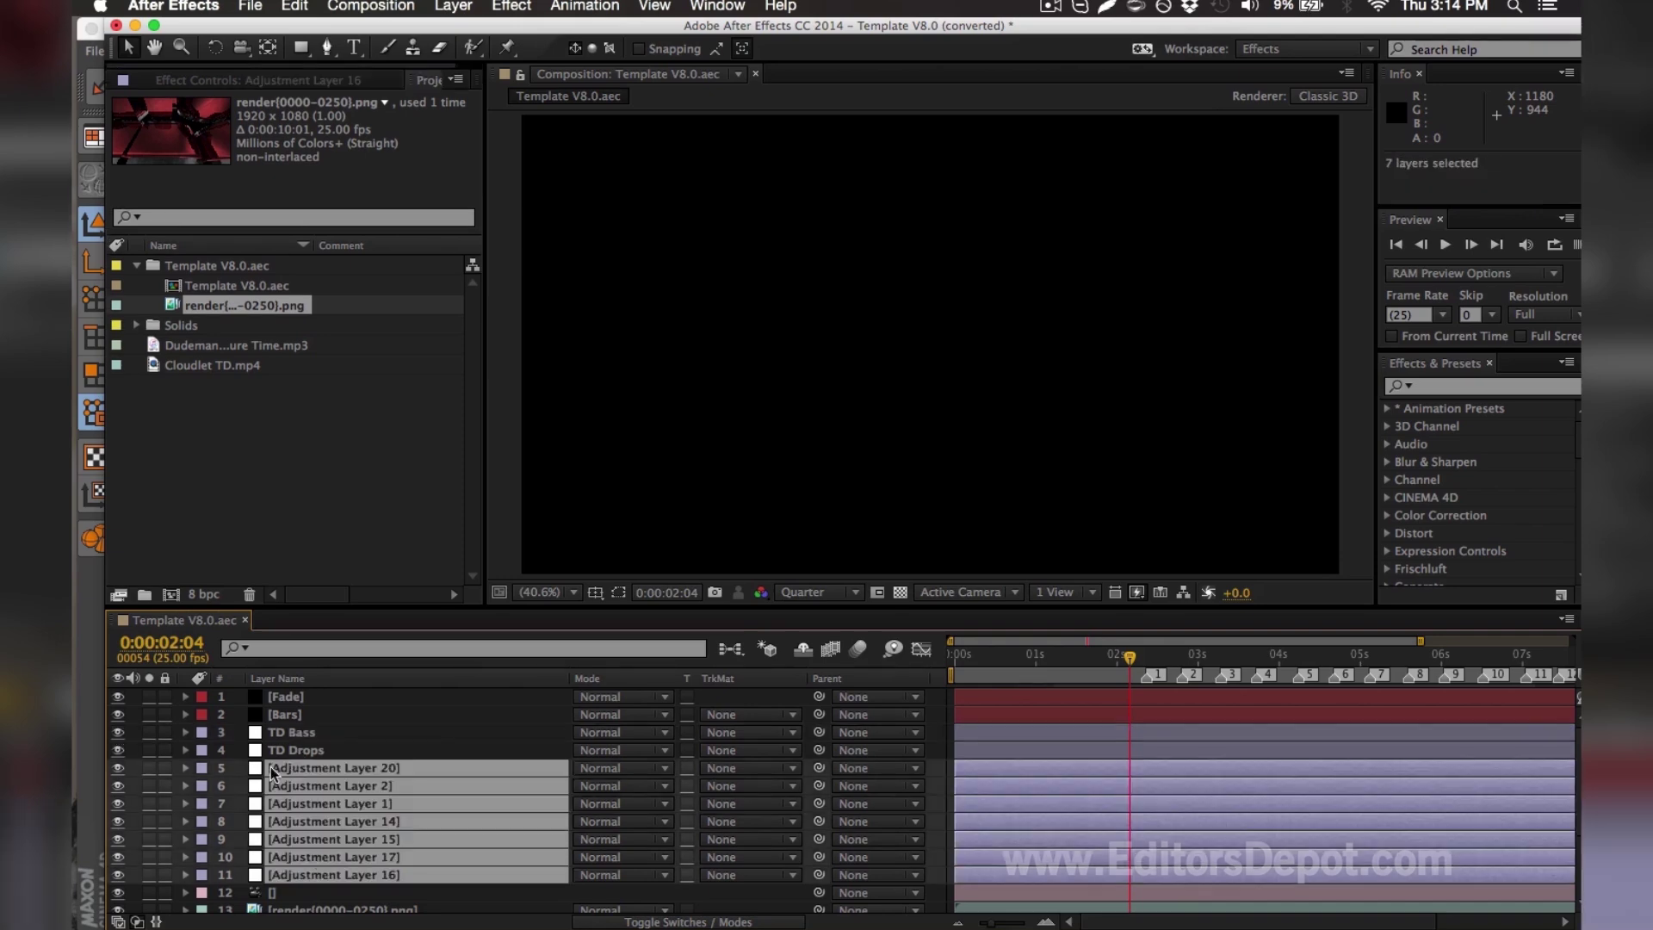
{"action": "left_click", "coordinate": [118, 767]}
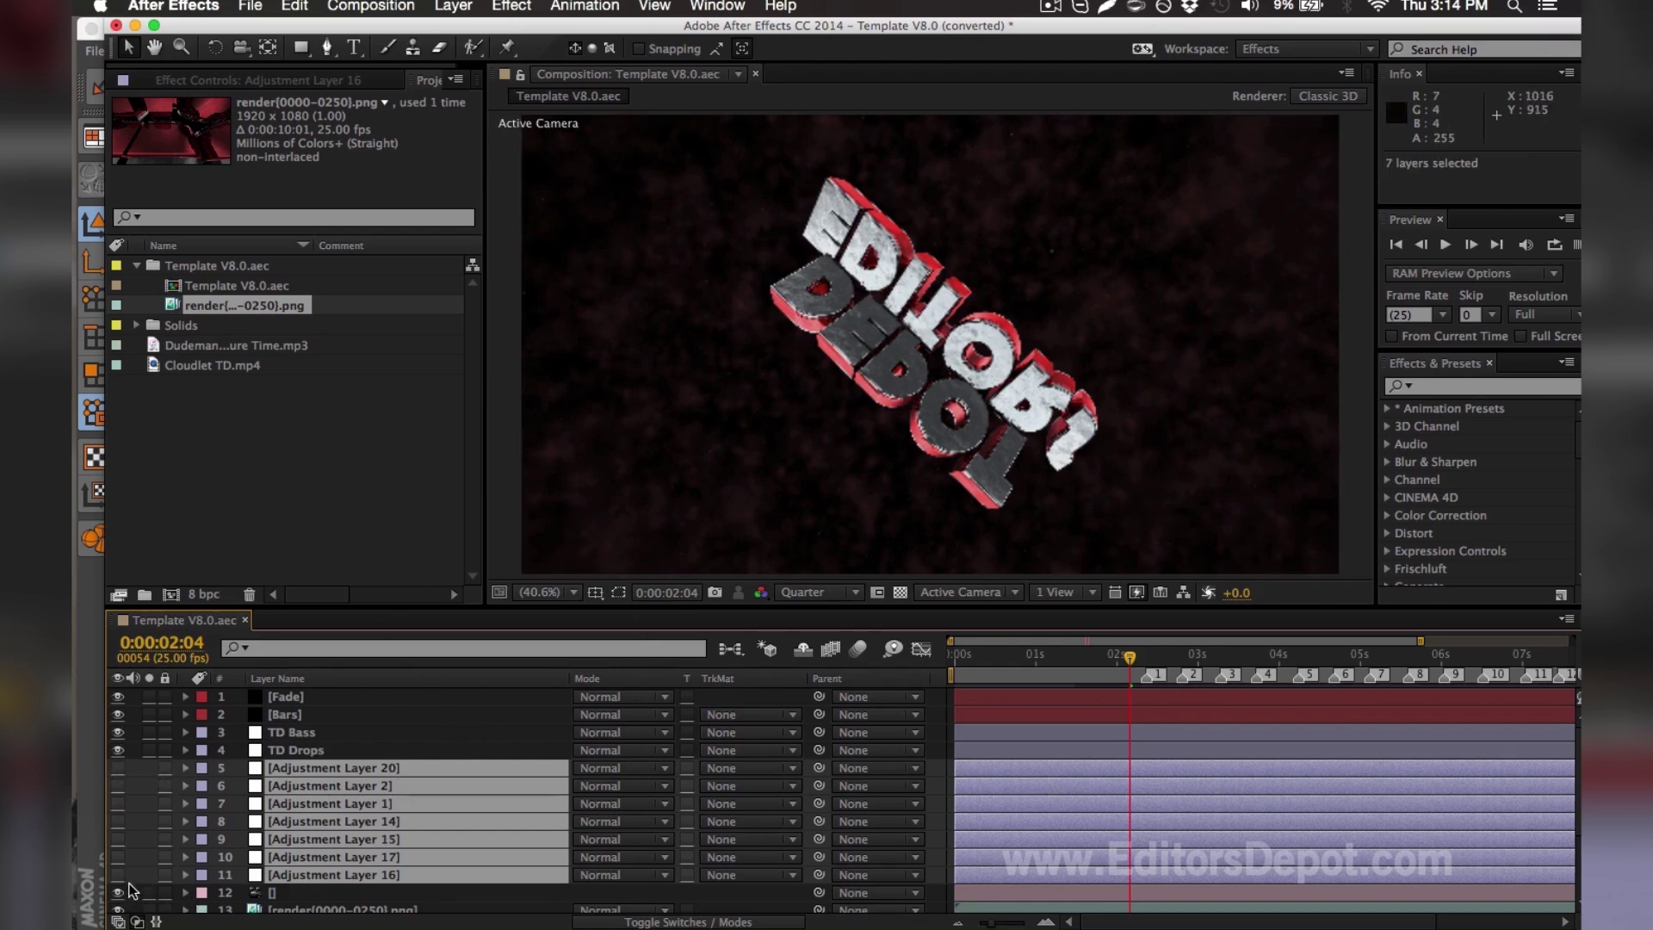
{"action": "key", "text": "F2"}
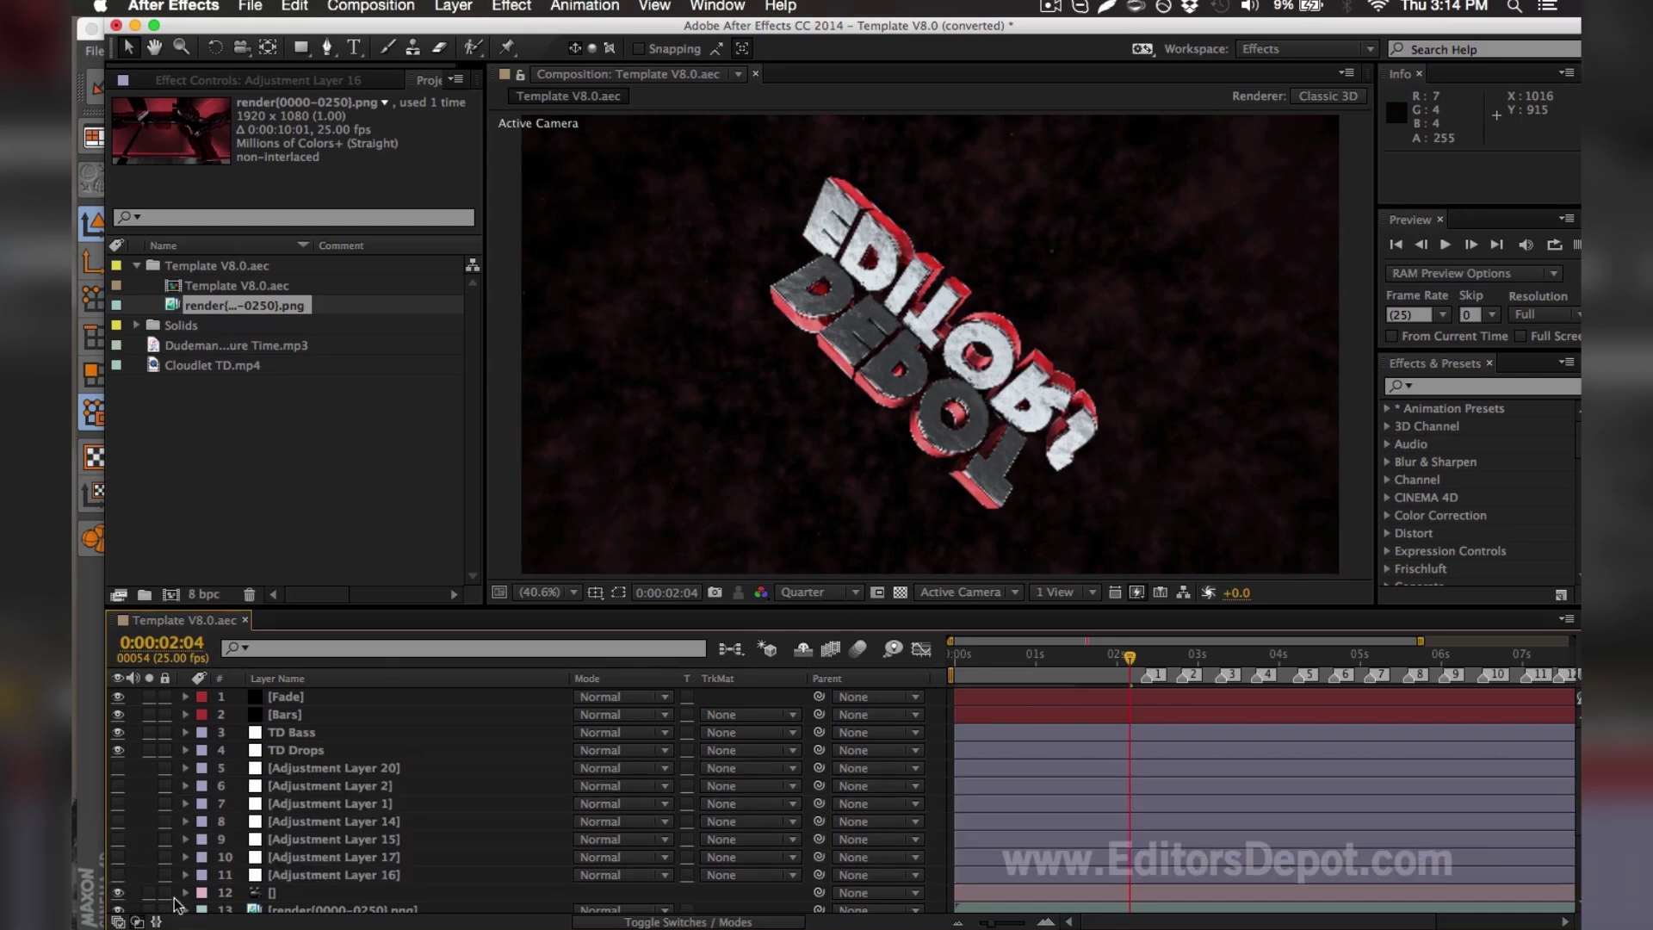
{"action": "left_click_drag", "start_coordinate": [119, 857], "coordinate": [119, 875]}
{"action": "left_click", "coordinate": [118, 838]}
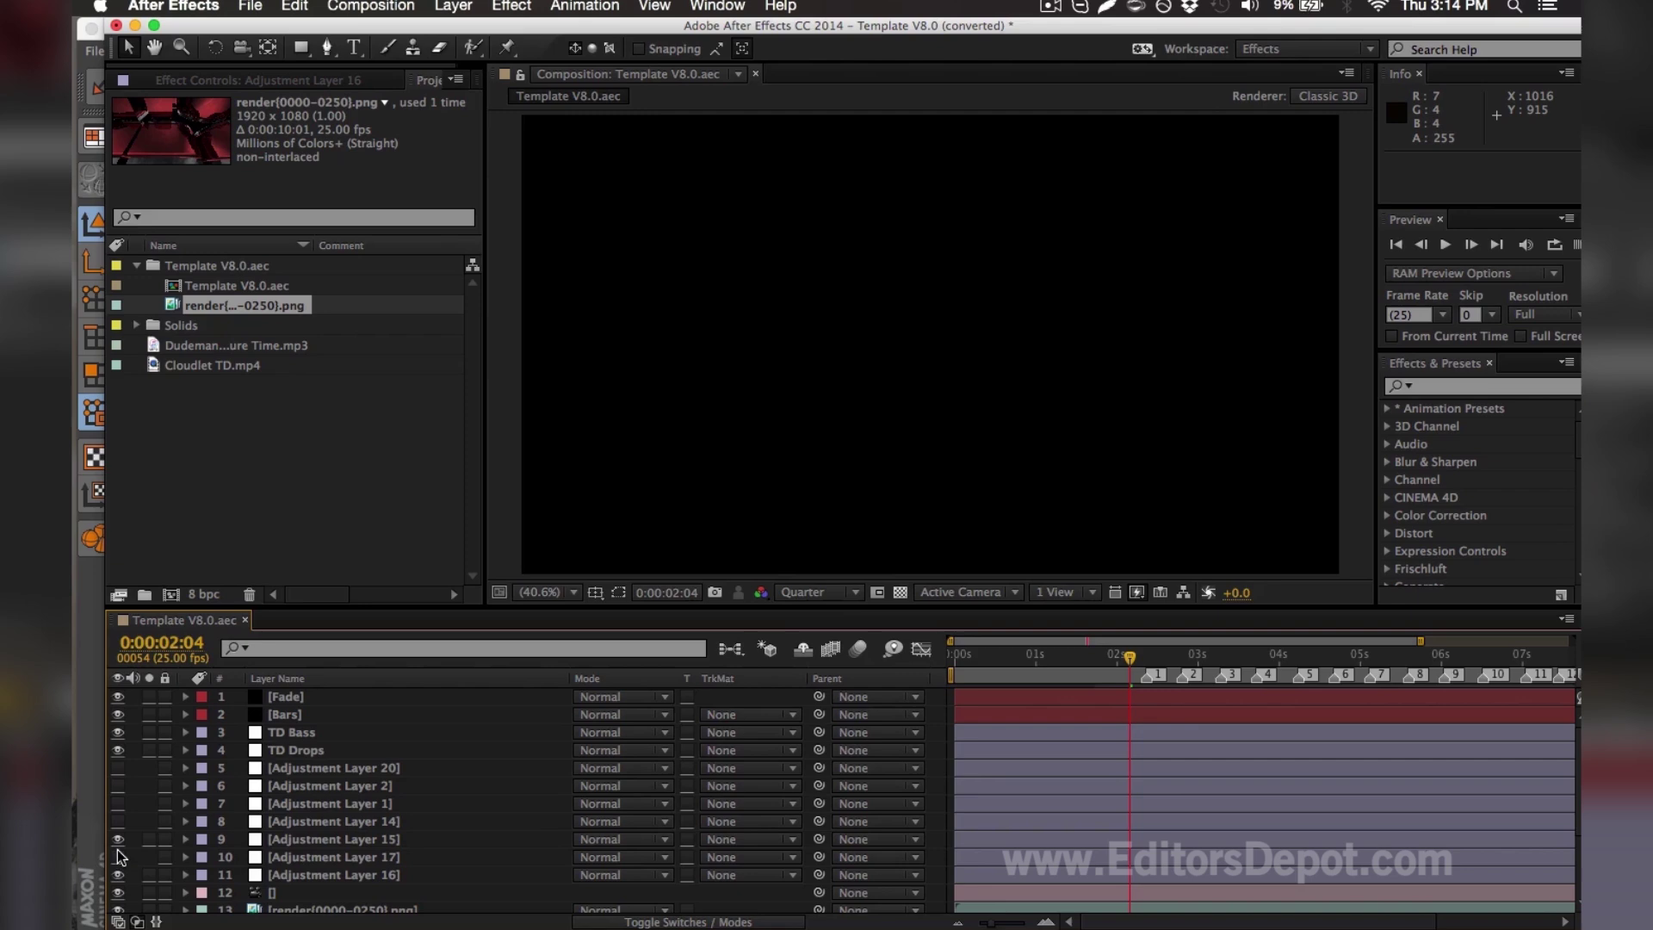
{"action": "left_click", "coordinate": [118, 857]}
{"action": "left_click", "coordinate": [118, 820]}
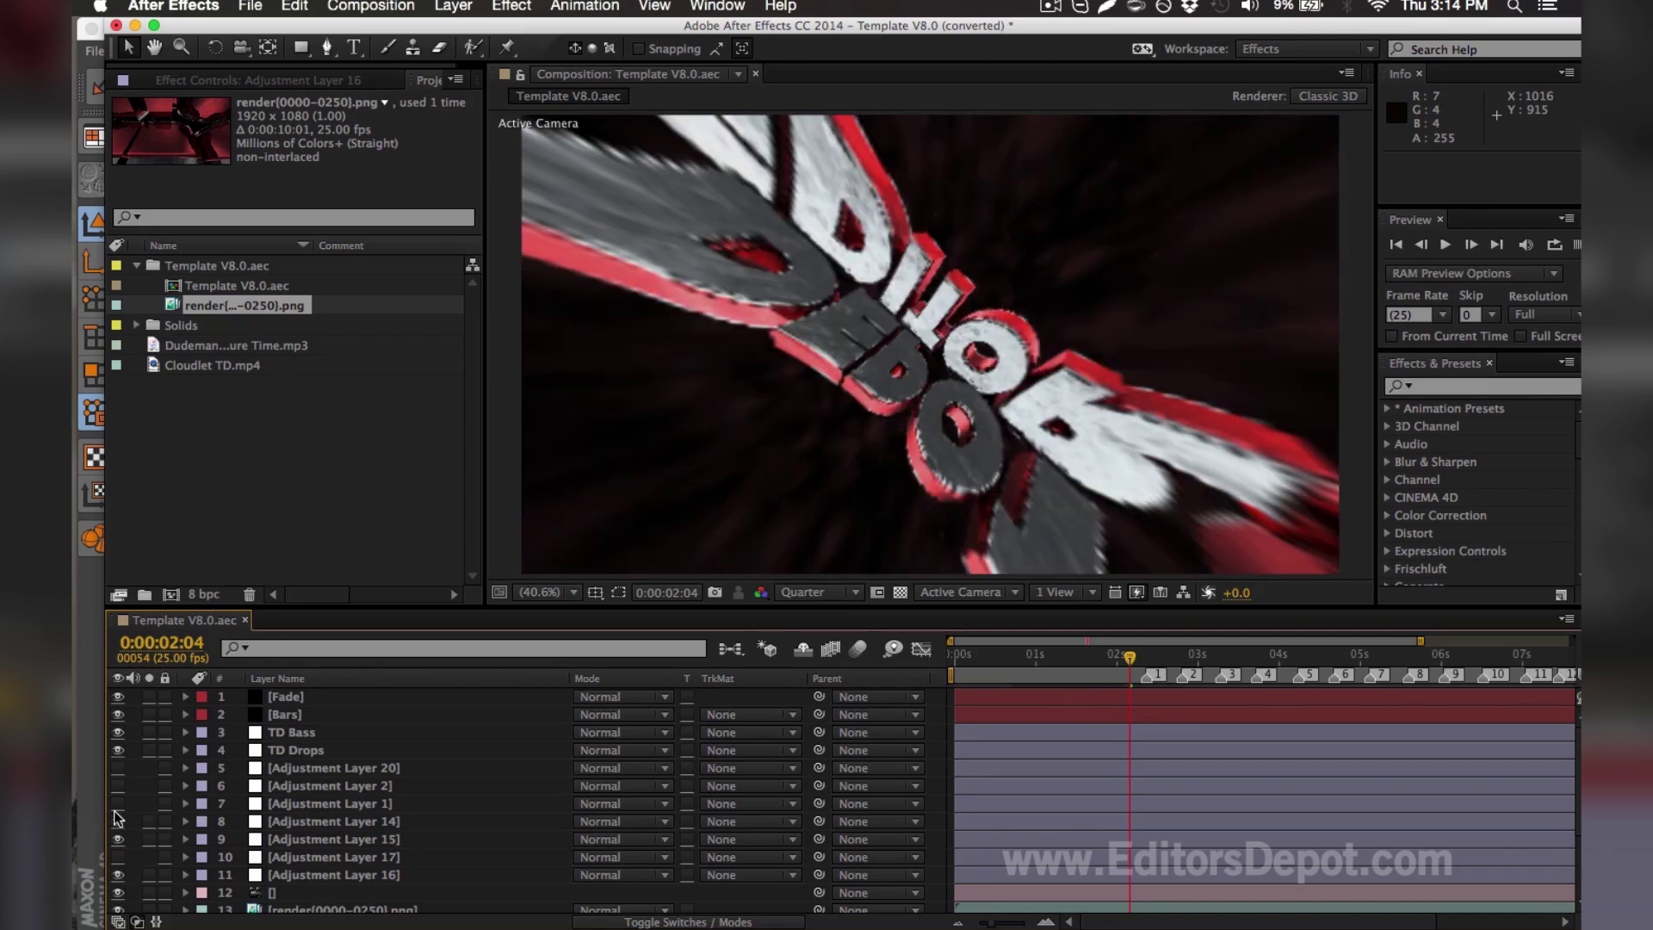
{"action": "left_click_drag", "start_coordinate": [118, 803], "coordinate": [120, 767]}
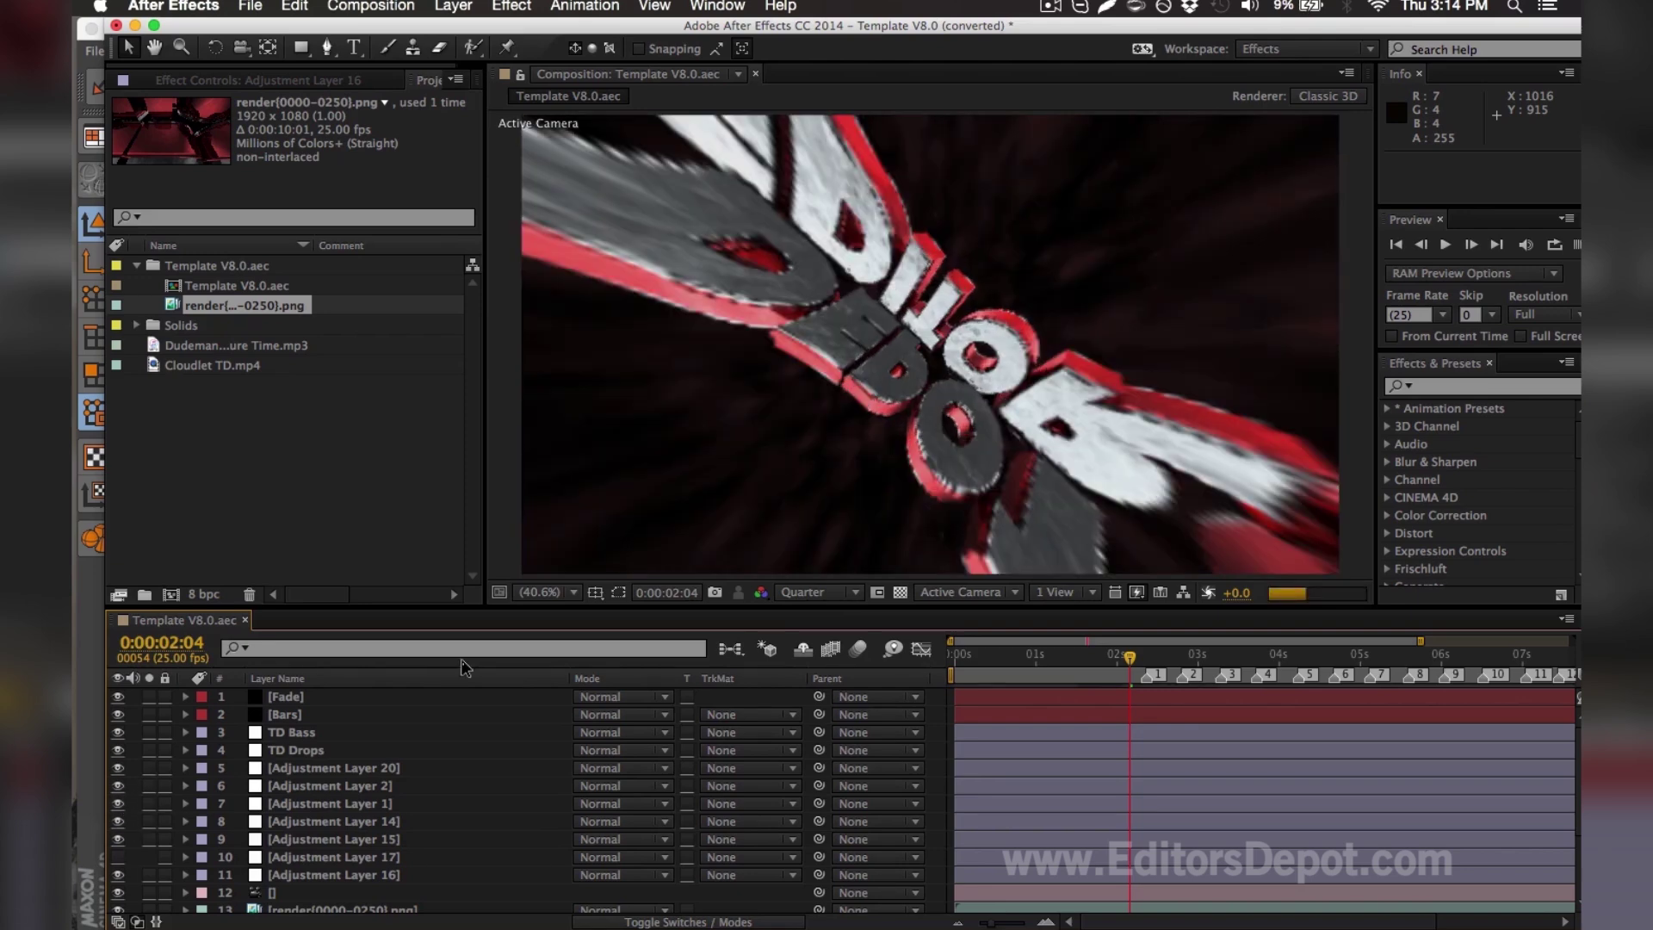
Select Adjustment Layers 15 and 17 and move the current time to 0:00:03:08
{"action": "mouse_move", "coordinate": [1156, 642]}
{"action": "left_mouse_down"}
{"action": "mouse_move", "coordinate": [1260, 647]}
{"action": "mouse_move", "coordinate": [1173, 648]}
{"action": "left_mouse_up"}
{"action": "left_click", "coordinate": [316, 841]}
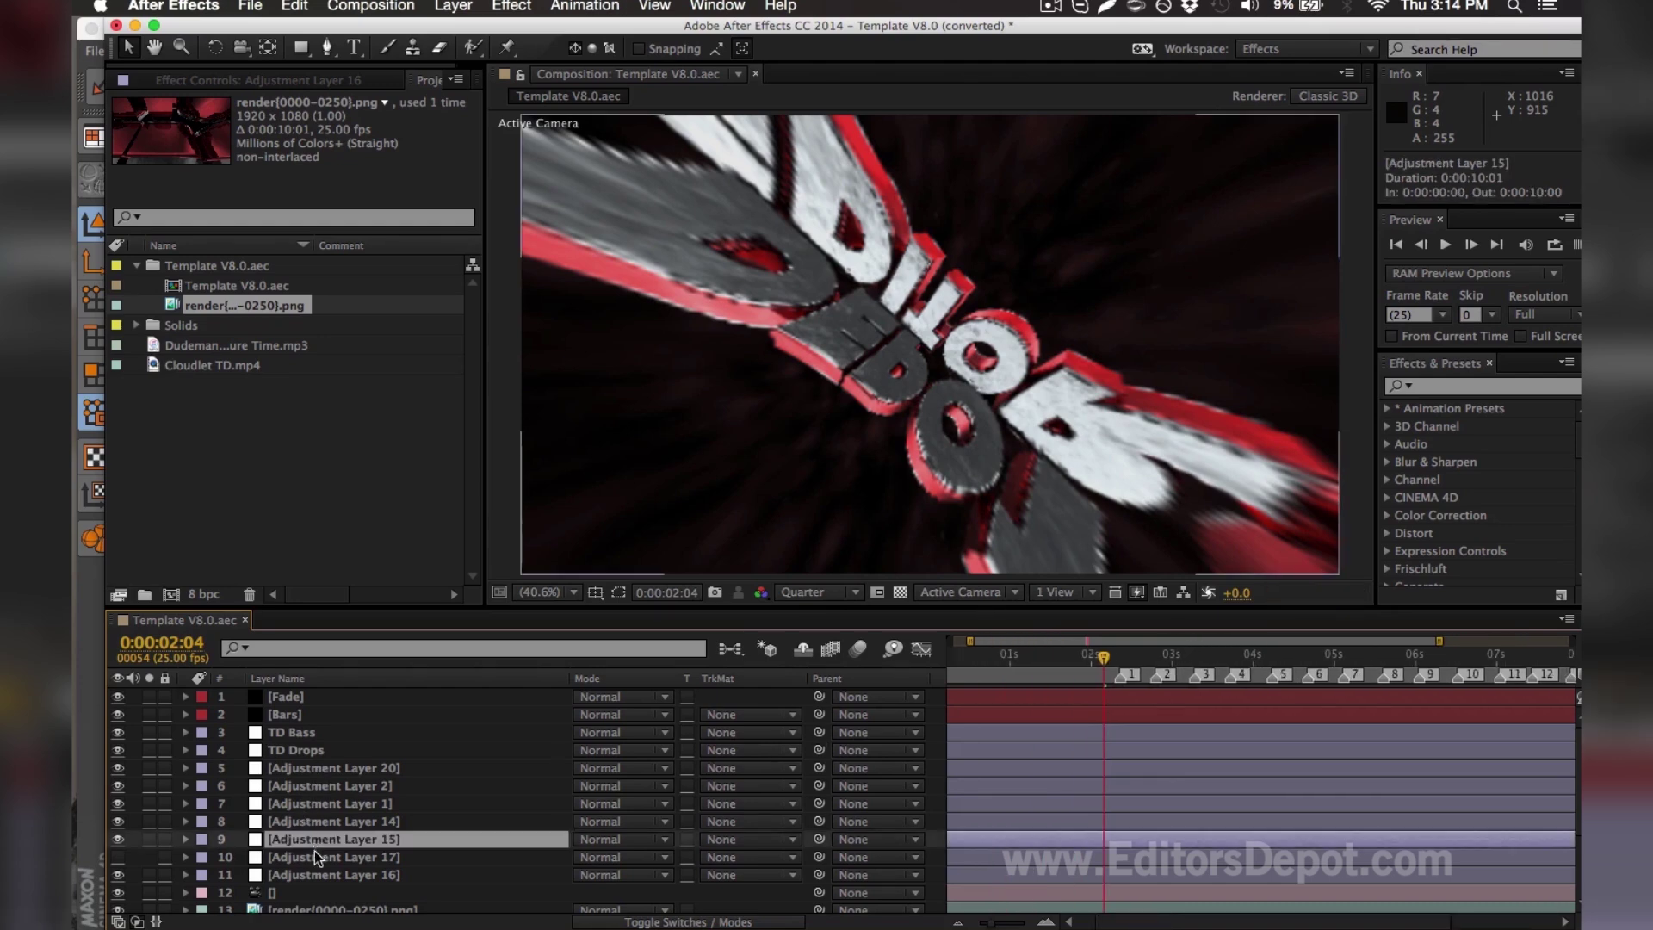
{"action": "left_click", "coordinate": [315, 857]}
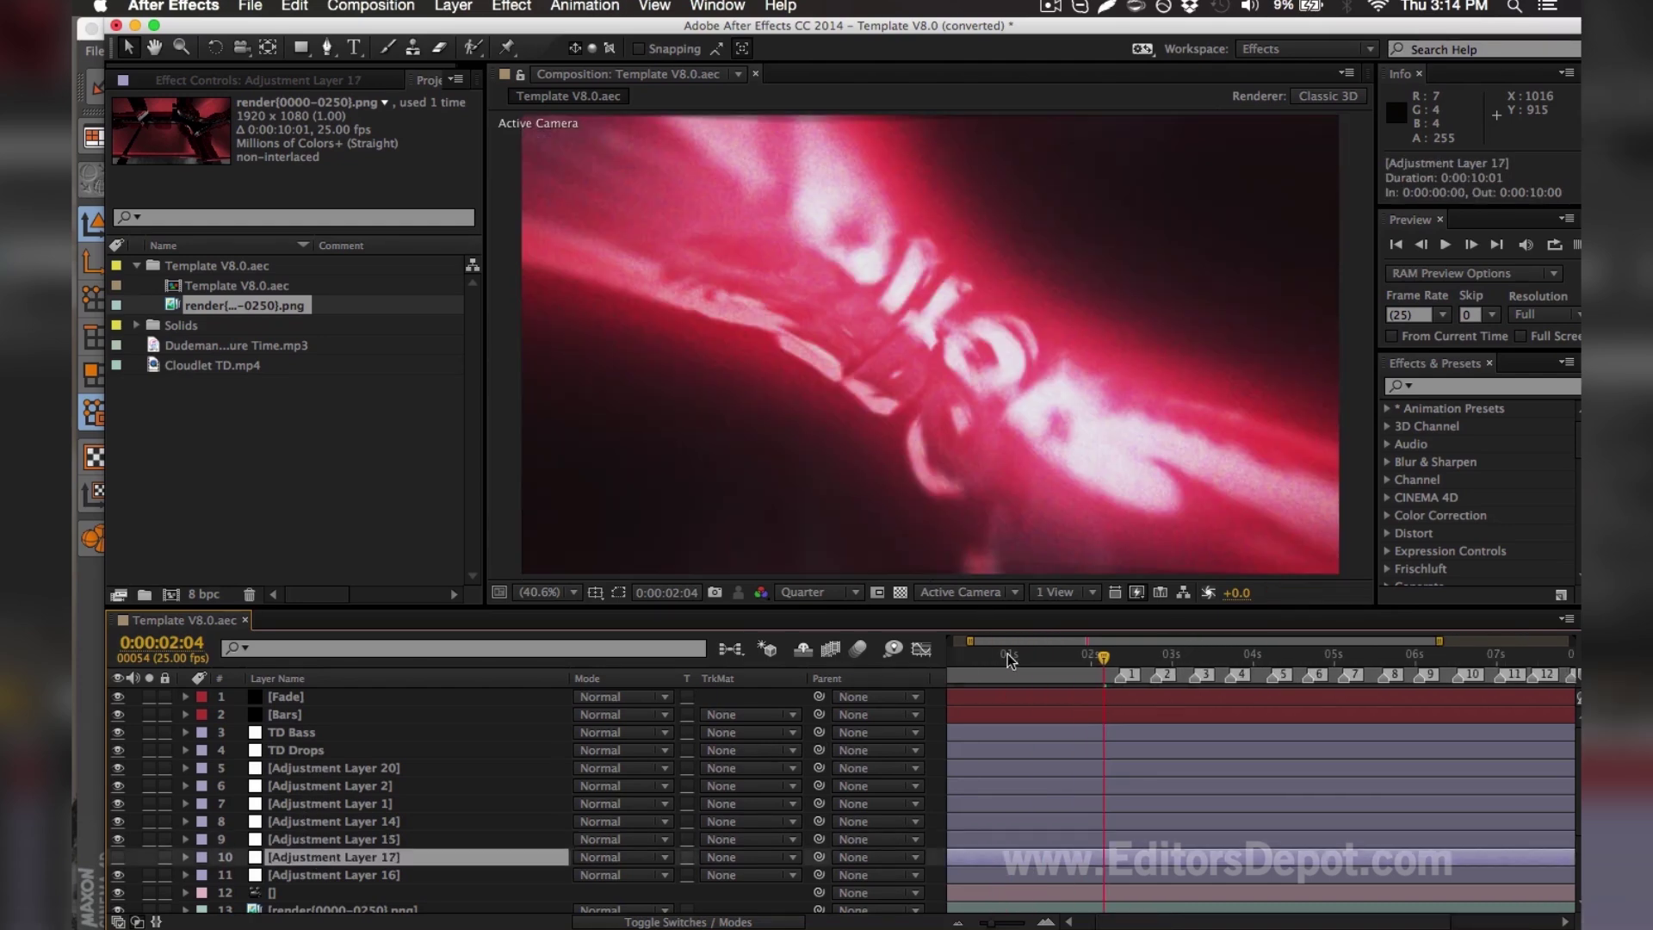
{"action": "left_click", "coordinate": [1198, 656]}
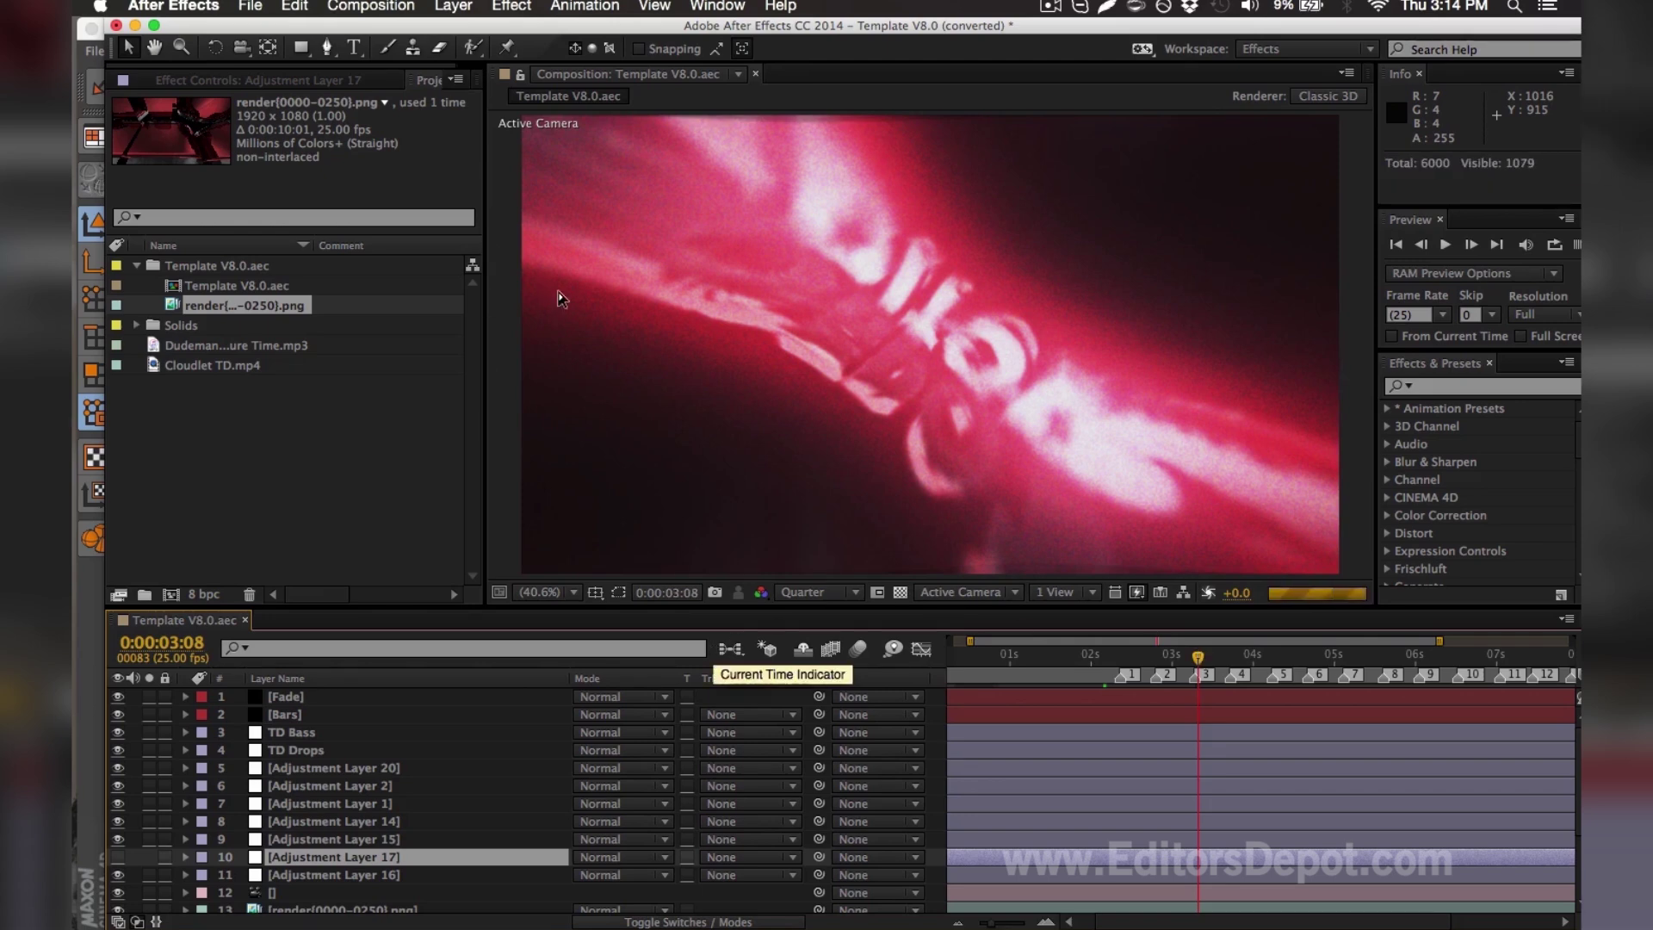
{"action": "left_click", "coordinate": [392, 6]}
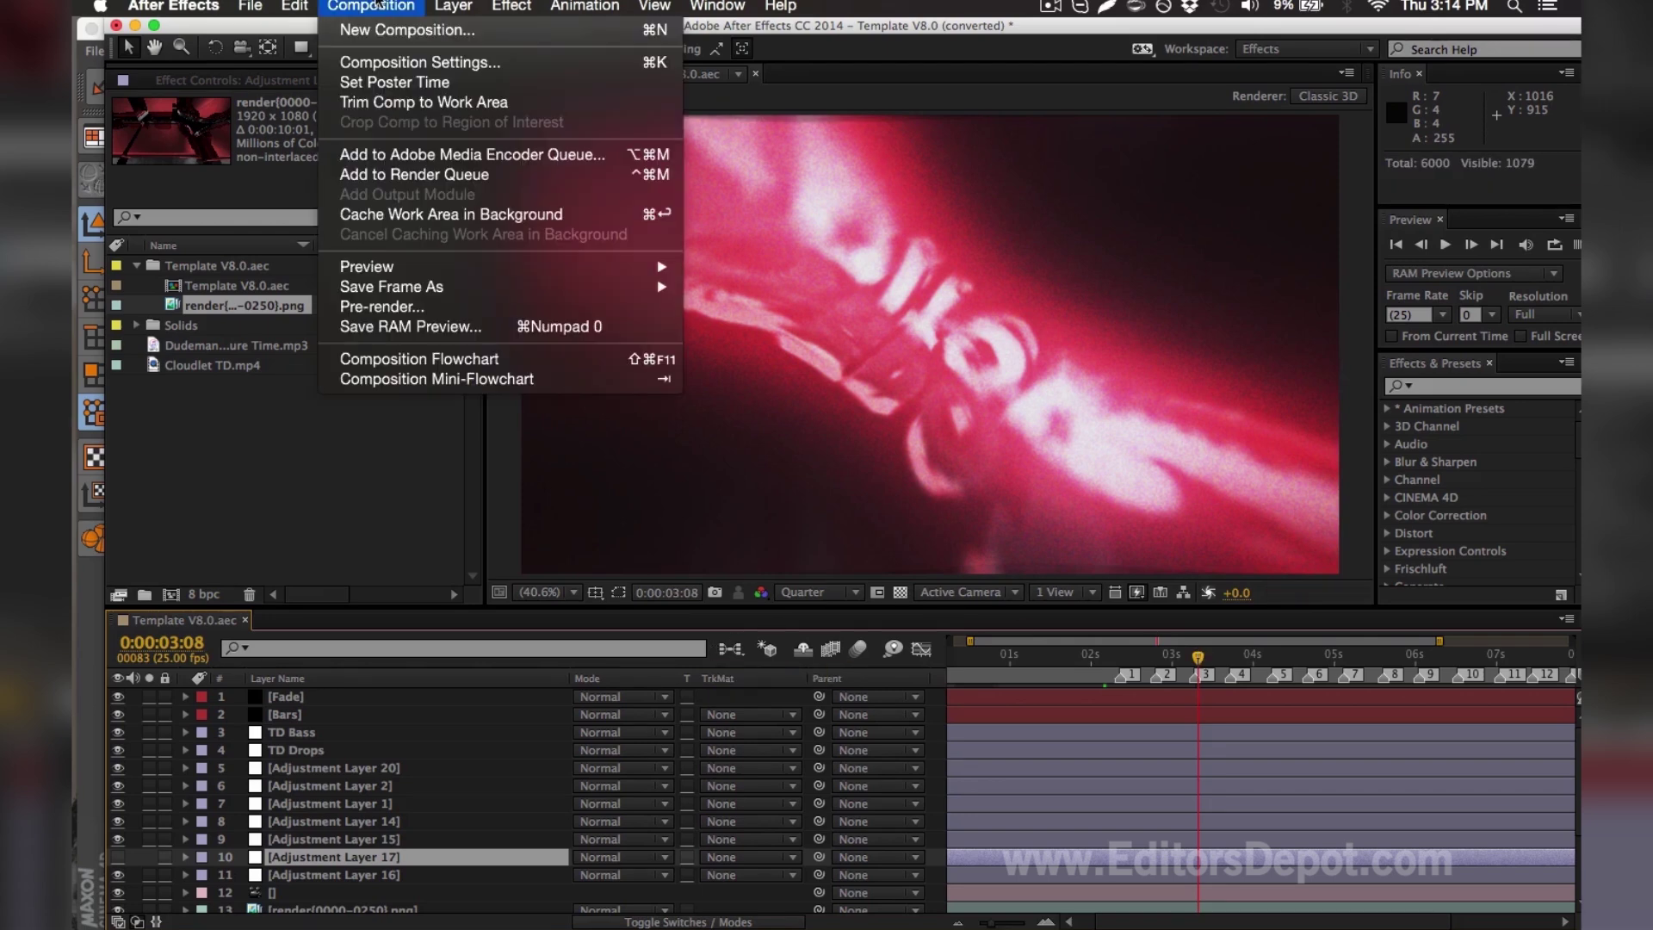
Send Template V8.0 to Media Encoder with Composition > Add to Adobe Media Encoder Queue
{"action": "left_click", "coordinate": [408, 157]}
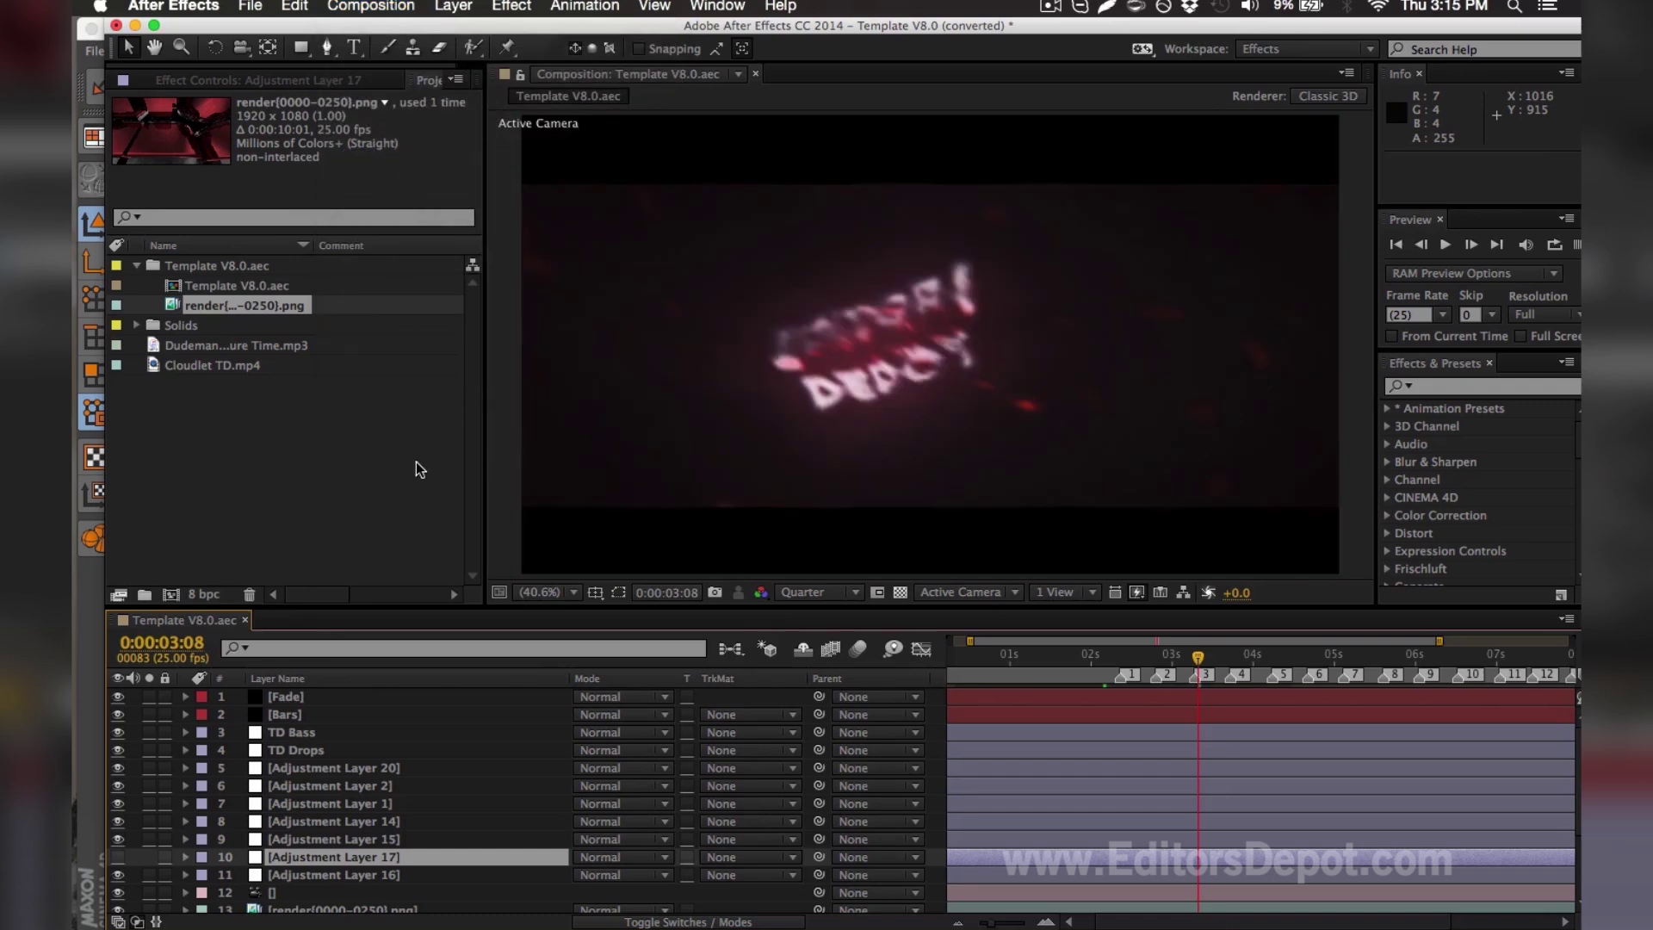